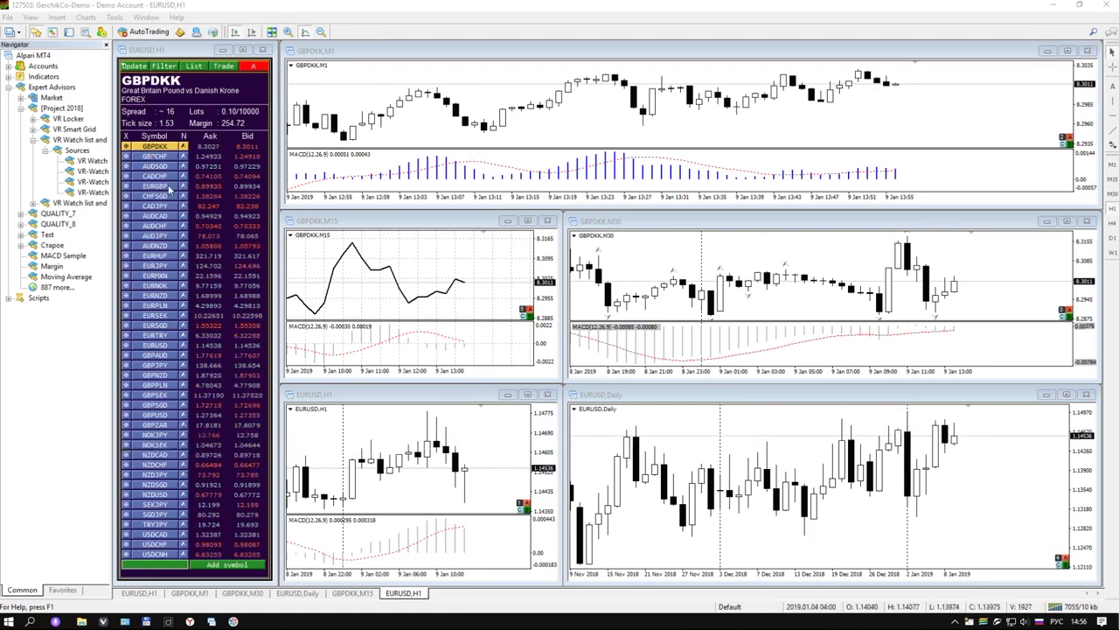
Select GBPCHF in the watch list and step down through AUDSGD, CADCHF and toward EURNOK
{"action": "left_click", "coordinate": [159, 158]}
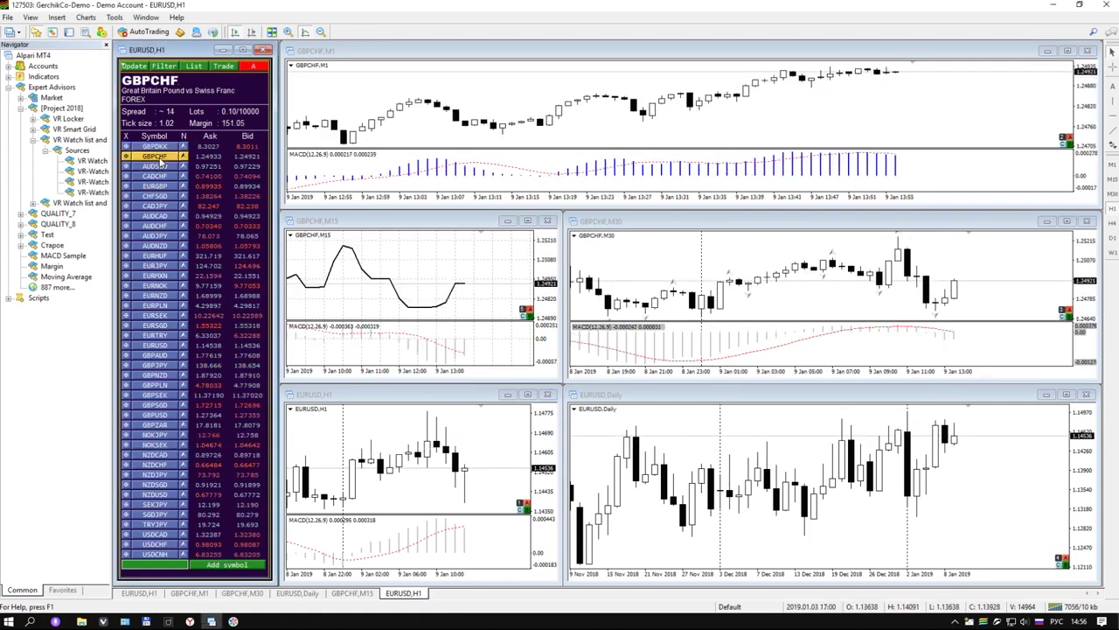
{"action": "key", "text": "Down"}
{"action": "key", "text": "Down"}
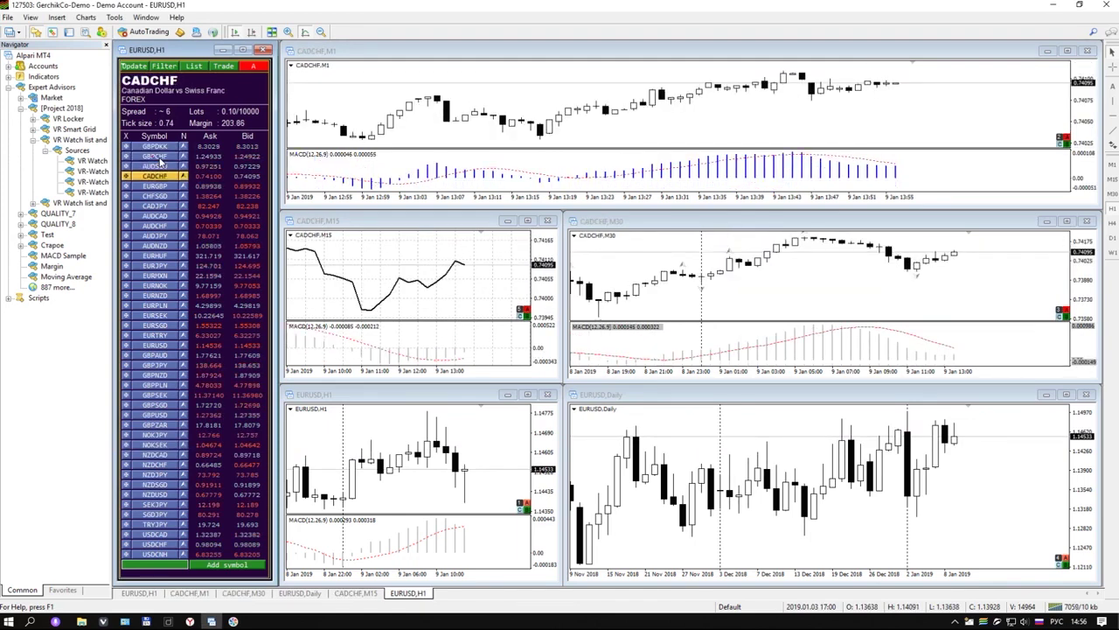
{"action": "left_click", "coordinate": [161, 165]}
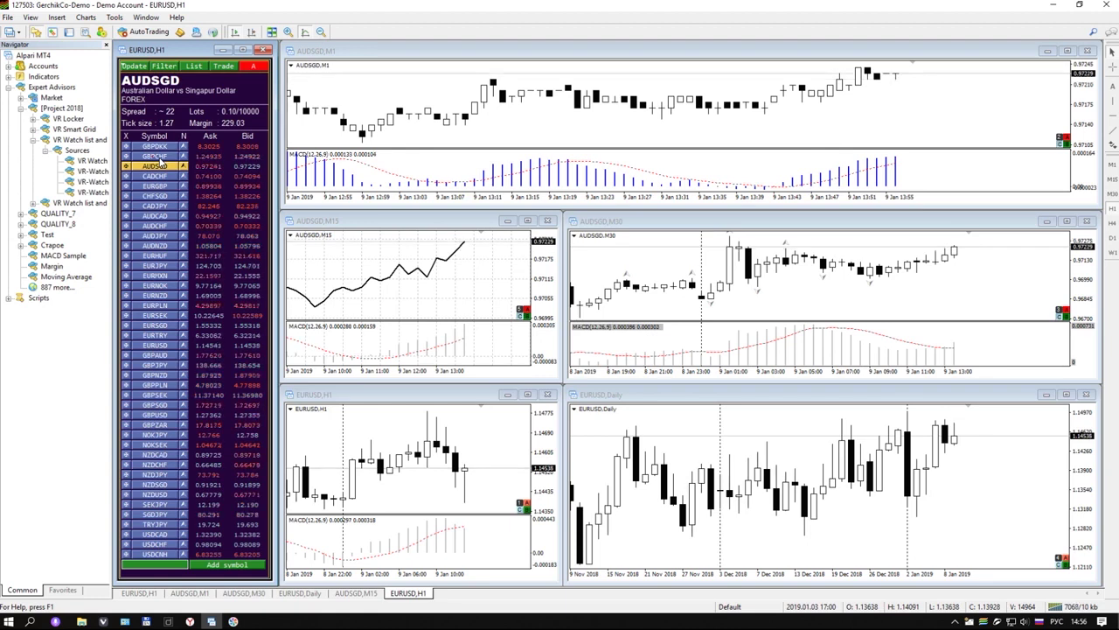
{"action": "key", "text": "Down"}
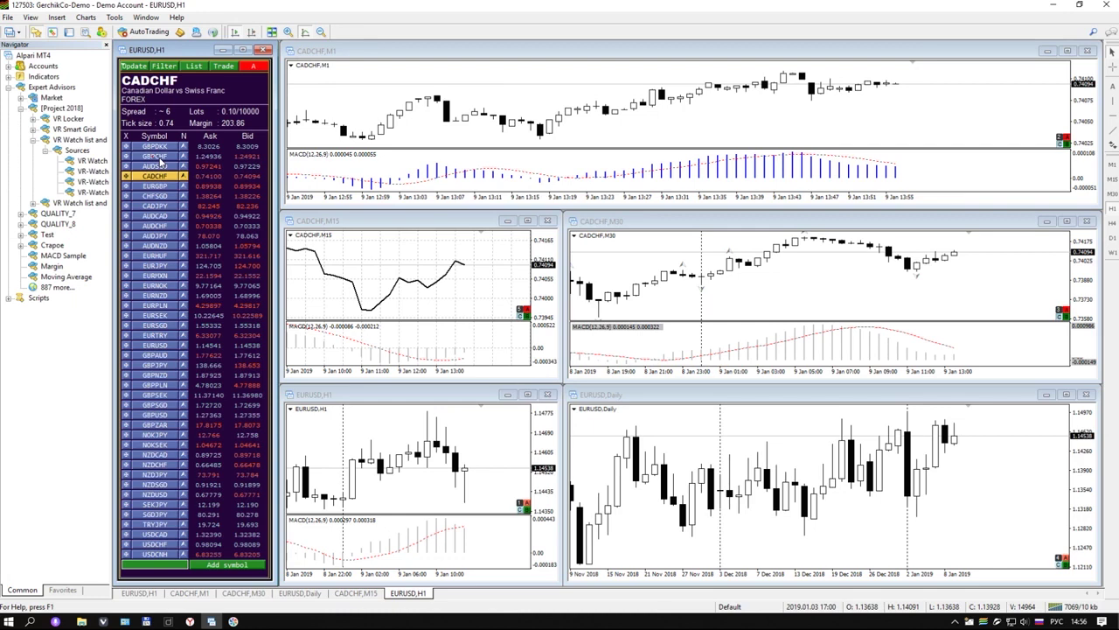
{"action": "key", "text": "Down"}
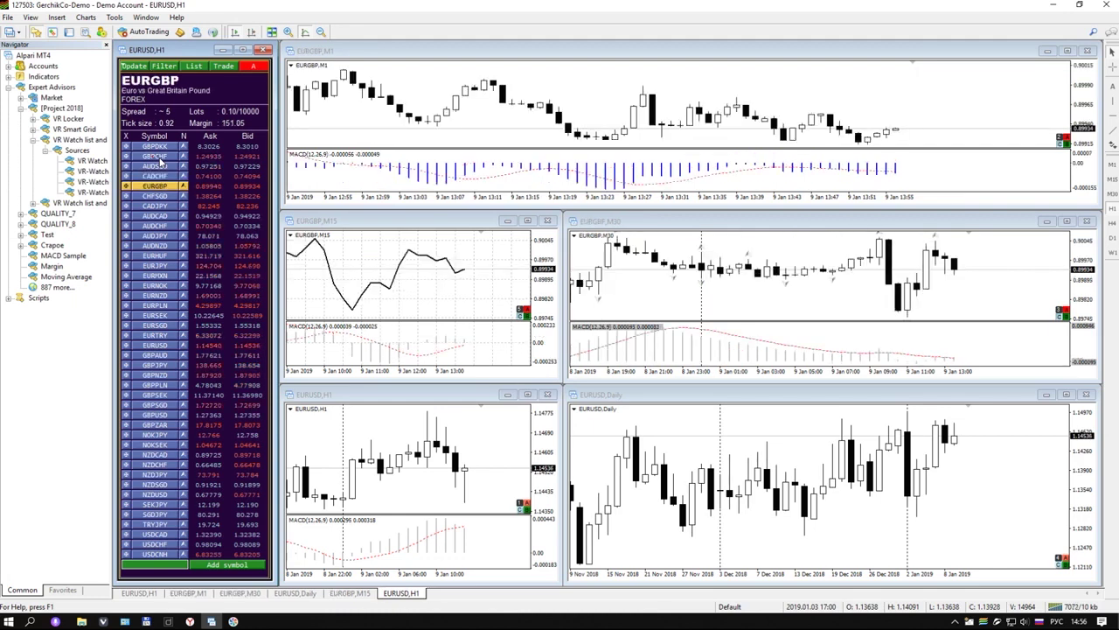
{"action": "key", "text": "Down"}
{"action": "key", "text": "Down"}
{"action": "key", "text": "Down"}
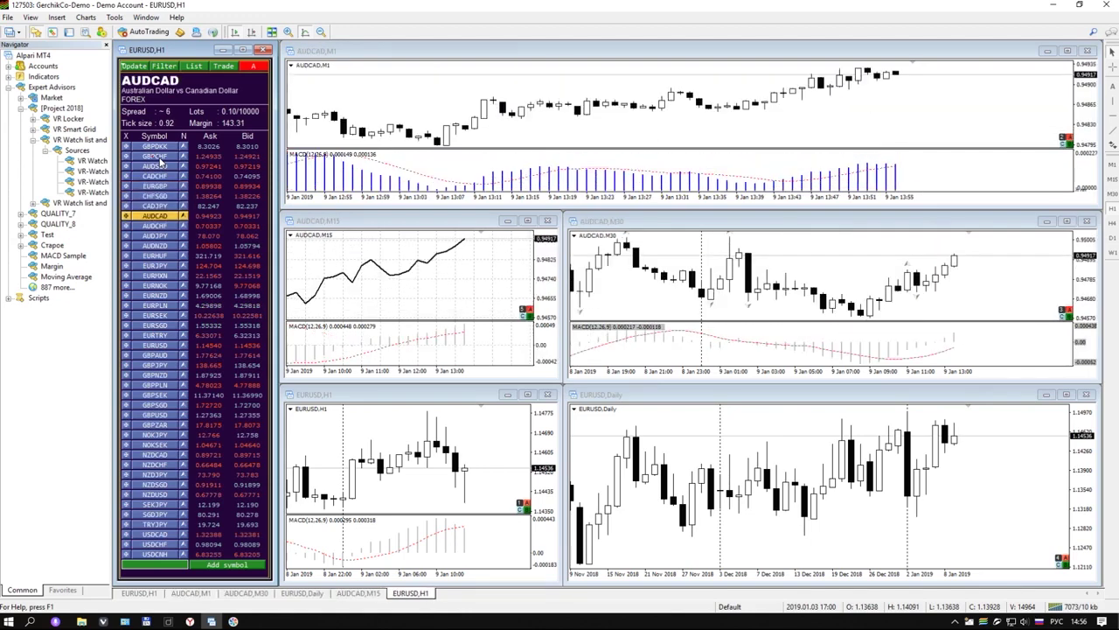
{"action": "key", "text": "Up"}
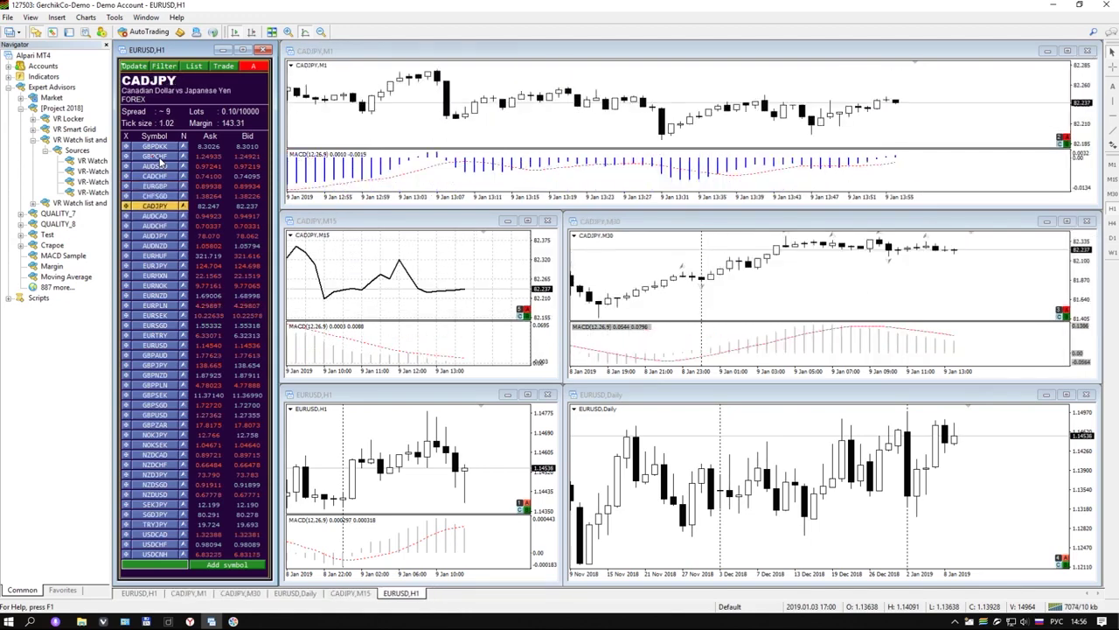
{"action": "key", "text": "Down"}
{"action": "key", "text": "Down"}
{"action": "key", "text": "Down"}
{"action": "key", "text": "Down"}
{"action": "key", "text": "Down"}
{"action": "key", "text": "Down"}
{"action": "key", "text": "Down"}
{"action": "key", "text": "Down"}
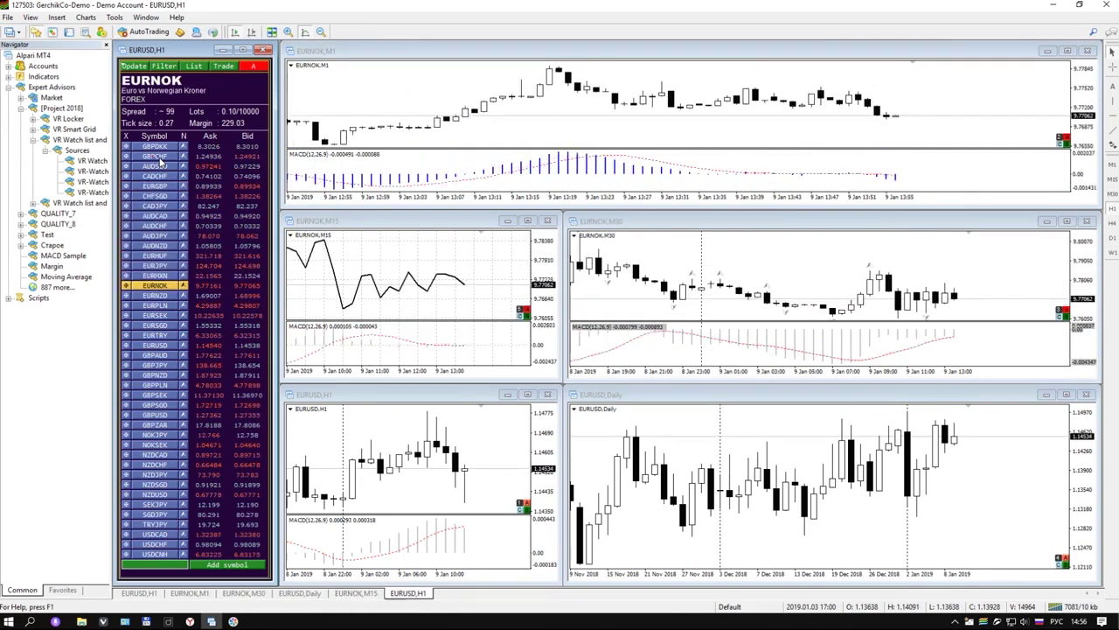
{"action": "key", "text": "Down"}
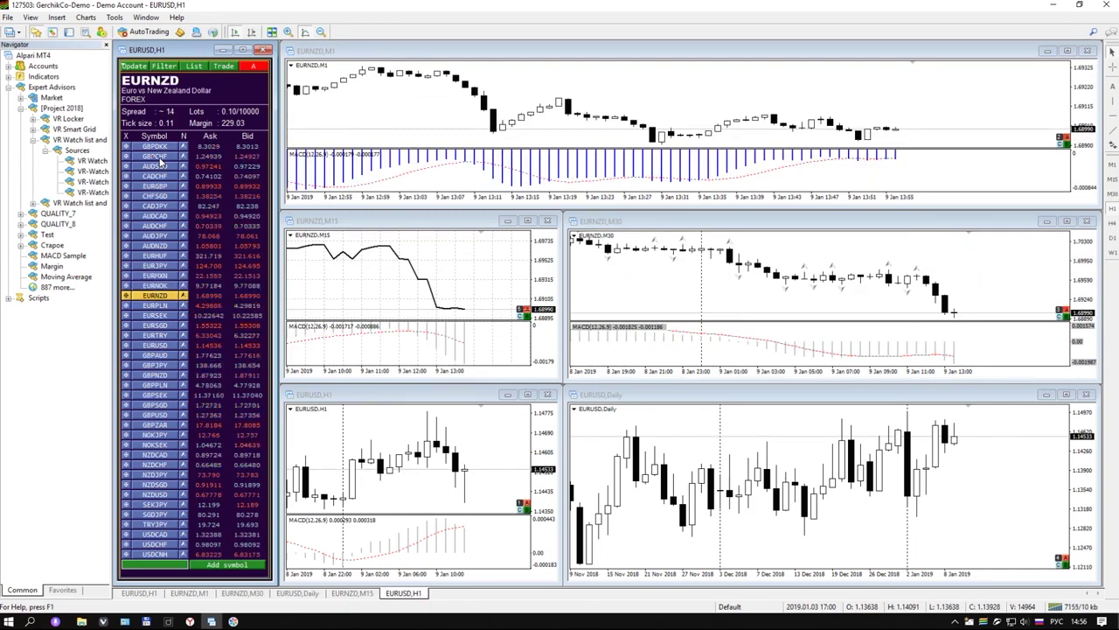
Step back up through EURMXN, EURJPY, CHFSGD and CADCHF, finishing on EURGBP
{"action": "key", "text": "Up"}
{"action": "key", "text": "Up"}
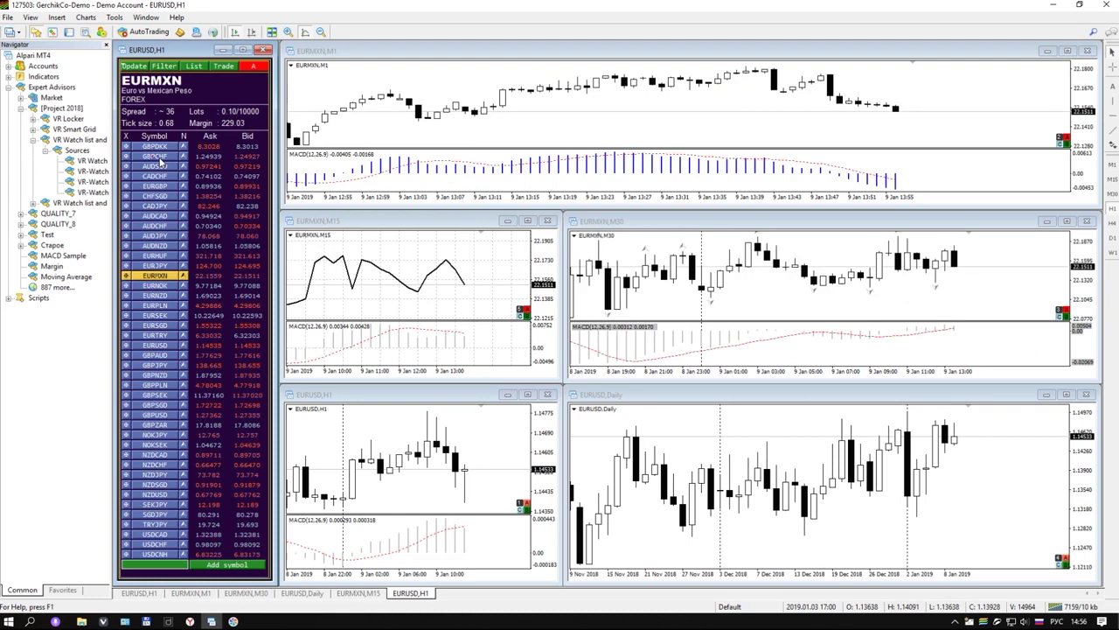
{"action": "key", "text": "Up"}
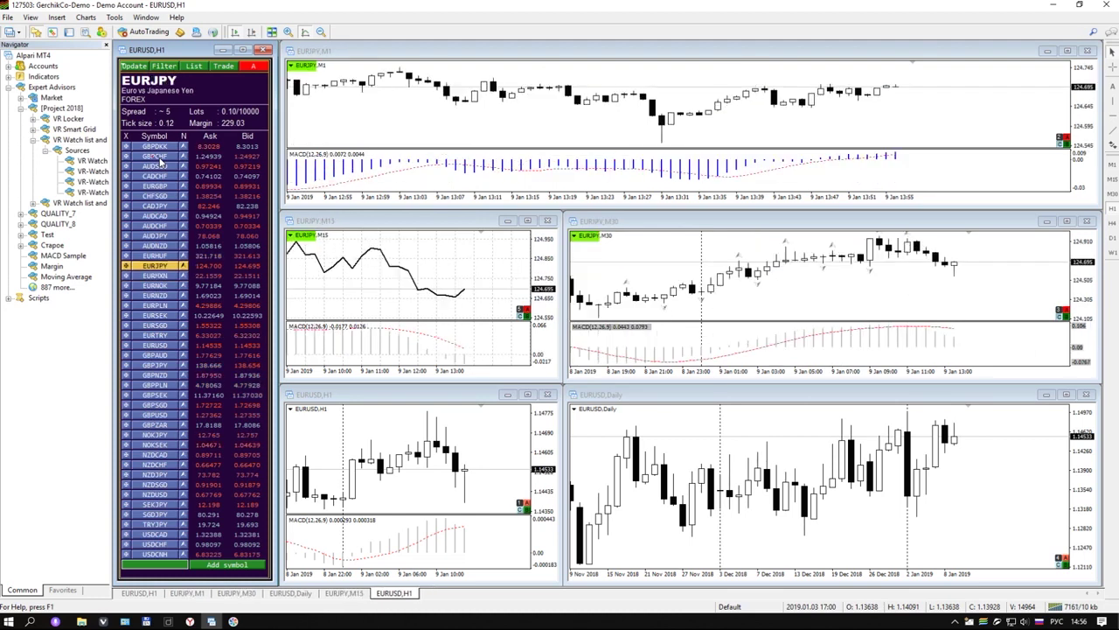
{"action": "key", "text": "Up"}
{"action": "key", "text": "Up"}
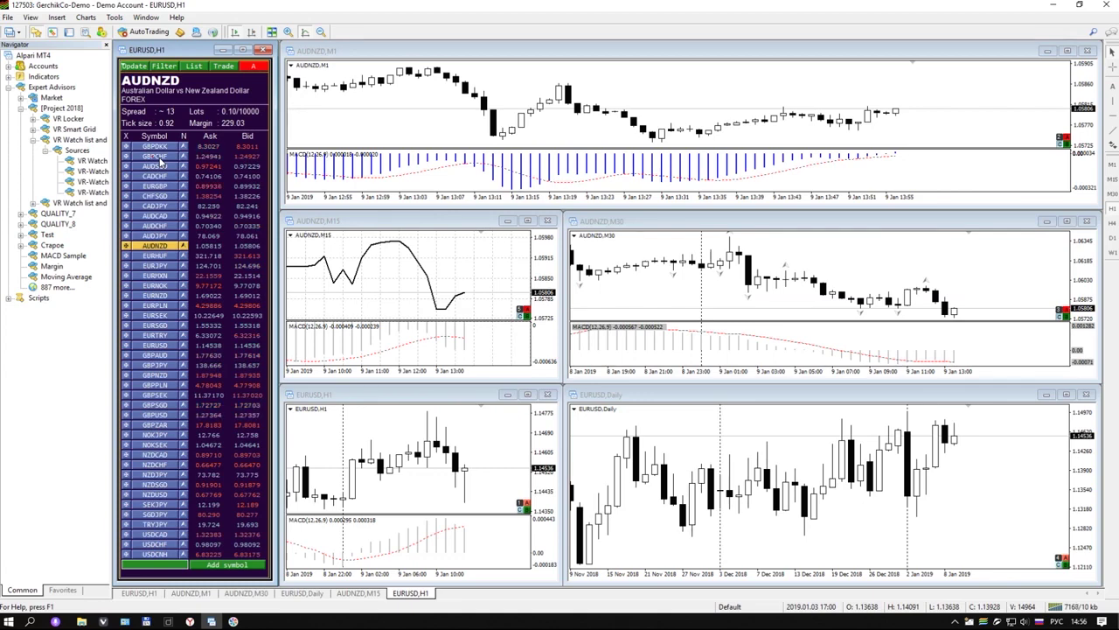
{"action": "key", "text": "Up"}
{"action": "key", "text": "Up"}
{"action": "key", "text": "Up"}
{"action": "key", "text": "Up"}
{"action": "key", "text": "Up"}
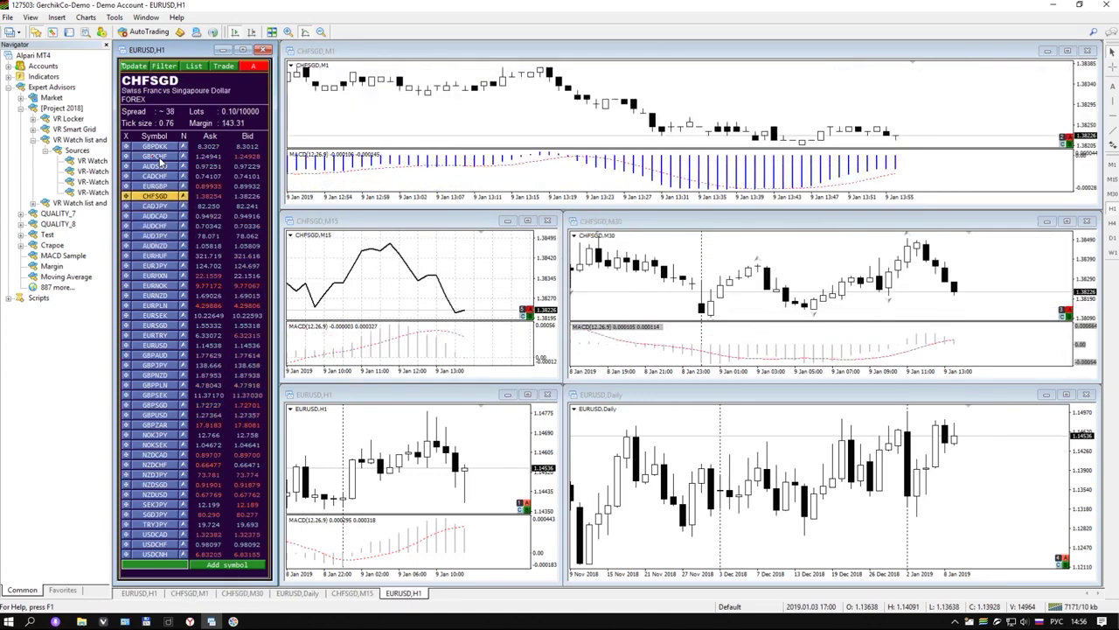
{"action": "key", "text": "Up"}
{"action": "key", "text": "Up"}
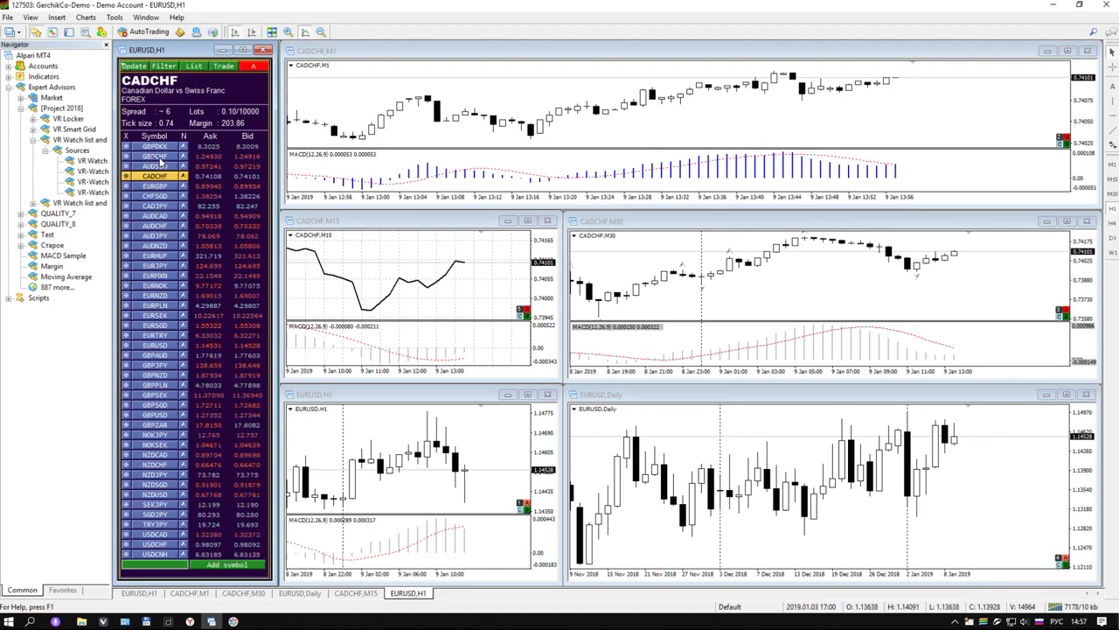
{"action": "key", "text": "Up"}
{"action": "key", "text": "Down"}
{"action": "key", "text": "Down"}
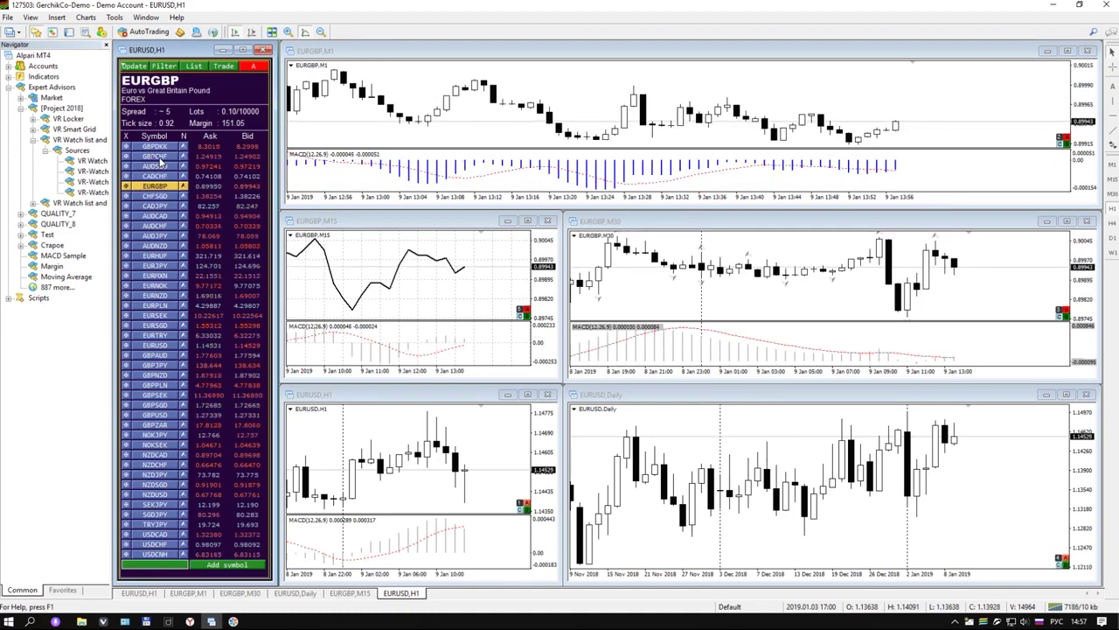
Start a symbol Update, then cancel the Download symbols prompt without downloading
{"action": "left_click", "coordinate": [133, 67]}
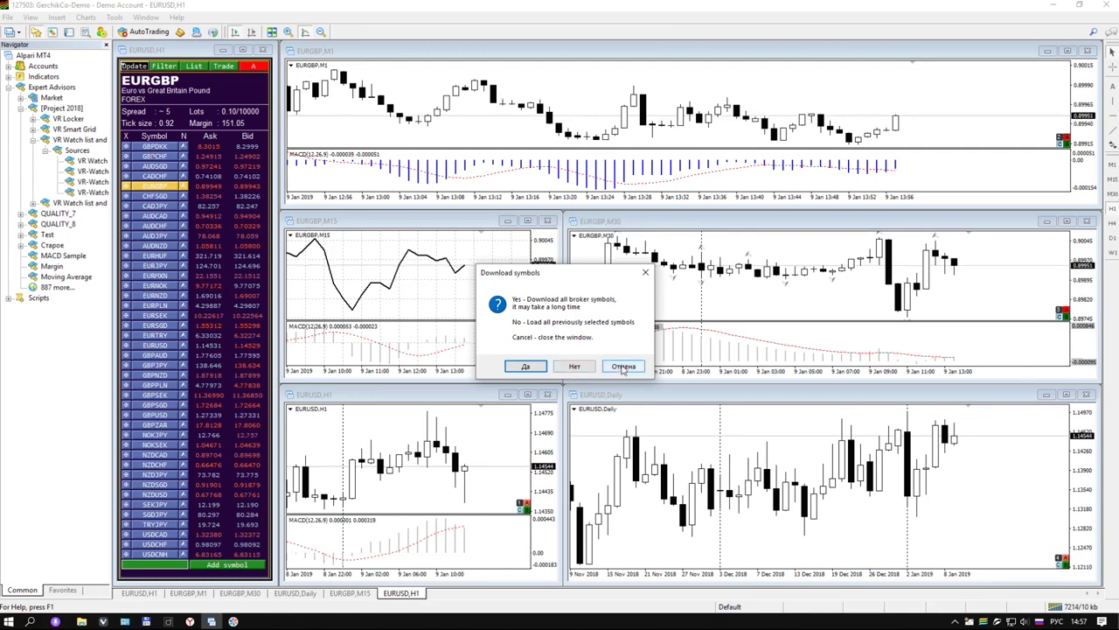
{"action": "left_click", "coordinate": [624, 367]}
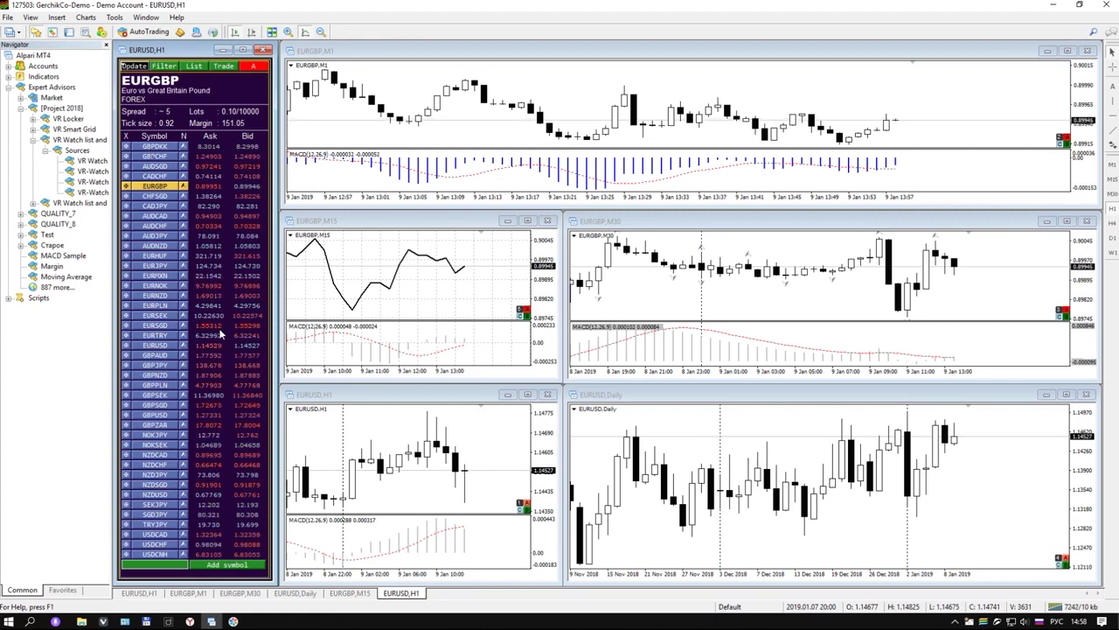
Set the filter's Symbol Minimal to EUR, after fixing a Cyrillic typo, and apply it
{"action": "left_click", "coordinate": [159, 67]}
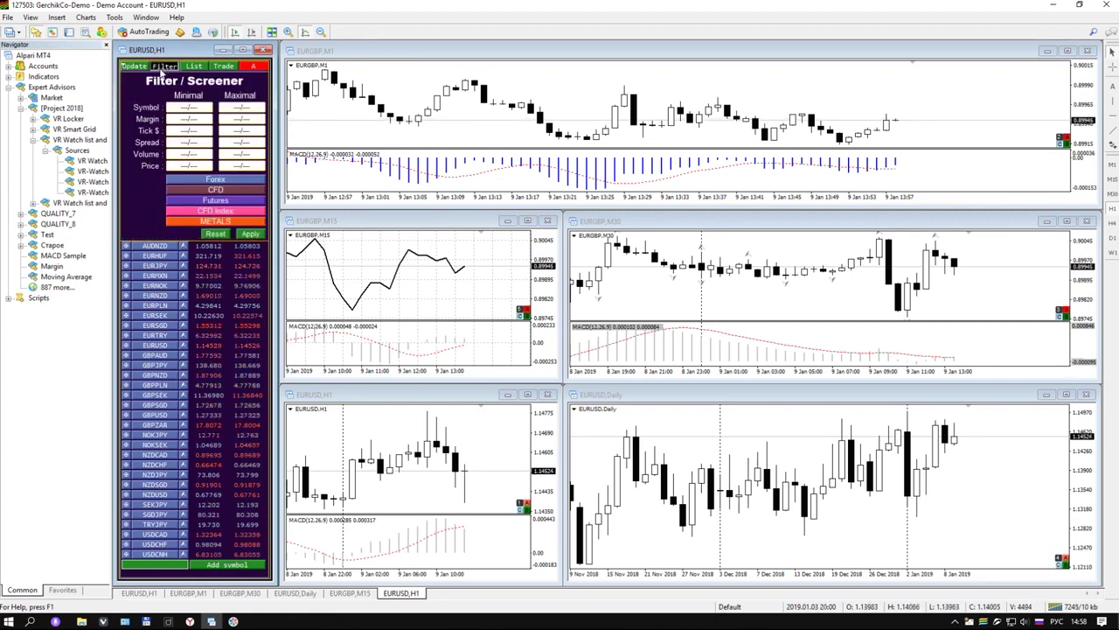
{"action": "left_click", "coordinate": [190, 106]}
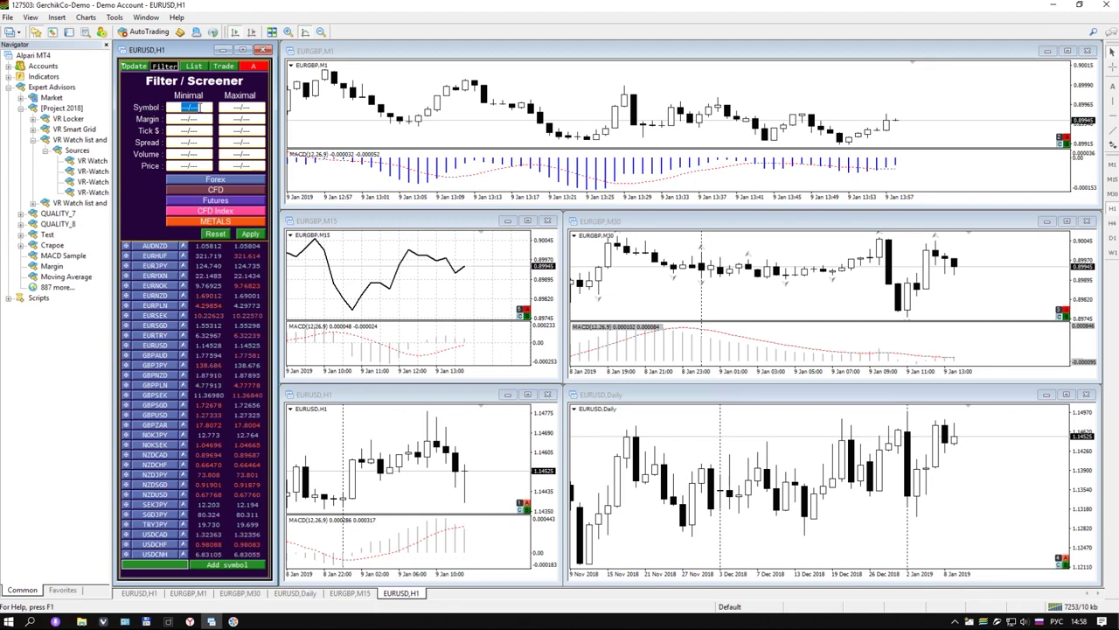
{"action": "type", "text": "УГК"}
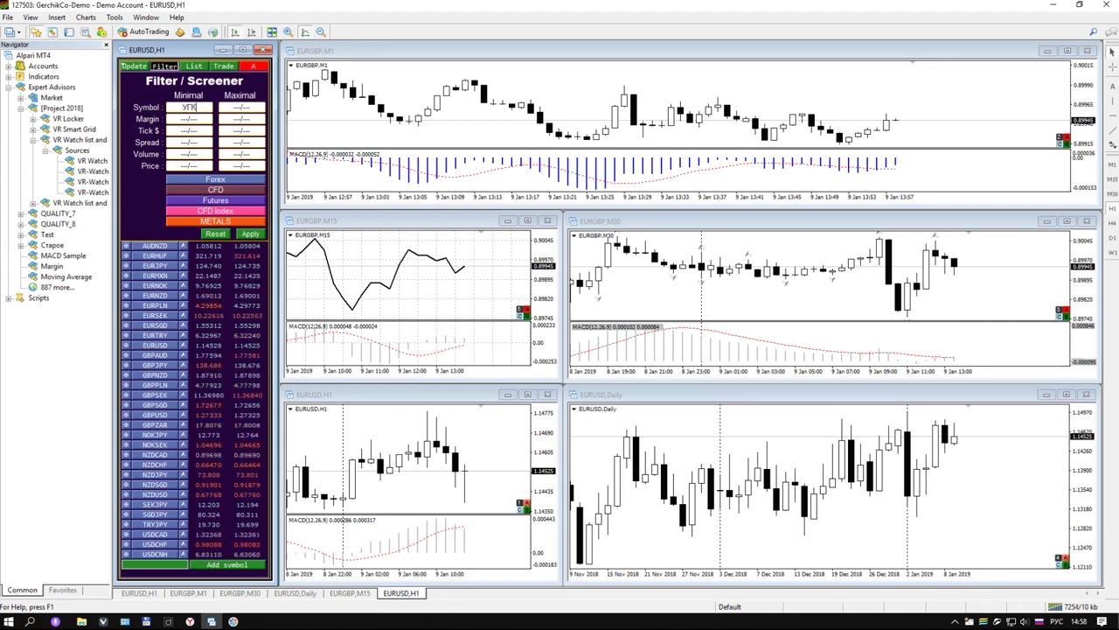
{"action": "key", "text": "BackSpace"}
{"action": "key", "text": "BackSpace"}
{"action": "key", "text": "BackSpace"}
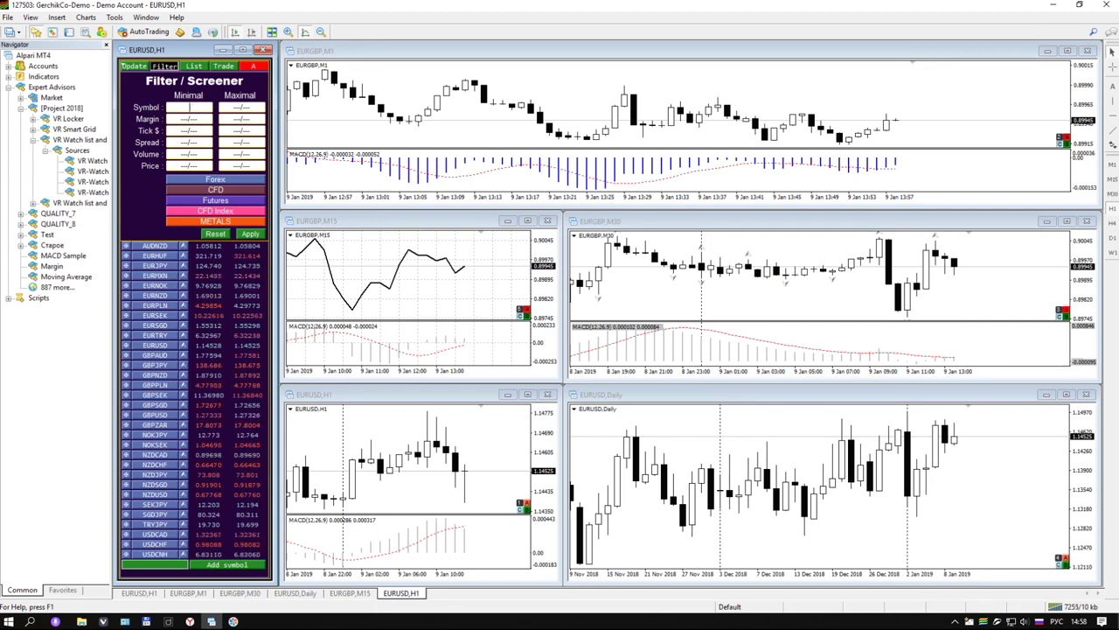
{"action": "key", "text": "alt+shift"}
{"action": "type", "text": "EUR"}
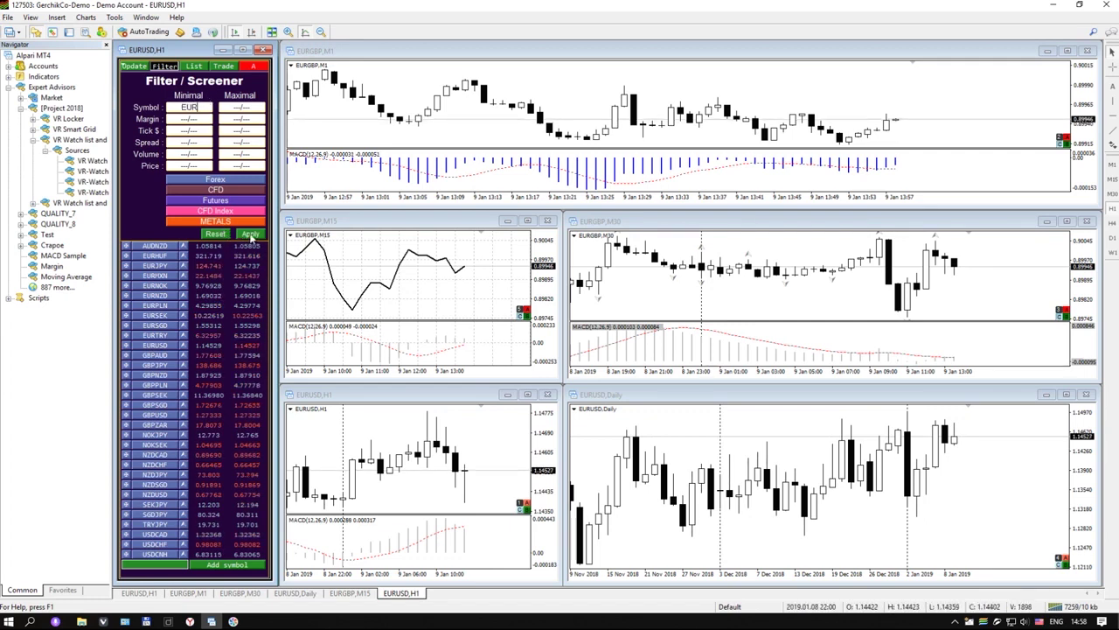
{"action": "left_click", "coordinate": [250, 234]}
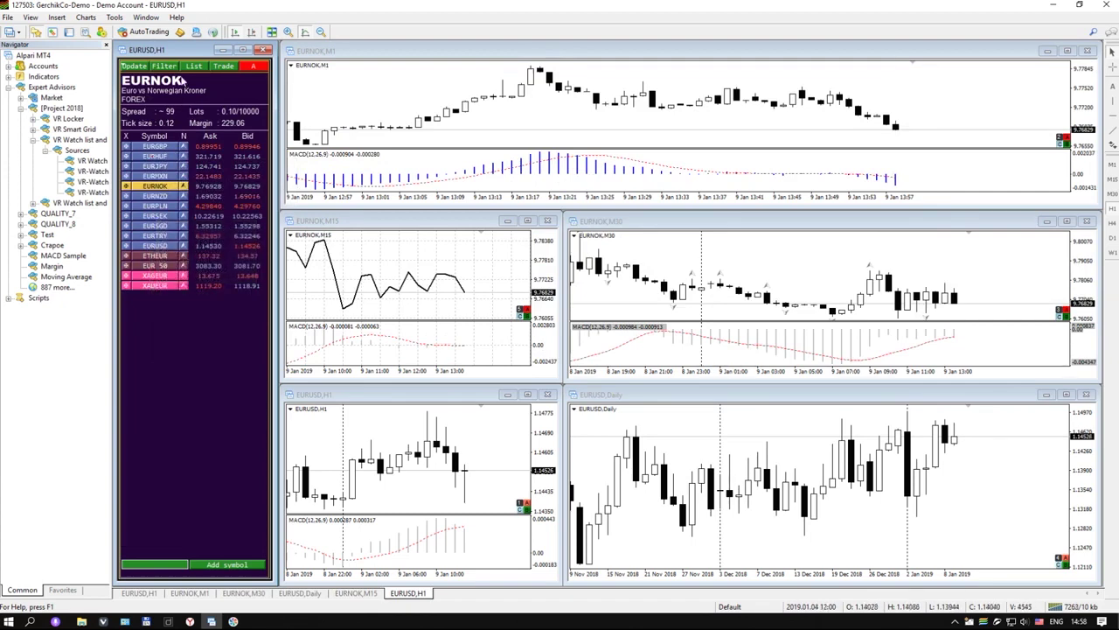
Set Symbol Maximal to GBP and apply the EUR-to-GBP range
{"action": "left_click", "coordinate": [164, 66]}
{"action": "left_click", "coordinate": [239, 108]}
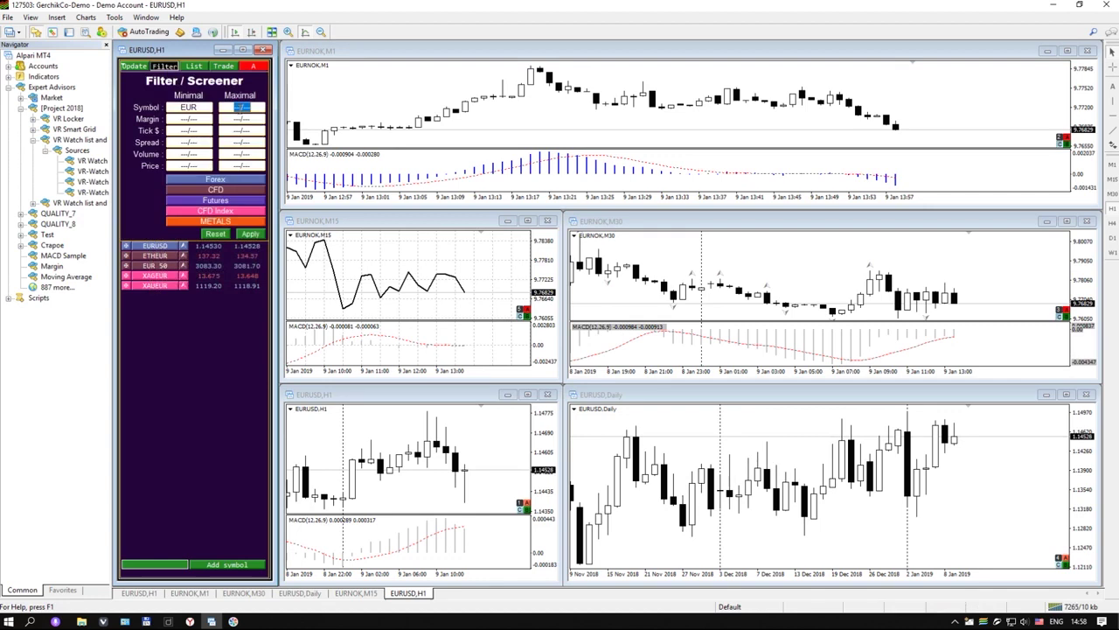
{"action": "type", "text": "GBP"}
{"action": "left_click", "coordinate": [249, 235]}
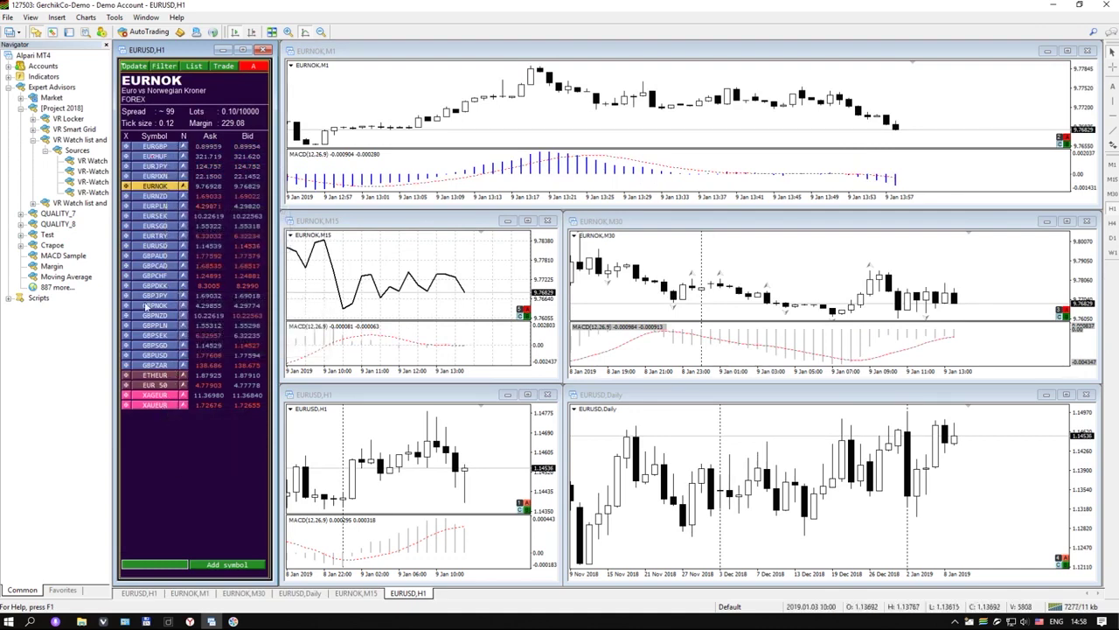
Set Symbol Minimal to 'us', clear the GBP maximum, and apply the filter
{"action": "left_click", "coordinate": [166, 67]}
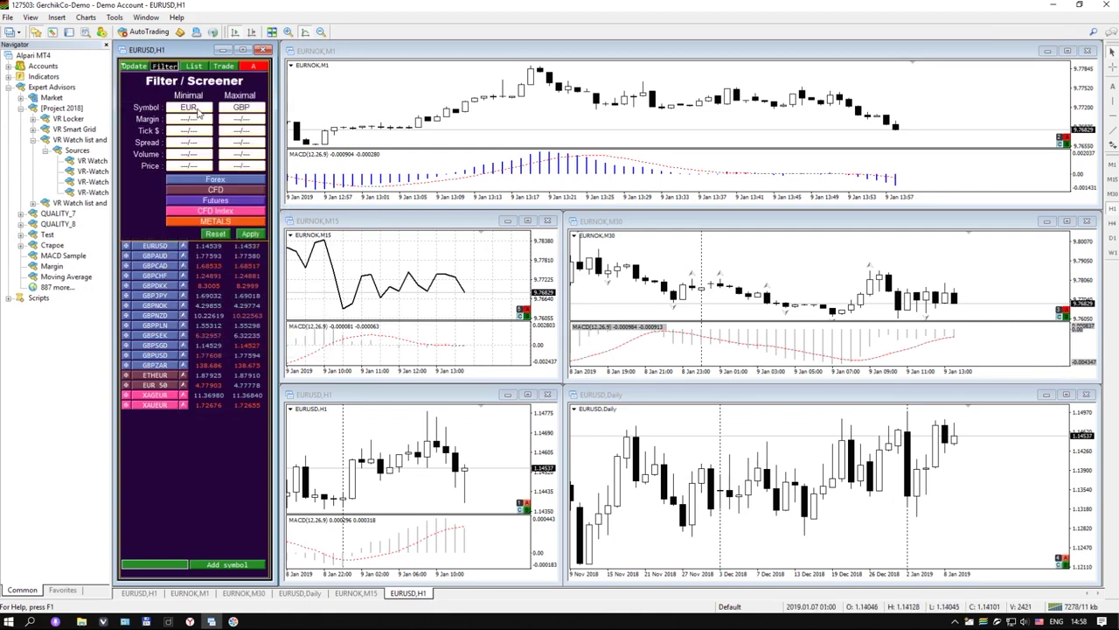
{"action": "double_click", "coordinate": [198, 108]}
{"action": "key", "text": "BackSpace"}
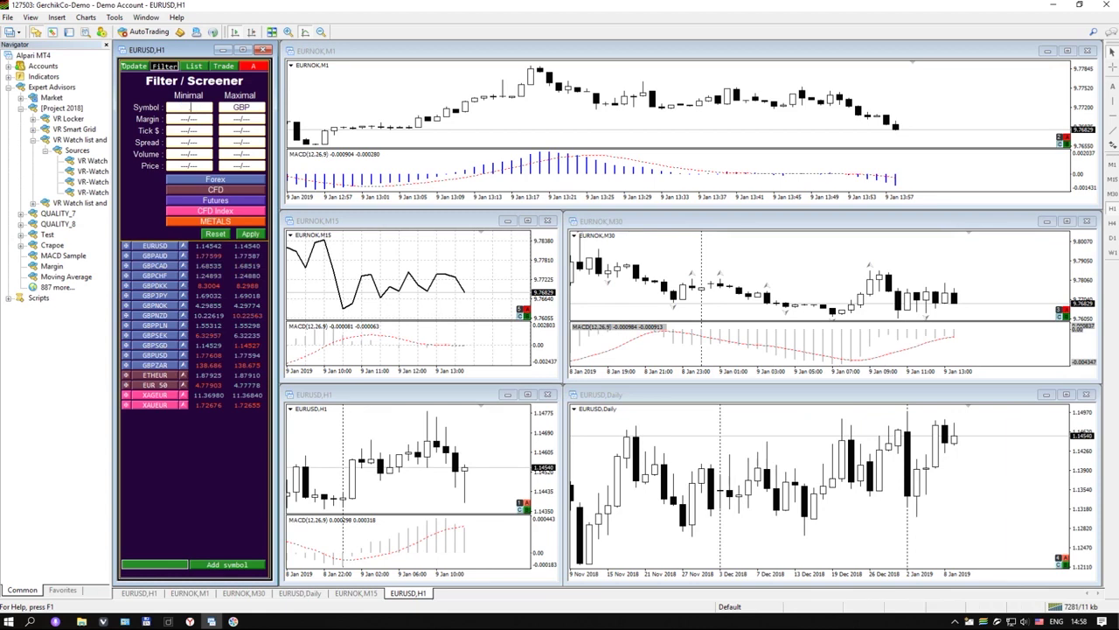
{"action": "type", "text": "us"}
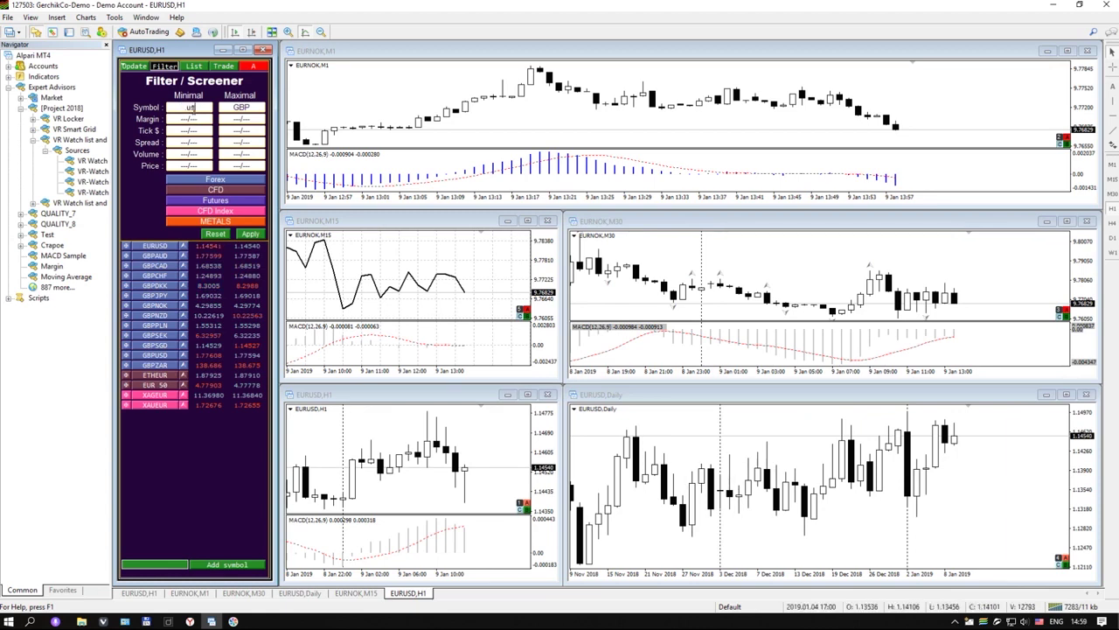
{"action": "double_click", "coordinate": [241, 107]}
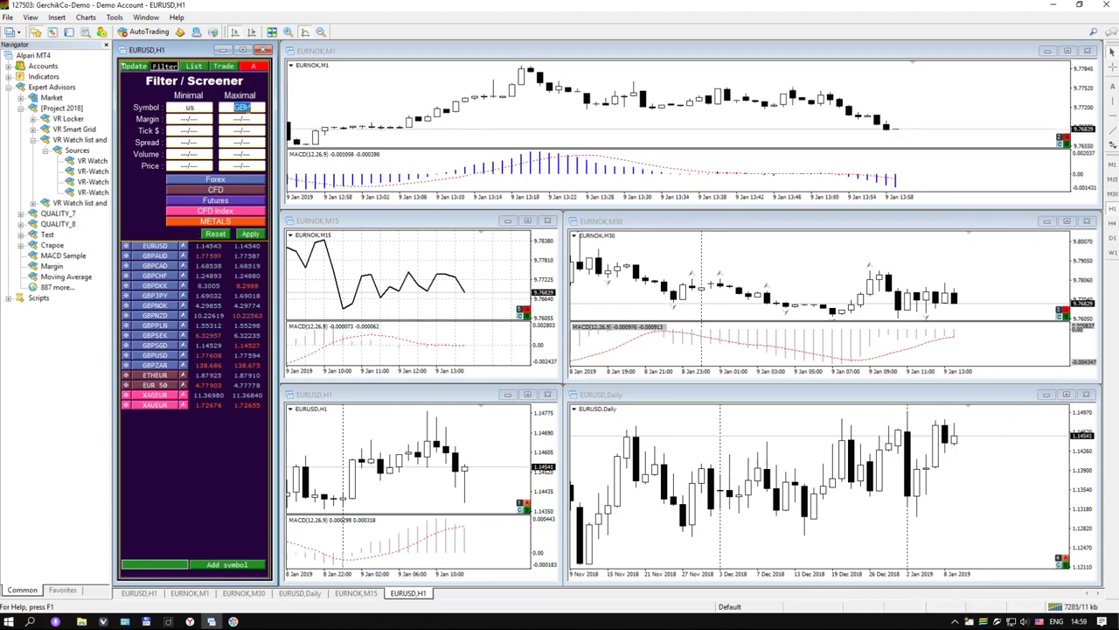
{"action": "key", "text": "BackSpace"}
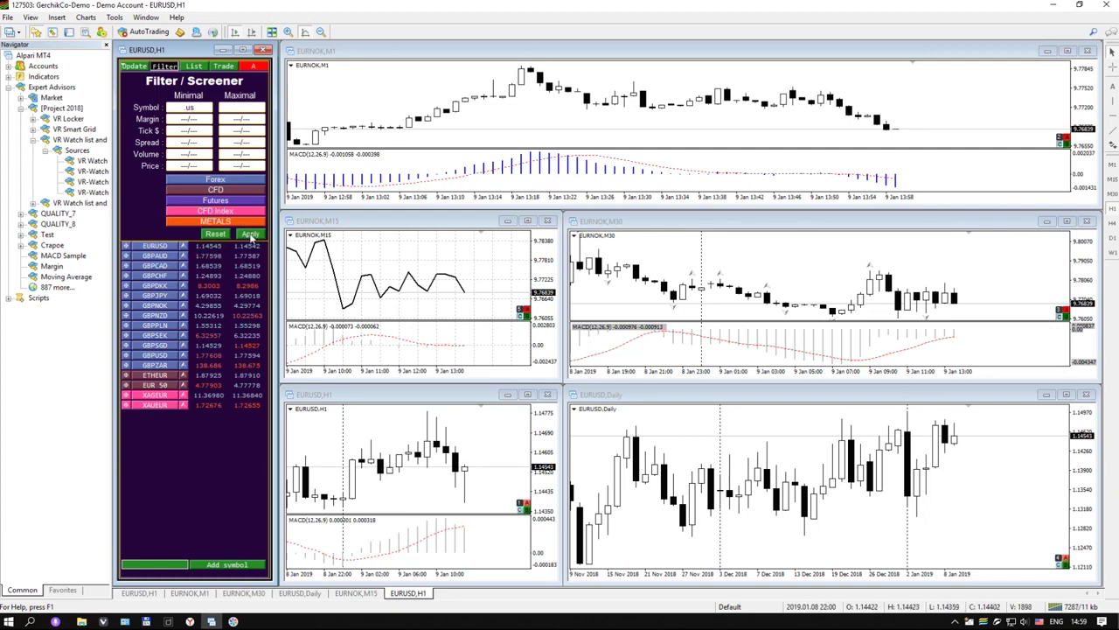
{"action": "left_click", "coordinate": [250, 234]}
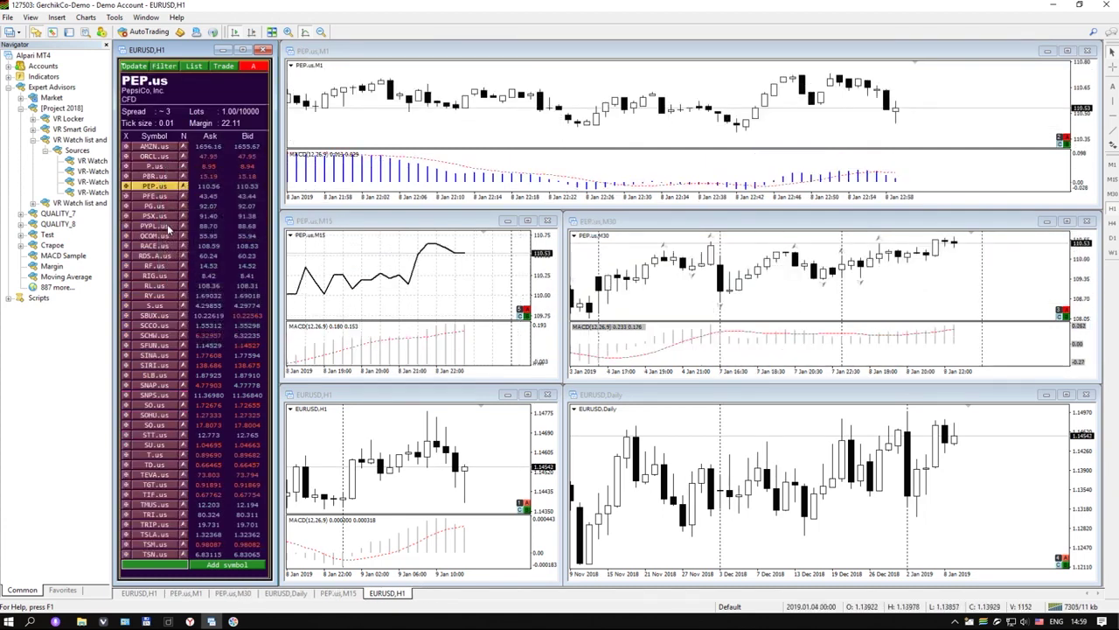
Reset the filter and check the margin, tick value, volume and price limit fields
{"action": "left_click", "coordinate": [164, 67]}
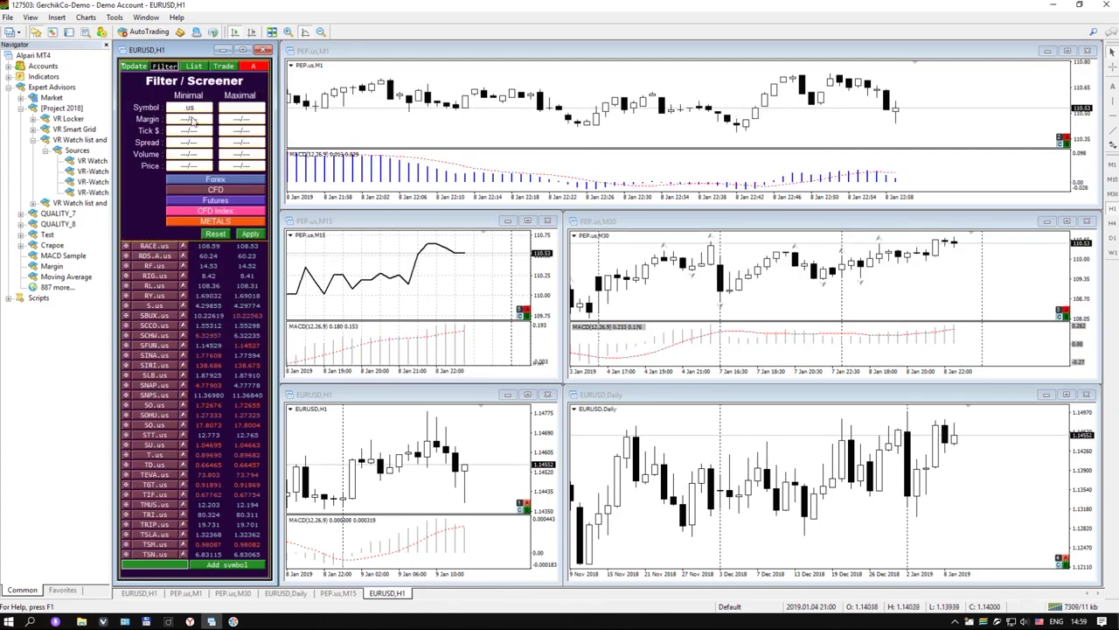
{"action": "left_click", "coordinate": [214, 236]}
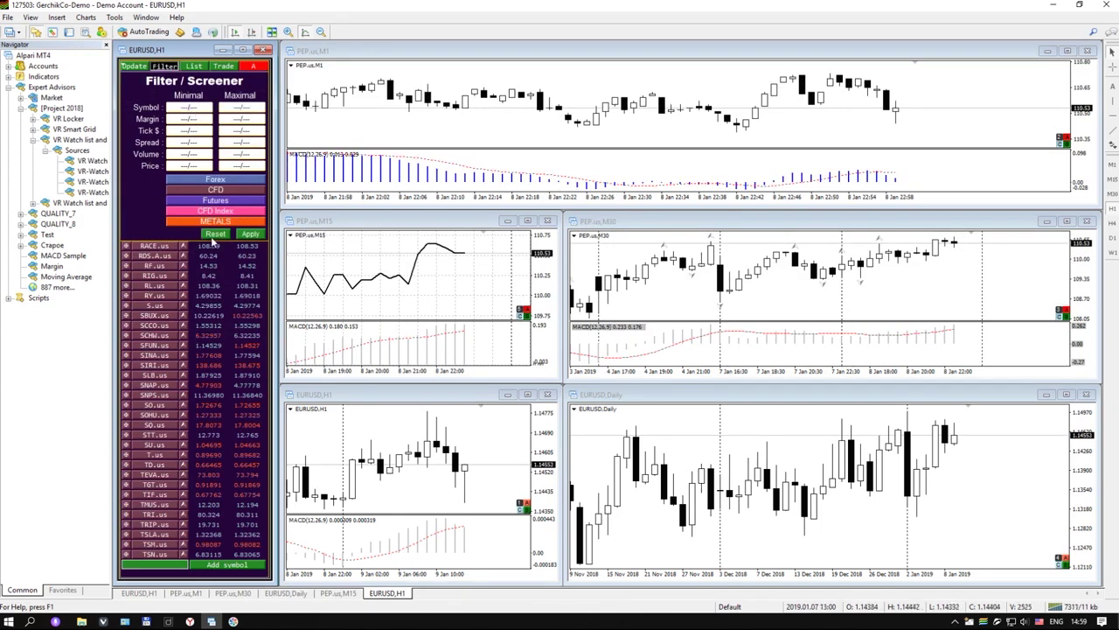
{"action": "left_click", "coordinate": [189, 119]}
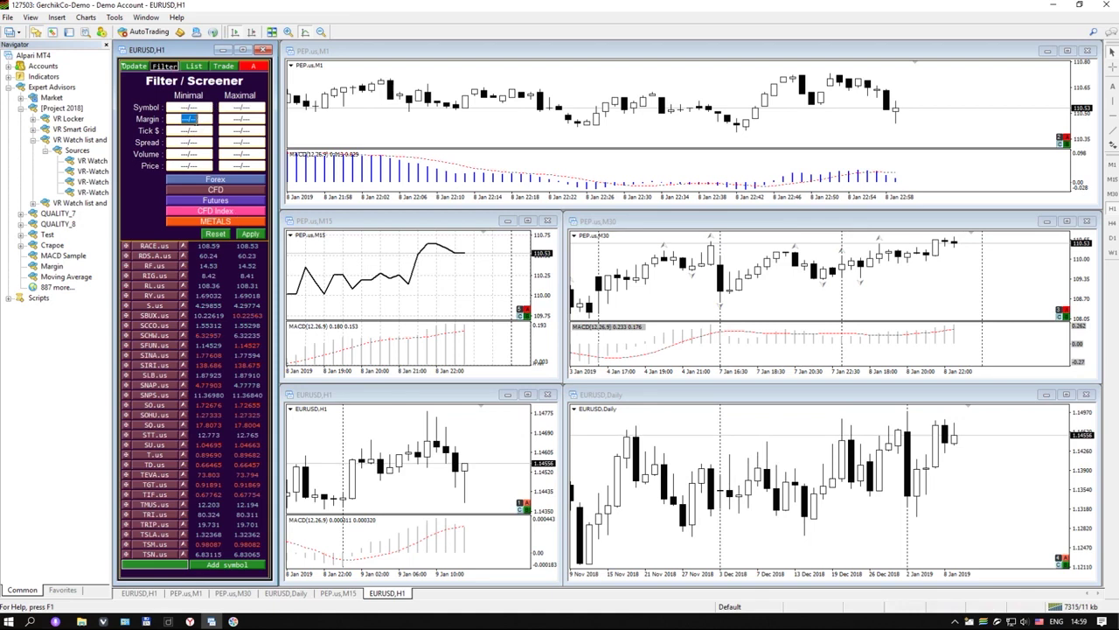
{"action": "left_click", "coordinate": [196, 132]}
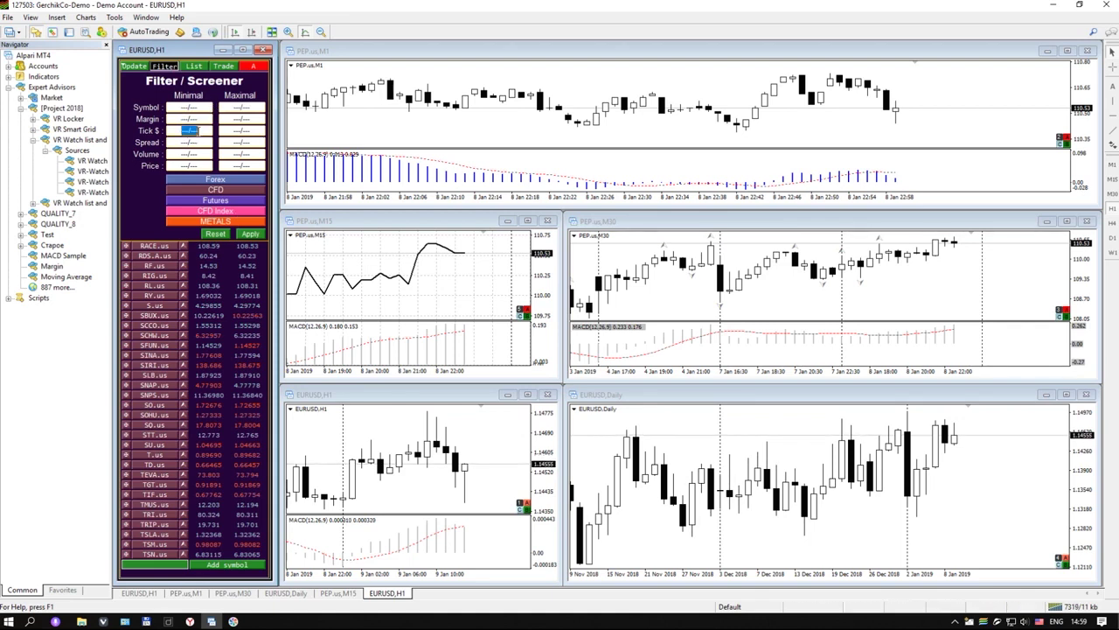
{"action": "left_click", "coordinate": [189, 143]}
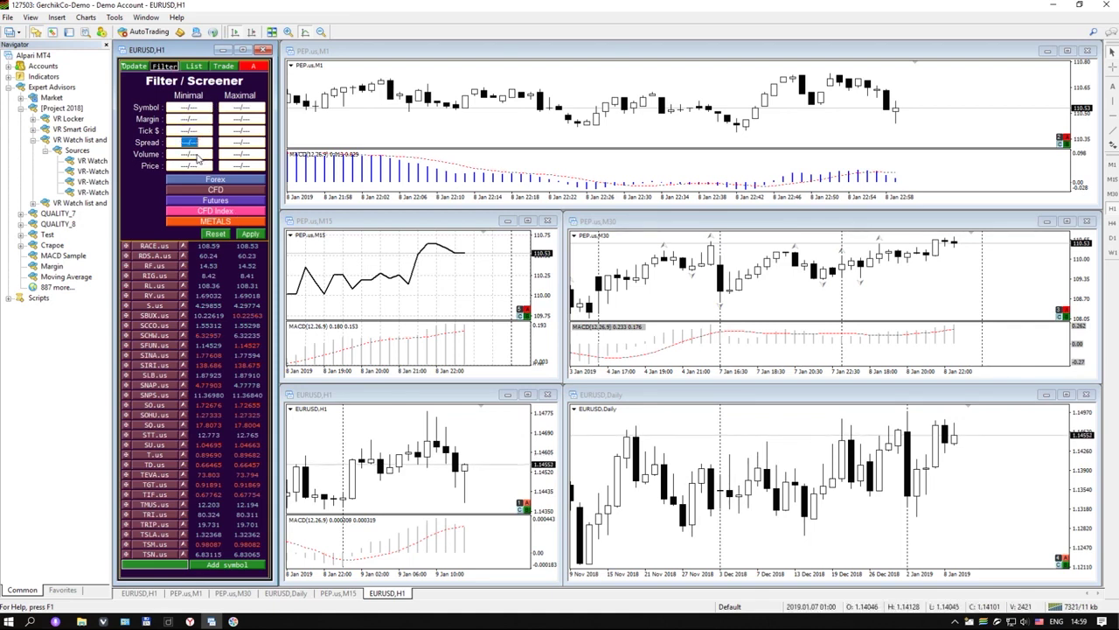
{"action": "left_click", "coordinate": [190, 165]}
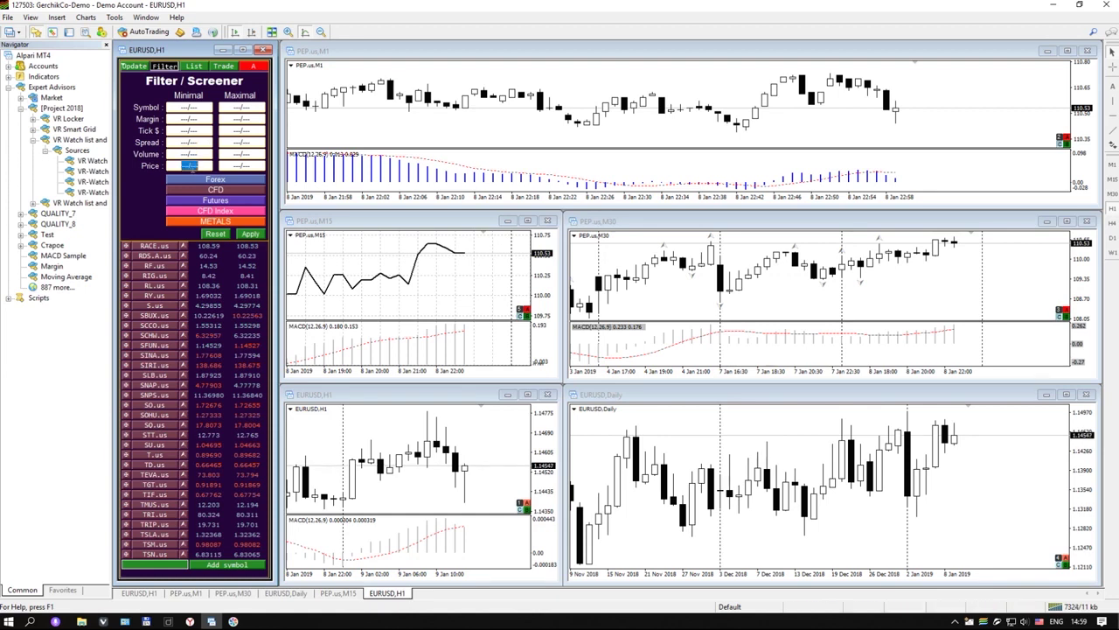
{"action": "left_click", "coordinate": [149, 178]}
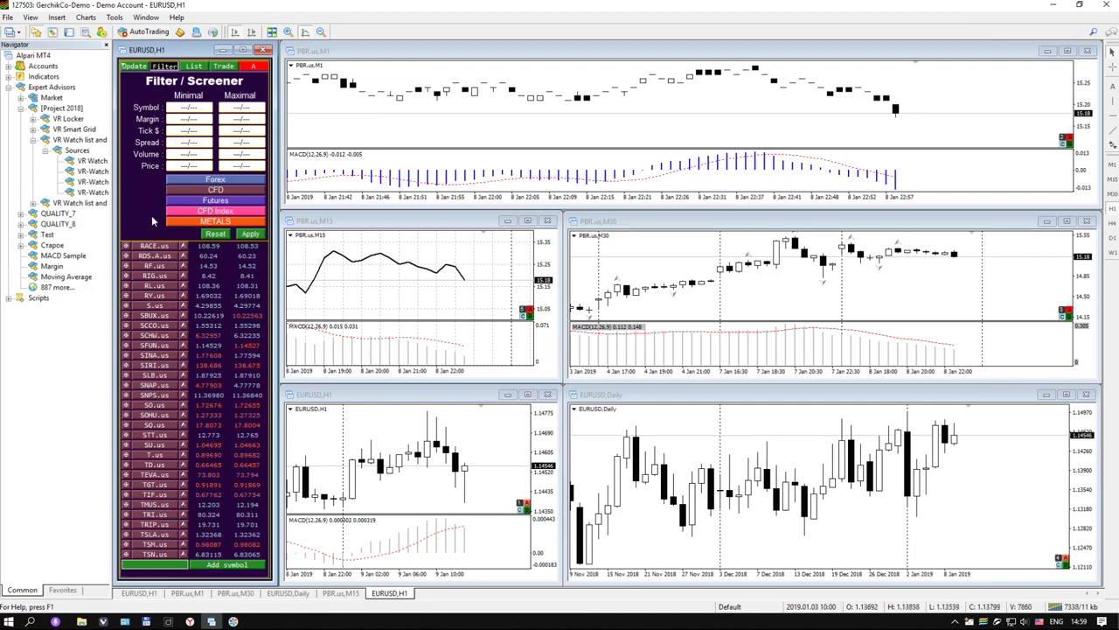
Leave the filter settings and show the saved ticker lists
{"action": "left_click", "coordinate": [170, 67]}
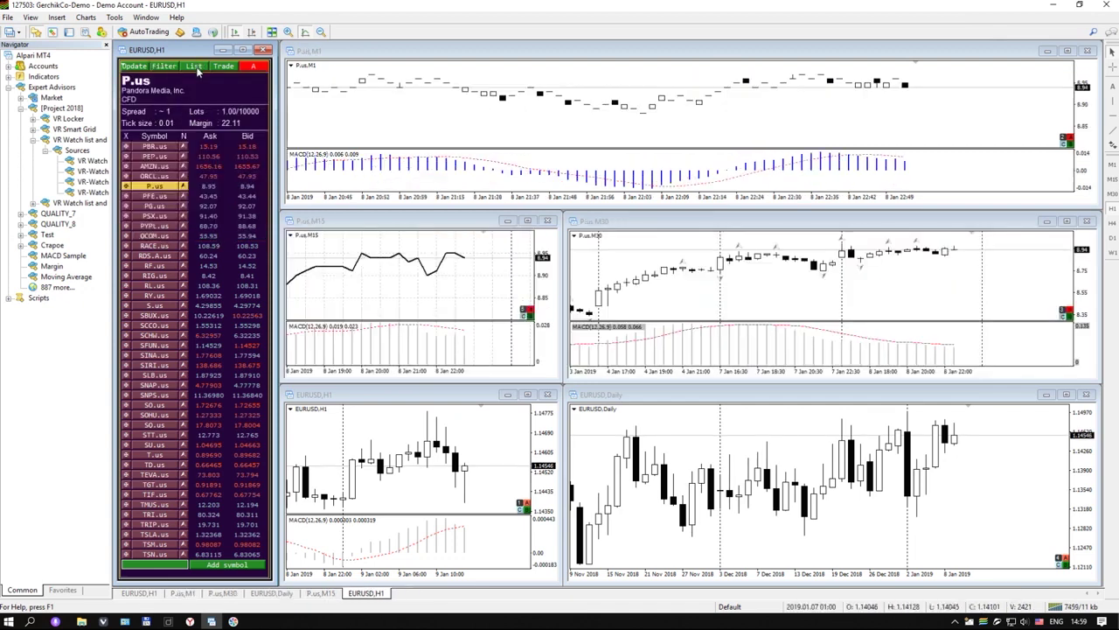
{"action": "left_click", "coordinate": [195, 67]}
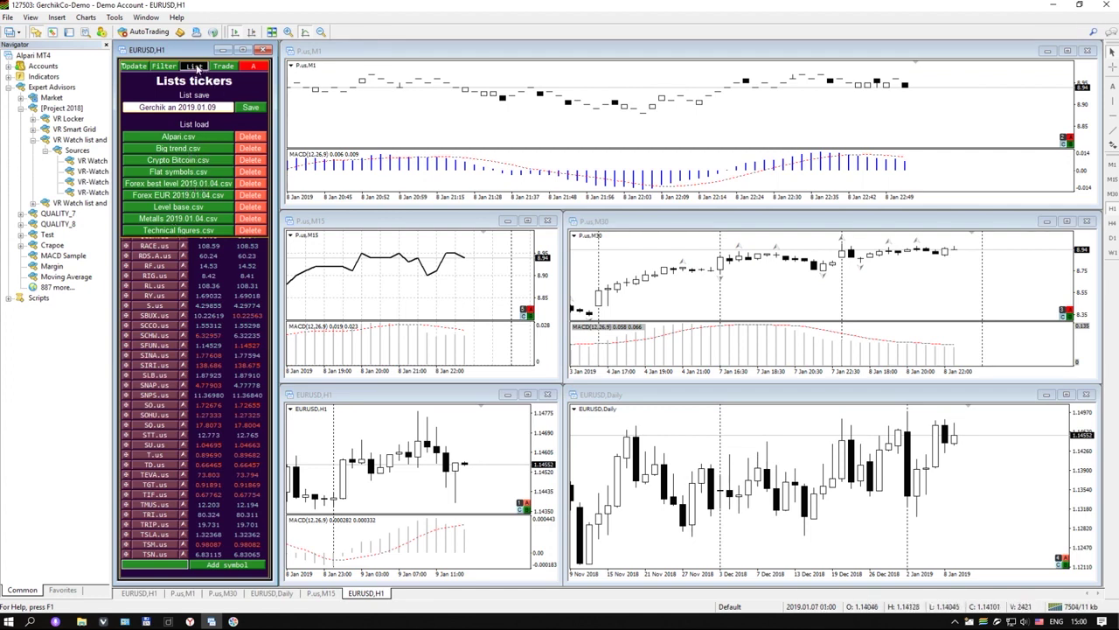
Prepare a buy order on RACE.us, editing the Lots, TP and SL fields
{"action": "left_click", "coordinate": [221, 67]}
{"action": "left_click", "coordinate": [219, 67]}
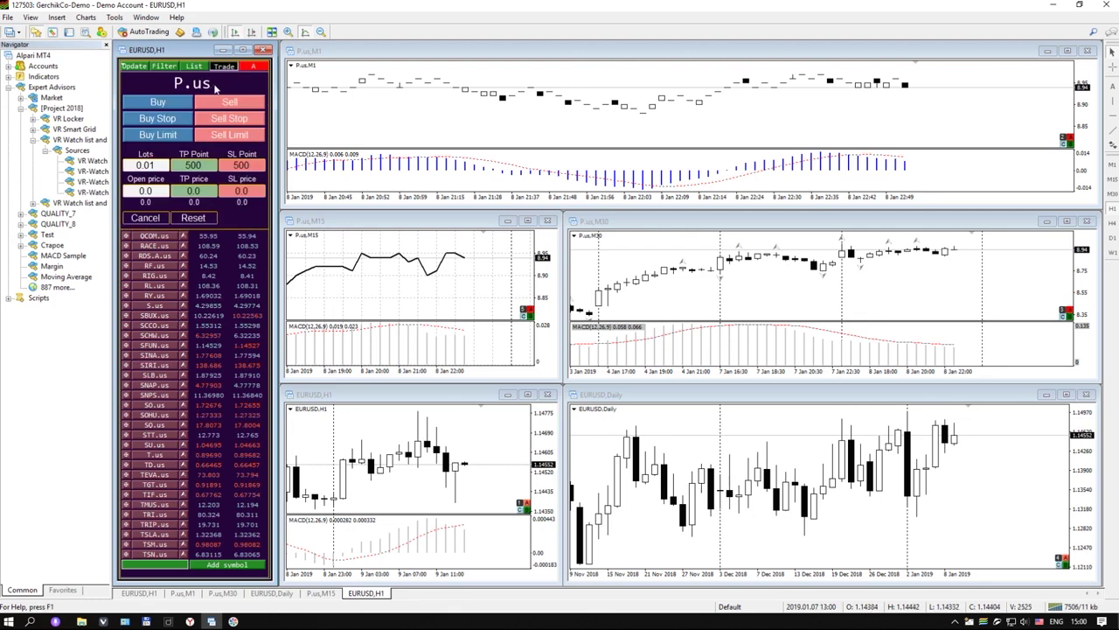
{"action": "left_click", "coordinate": [149, 246]}
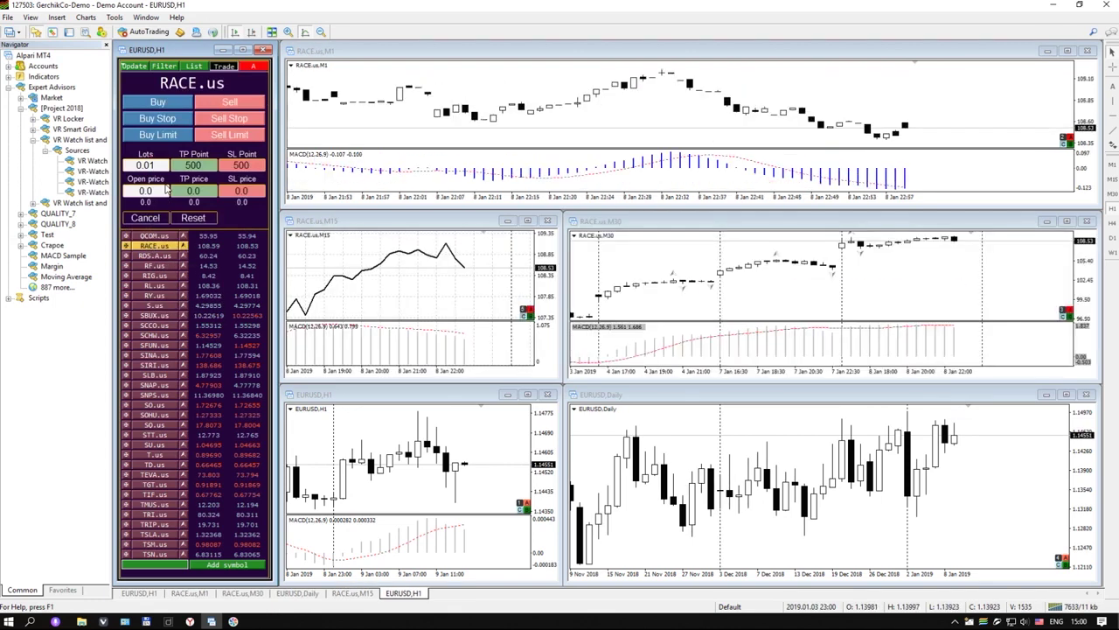
{"action": "left_click", "coordinate": [173, 104]}
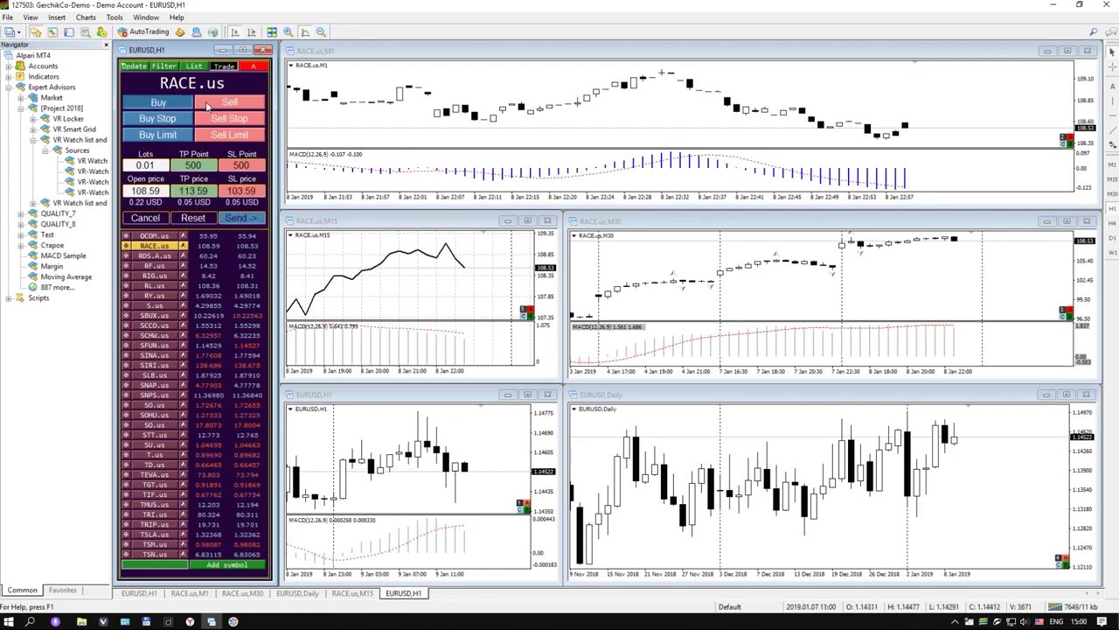
{"action": "double_click", "coordinate": [145, 165]}
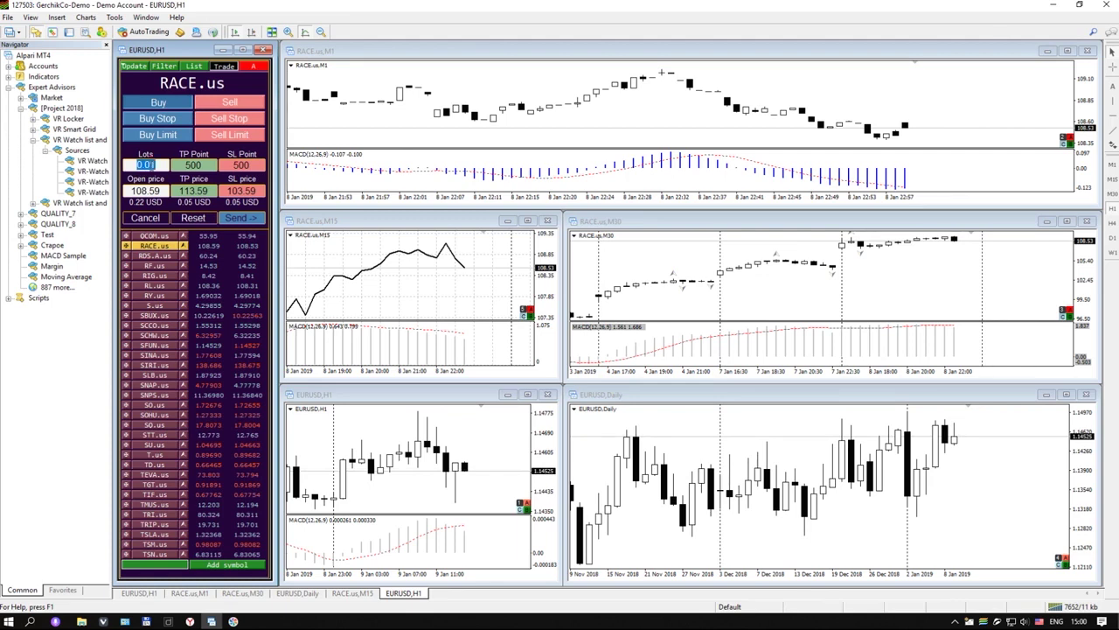
{"action": "key", "text": "Tab"}
{"action": "key", "text": "Tab"}
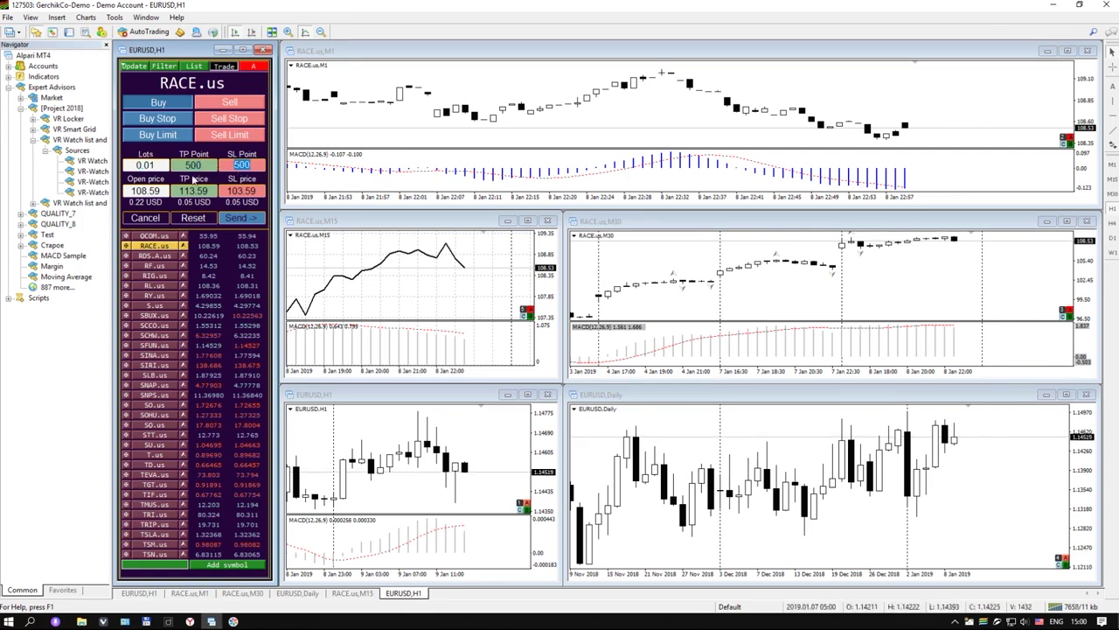
{"action": "left_click", "coordinate": [135, 191]}
Switch to RF.us, cancel the prepared order, and close the trading controls
{"action": "left_click", "coordinate": [147, 211]}
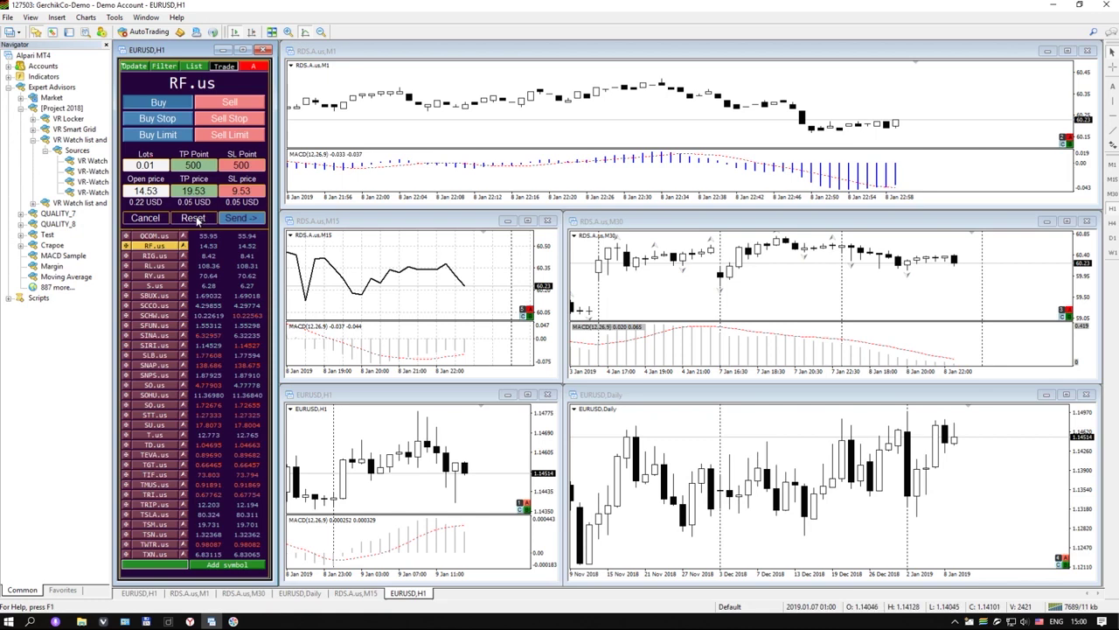
{"action": "left_click", "coordinate": [196, 220]}
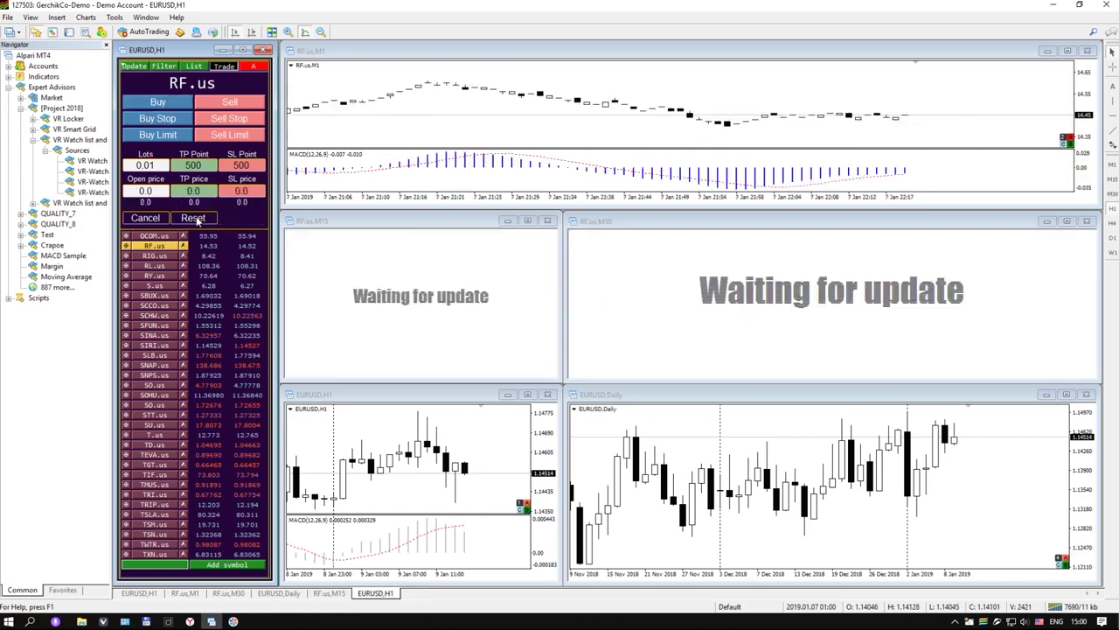
{"action": "left_click", "coordinate": [147, 220]}
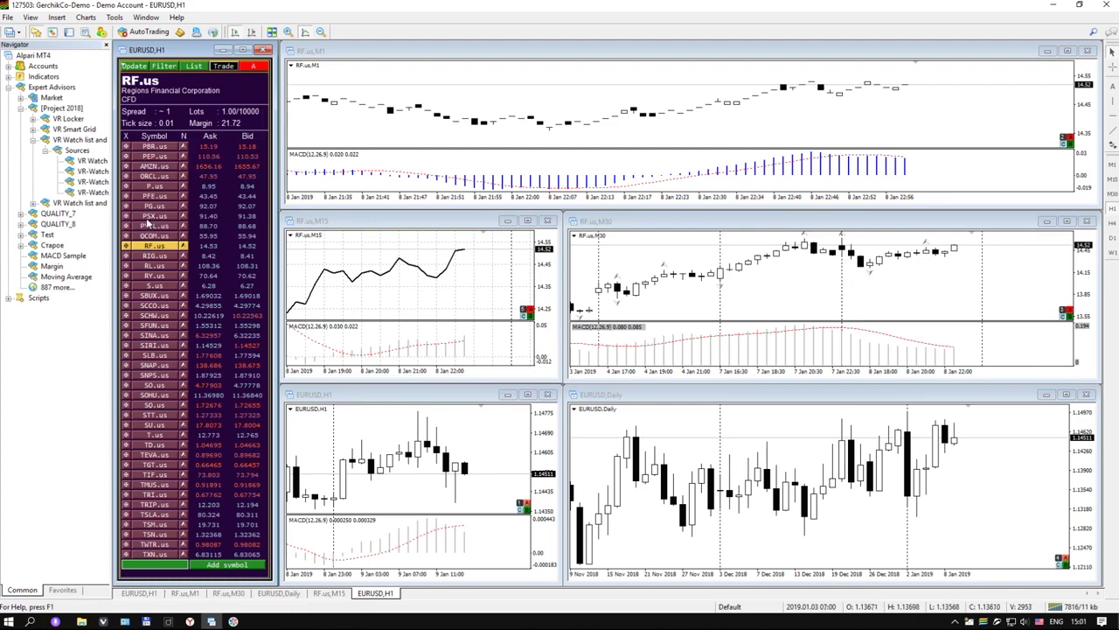
{"action": "left_click", "coordinate": [224, 69]}
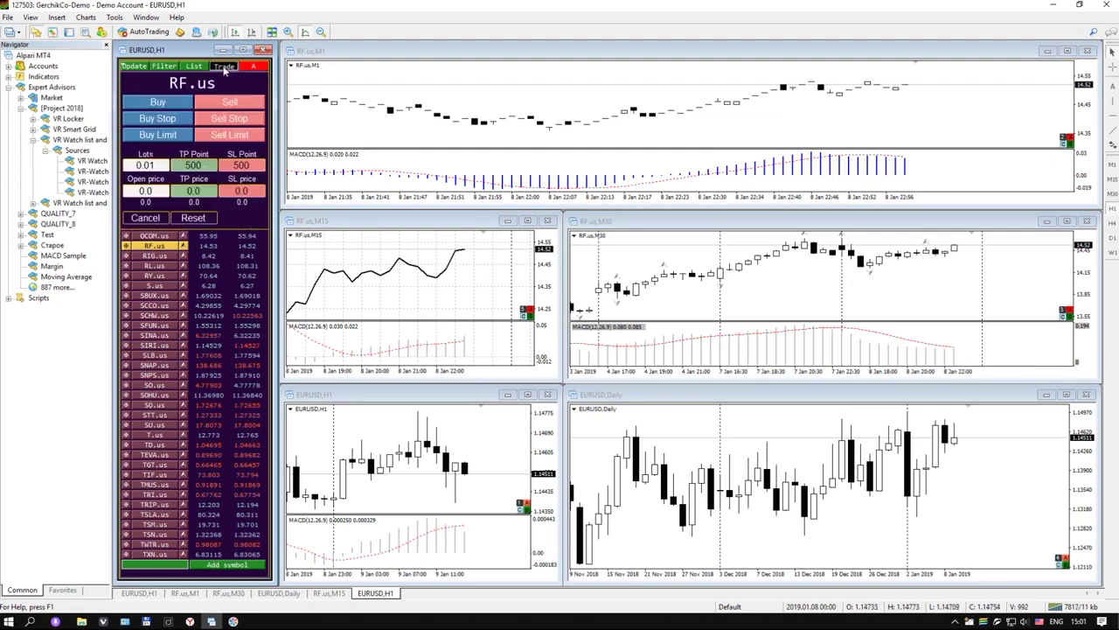
{"action": "left_click", "coordinate": [224, 69]}
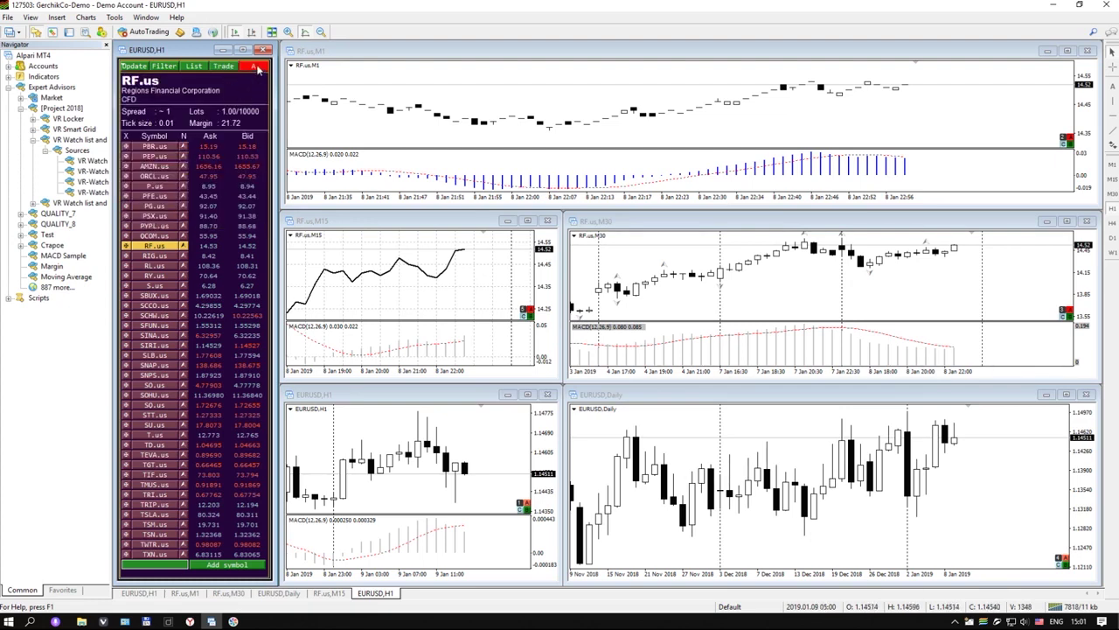
Click through PEP.us, ORCL.us and P.us, landing the linked charts on PFE.us
{"action": "left_click", "coordinate": [256, 70]}
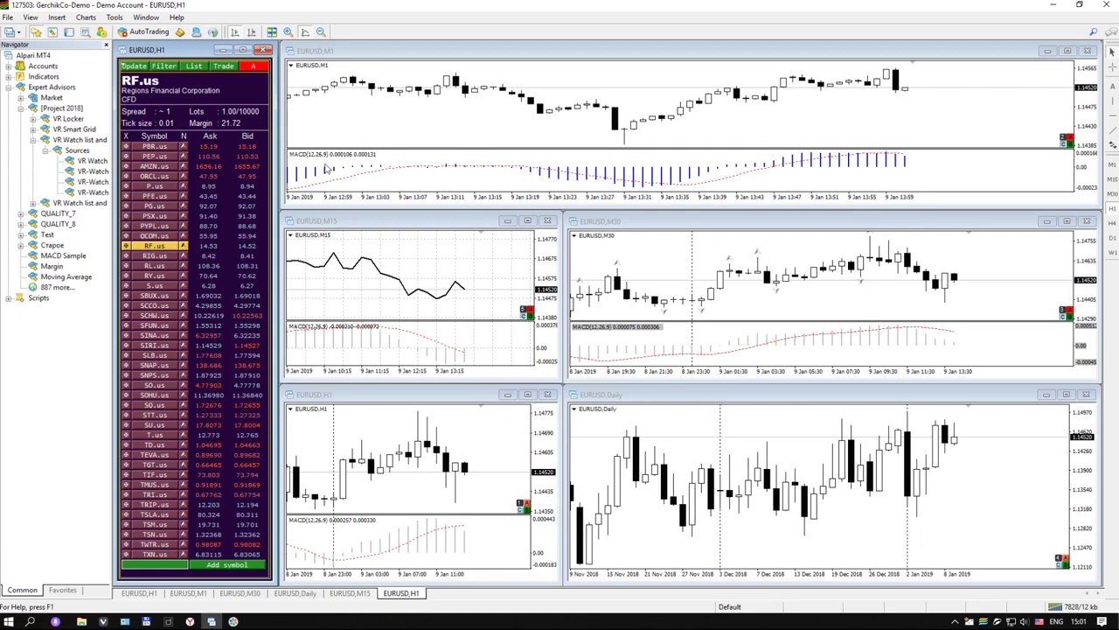
{"action": "left_click", "coordinate": [157, 157]}
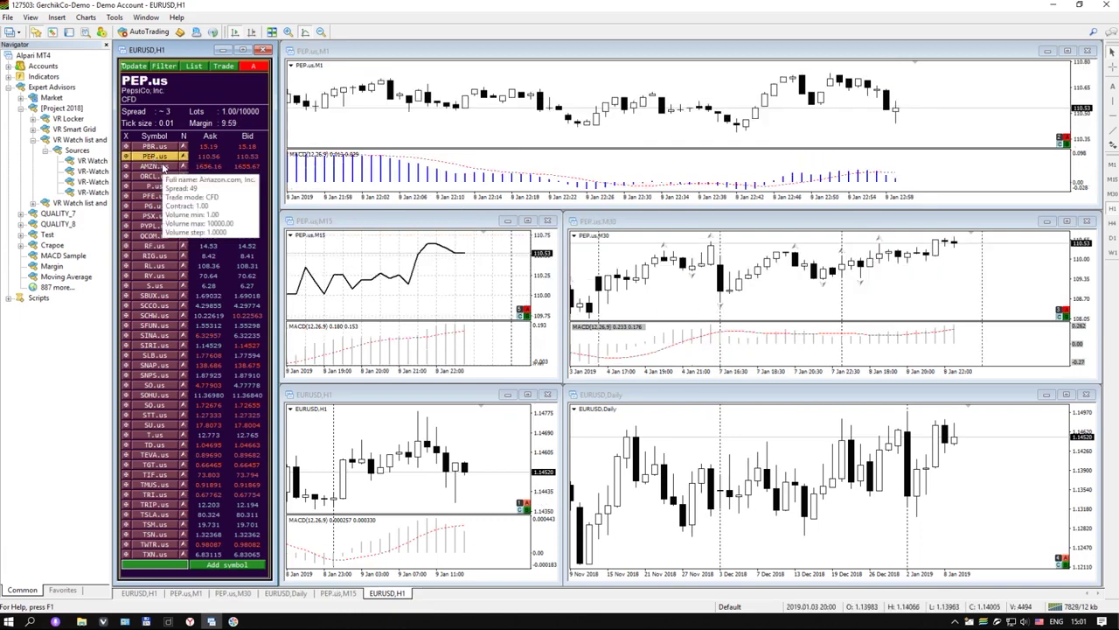
{"action": "left_click", "coordinate": [163, 167]}
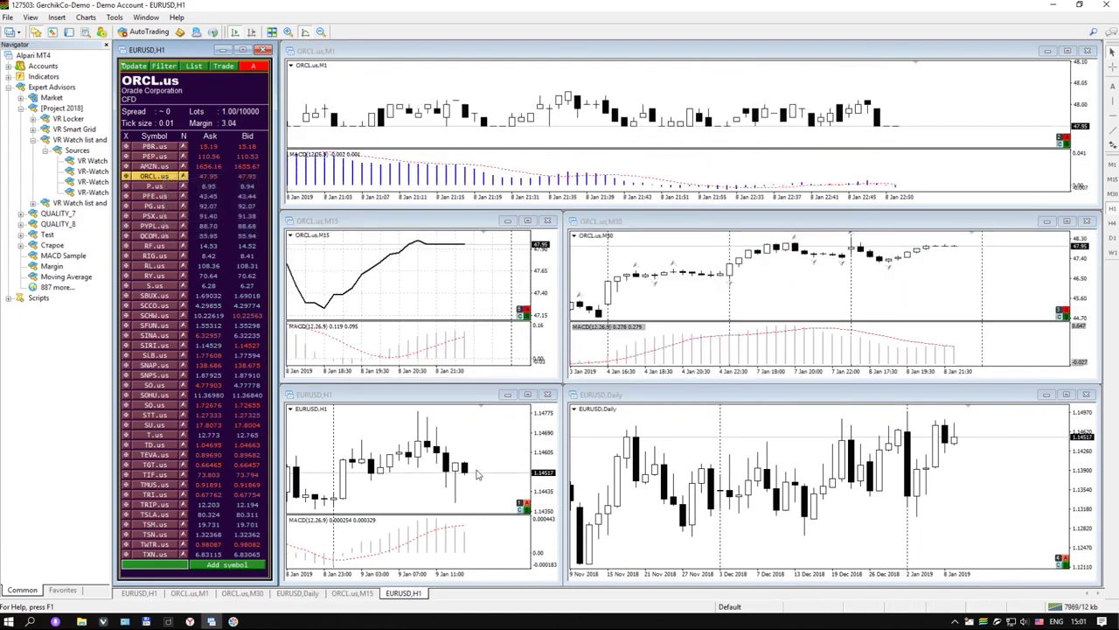
{"action": "left_click", "coordinate": [527, 505]}
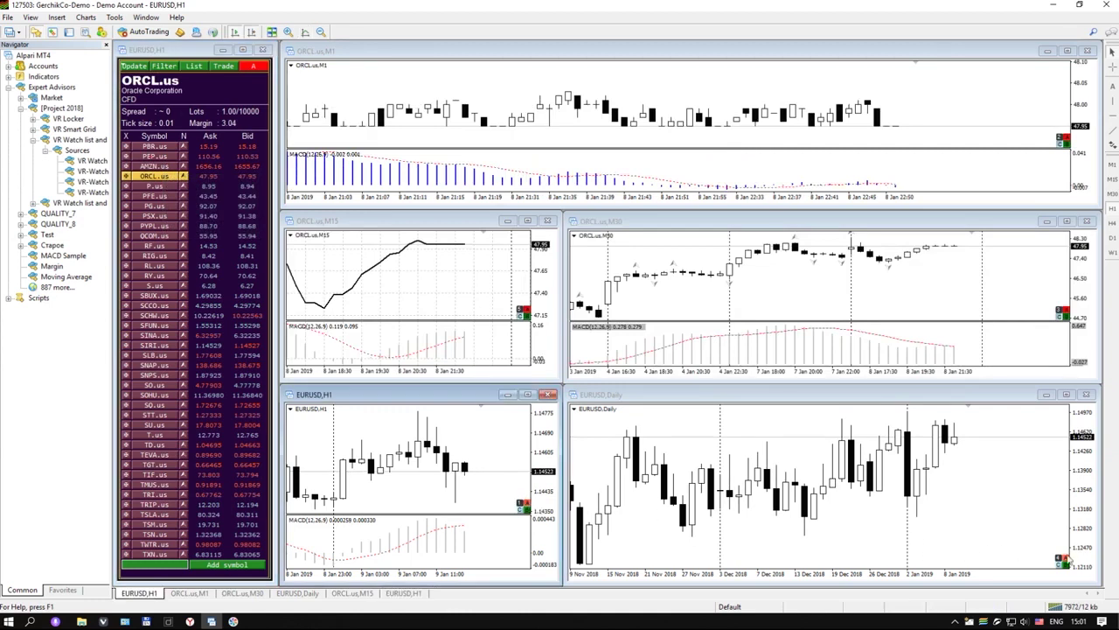
{"action": "left_click", "coordinate": [166, 186]}
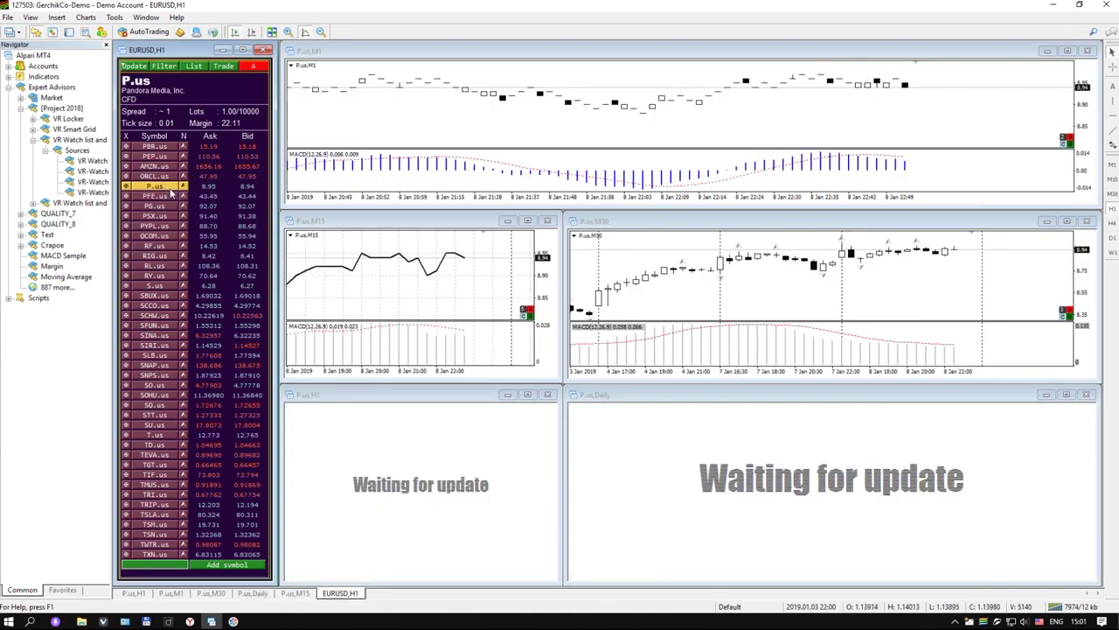
{"action": "left_click", "coordinate": [173, 195]}
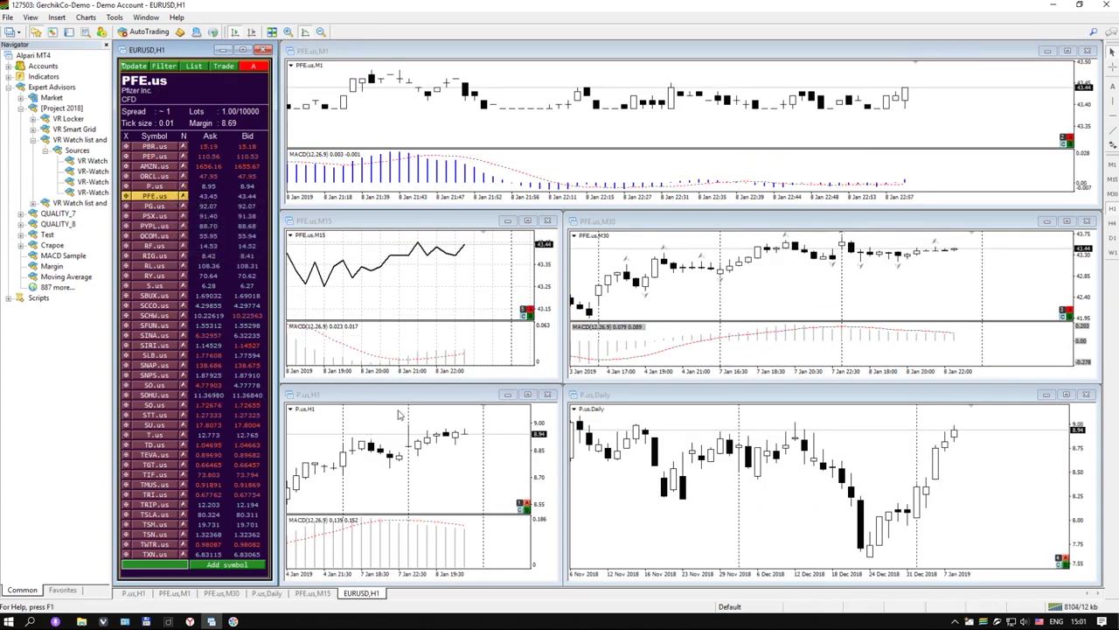
Activate the P.us H1 and Daily charts, then select PBR.us for all linked charts
{"action": "left_click", "coordinate": [533, 507]}
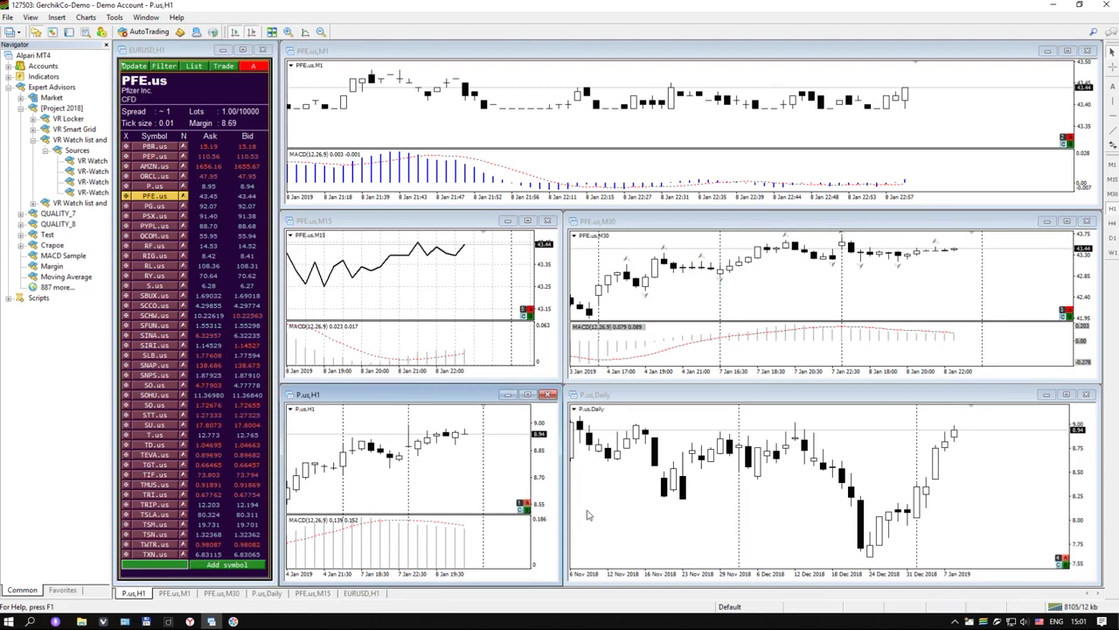
{"action": "left_click", "coordinate": [1065, 564]}
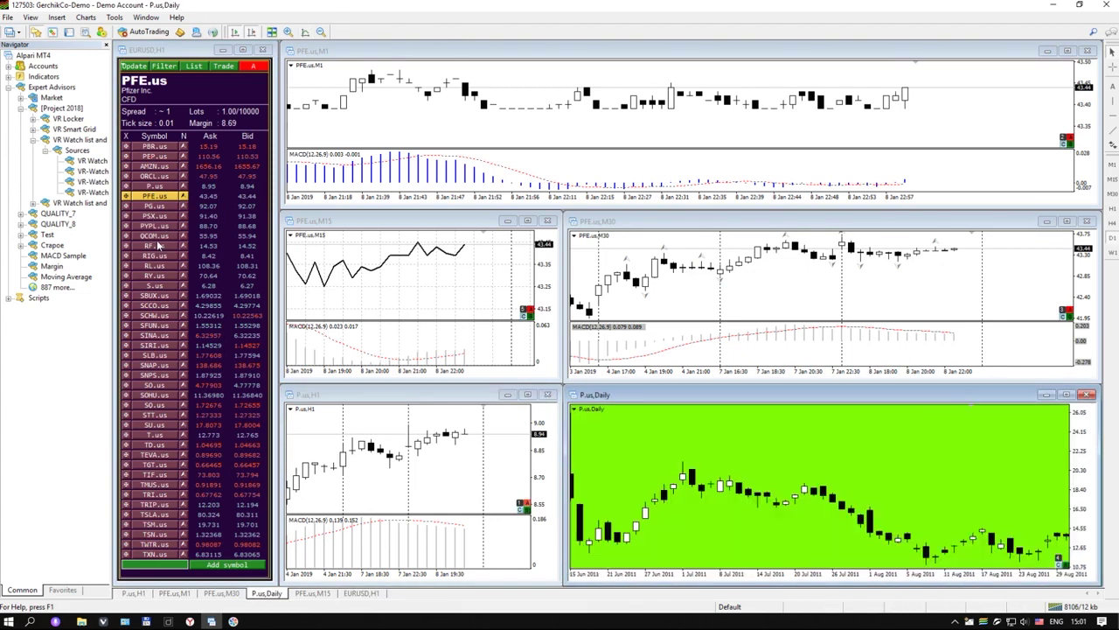
{"action": "left_click", "coordinate": [168, 147]}
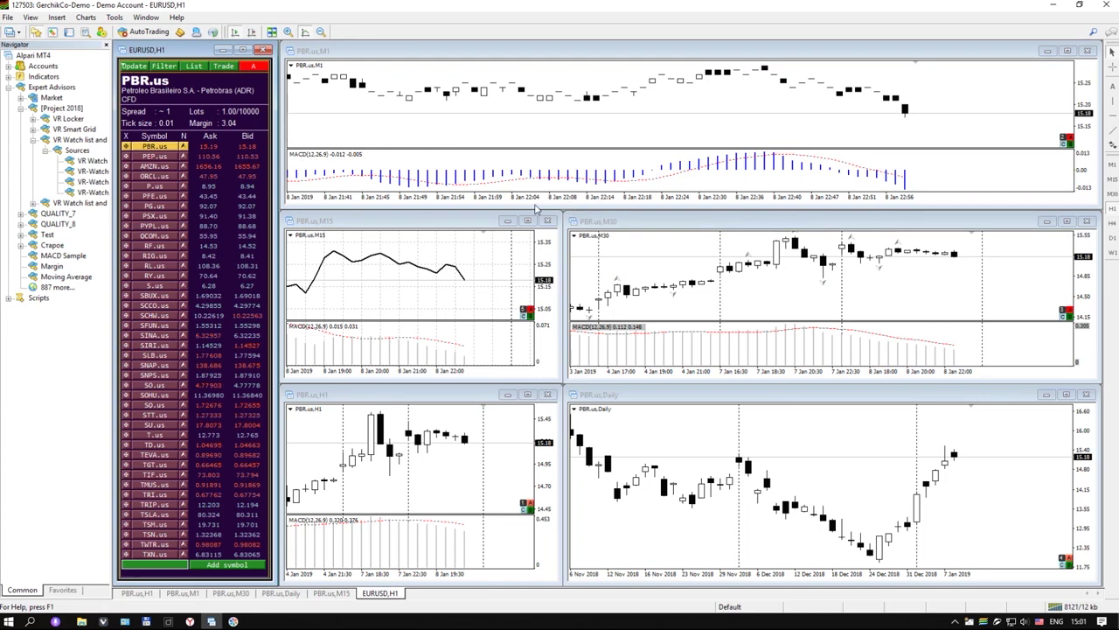
Toggle the filter panel and switch the linked charts between P.us and PBR.us
{"action": "left_click", "coordinate": [157, 68]}
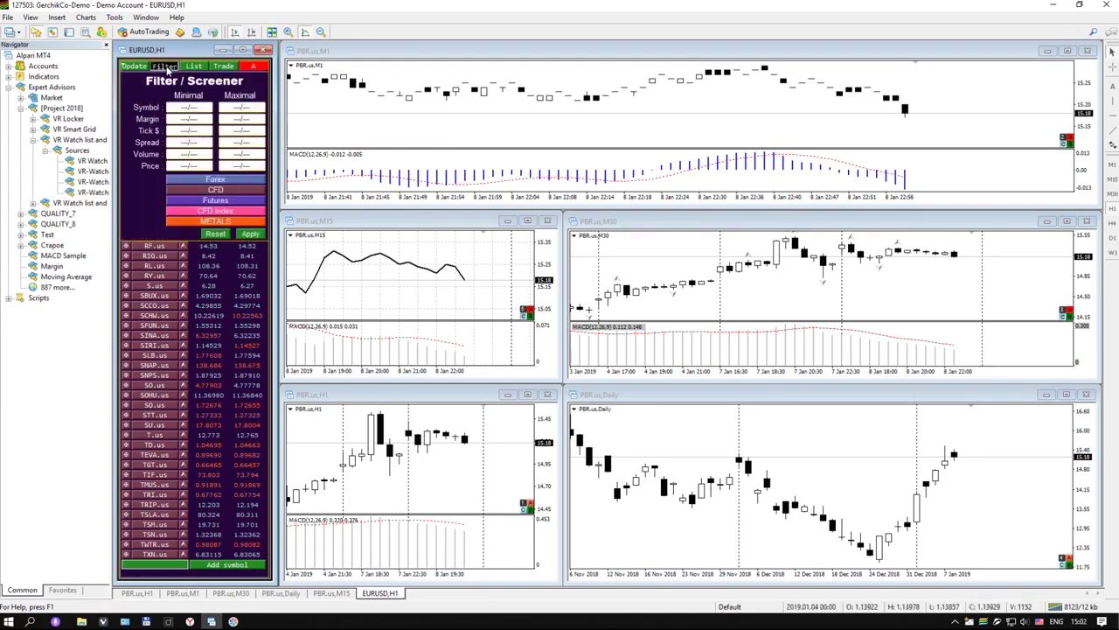
{"action": "left_click", "coordinate": [159, 67]}
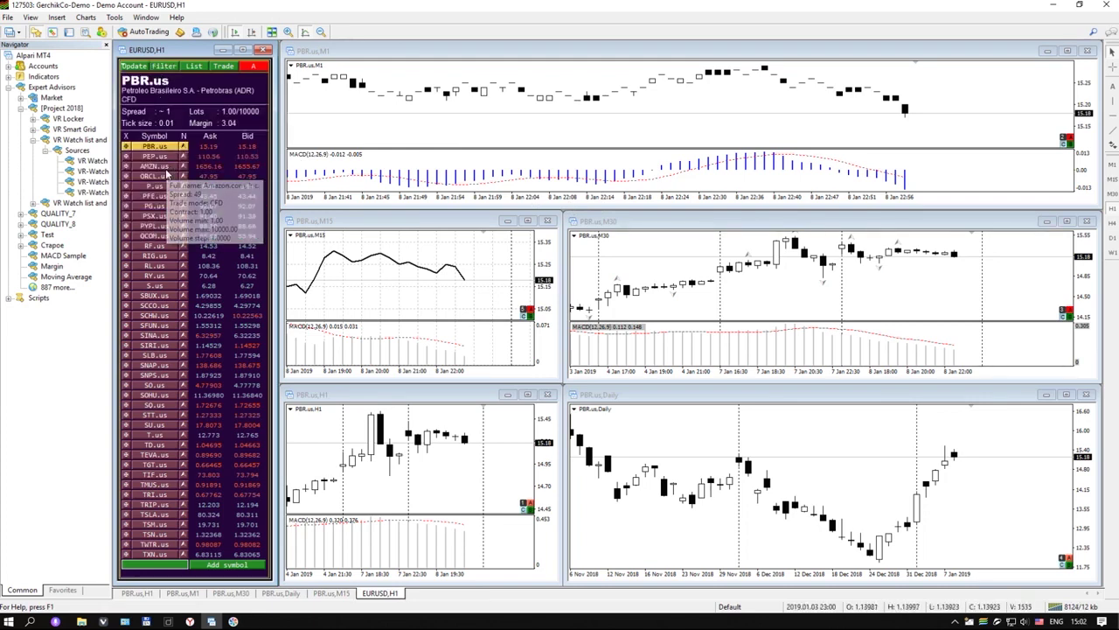
{"action": "left_click", "coordinate": [155, 185]}
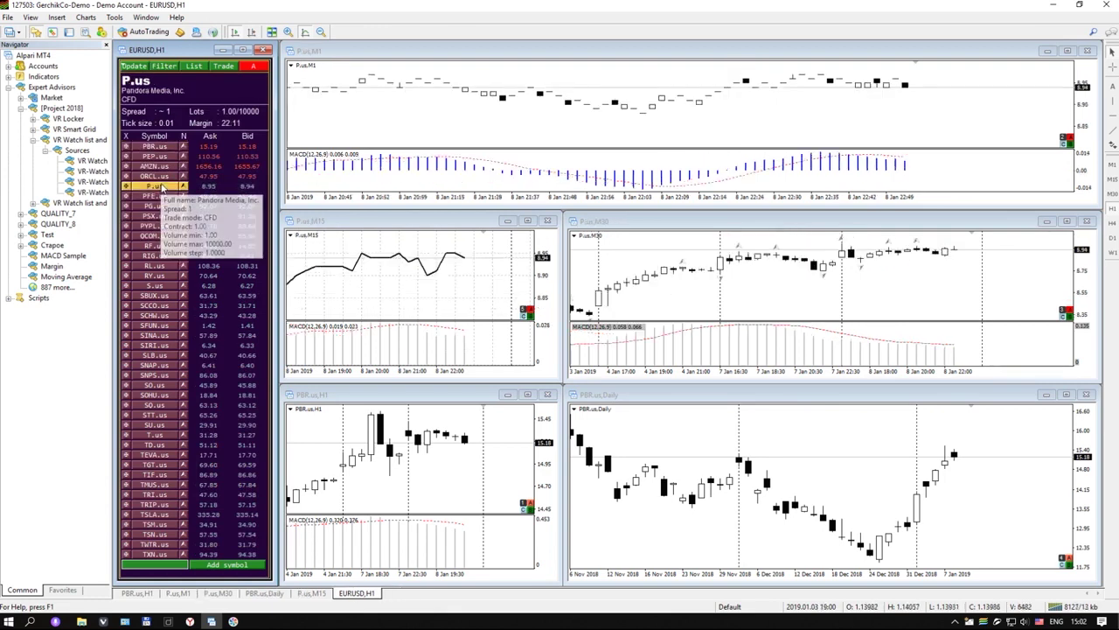
{"action": "left_click", "coordinate": [151, 147]}
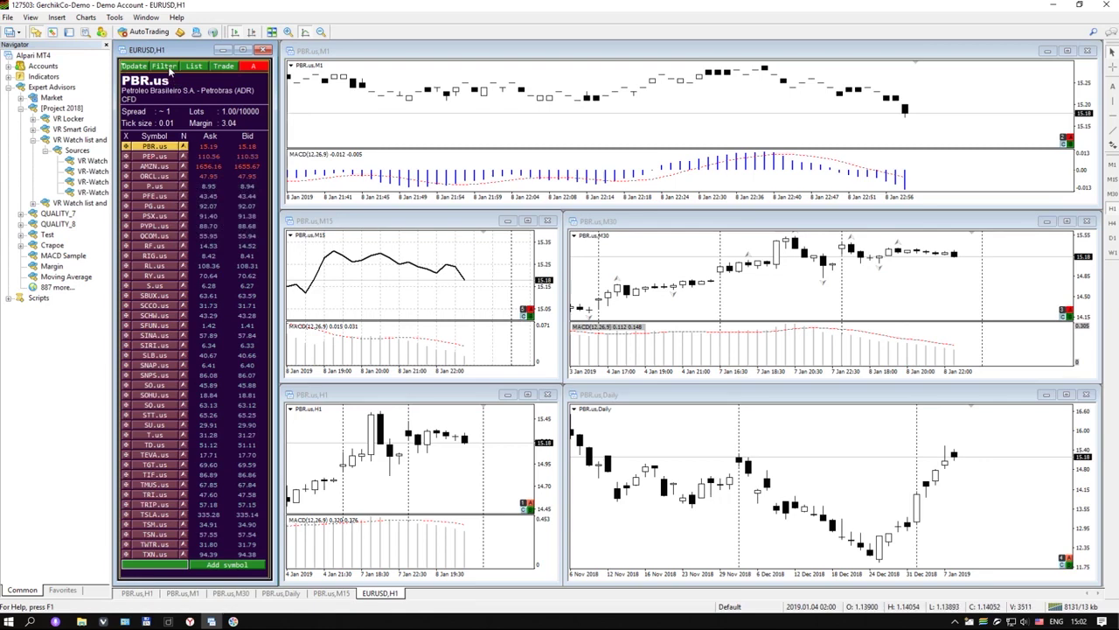
Apply the Forex filter, then select CADCHF and finally AUDSGD
{"action": "left_click", "coordinate": [169, 67]}
{"action": "left_click", "coordinate": [251, 234]}
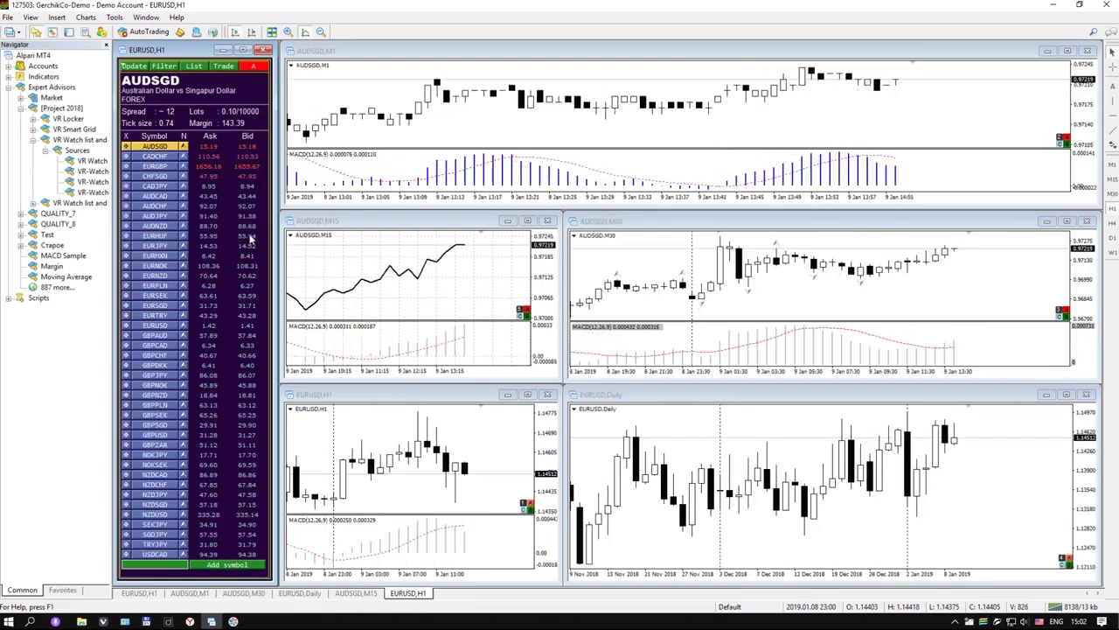
{"action": "left_click", "coordinate": [154, 156]}
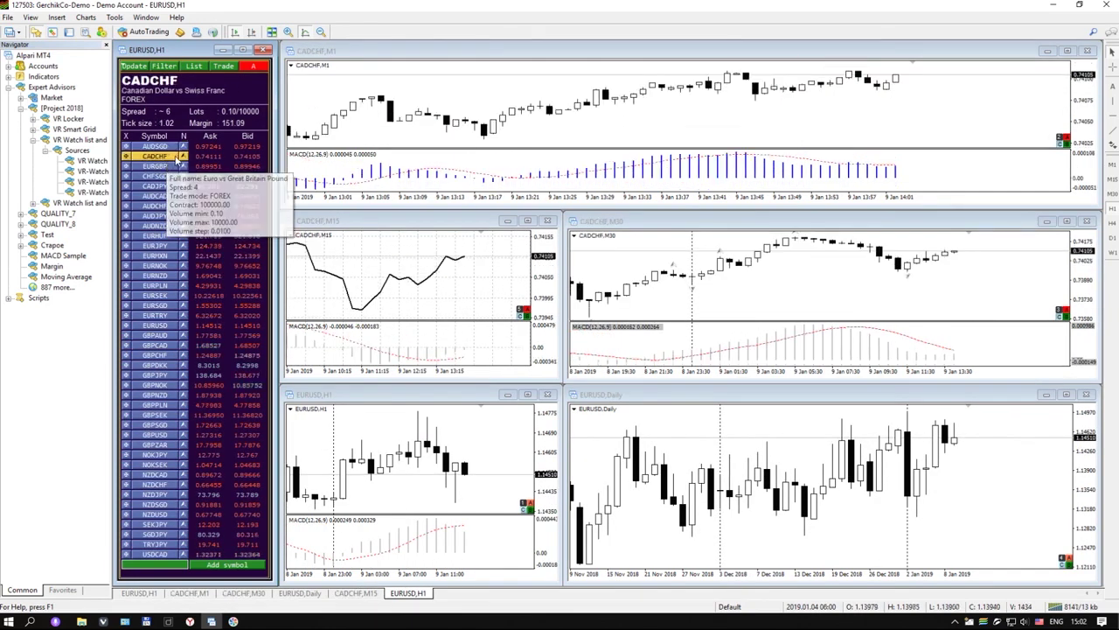
{"action": "left_click", "coordinate": [154, 147]}
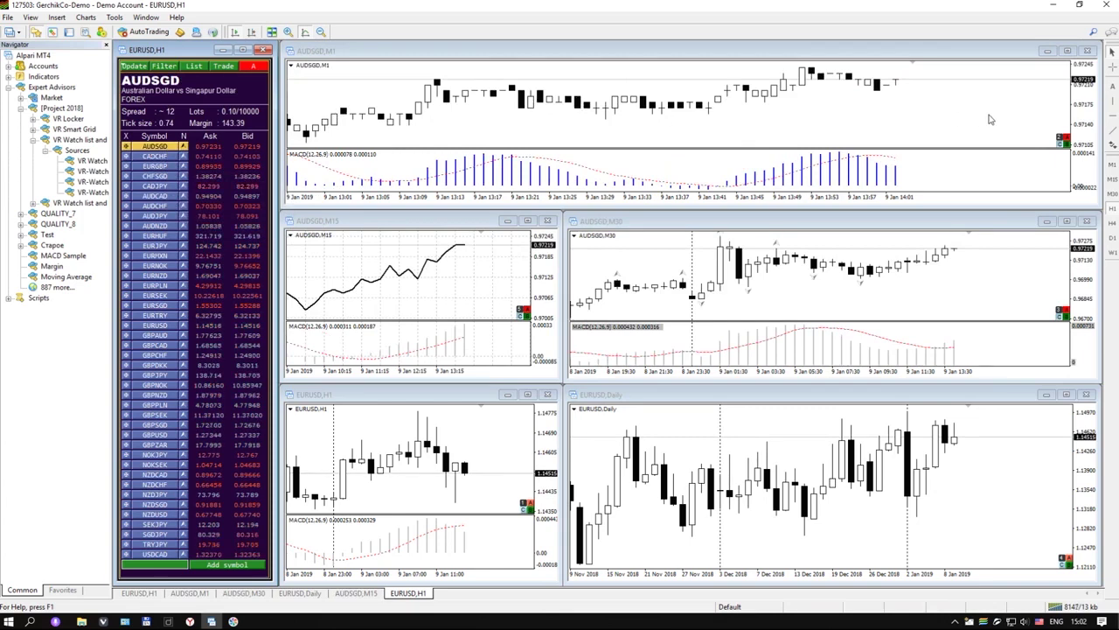
Draw red horizontal and trend lines on AUDSGD M1, then check CADCHF and return
{"action": "left_click", "coordinate": [962, 117]}
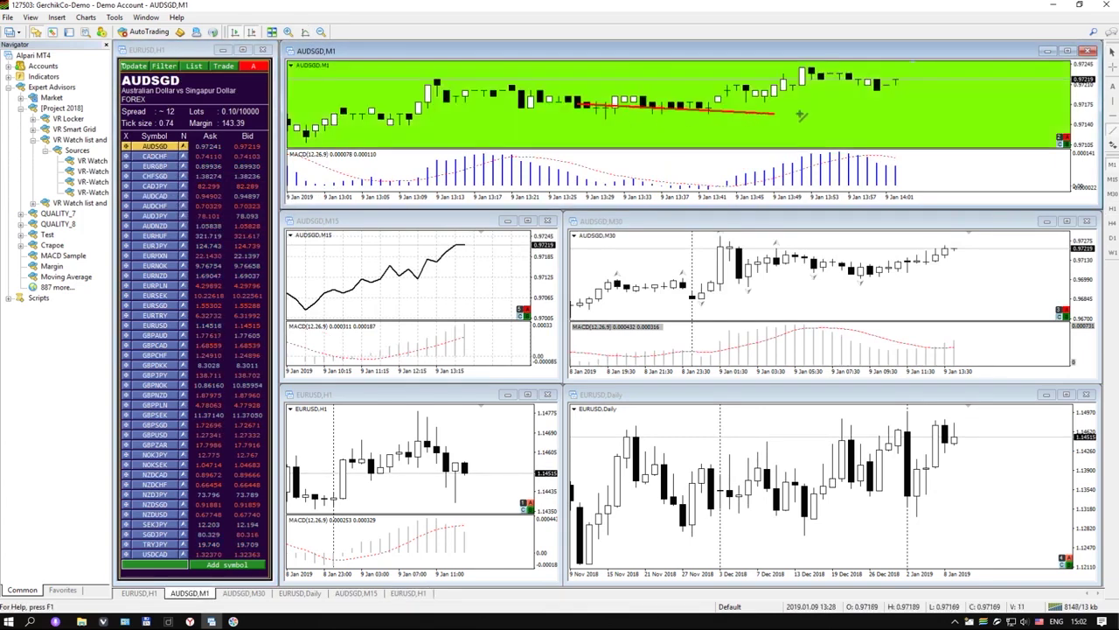
{"action": "left_click_drag", "start_coordinate": [662, 109], "coordinate": [814, 122]}
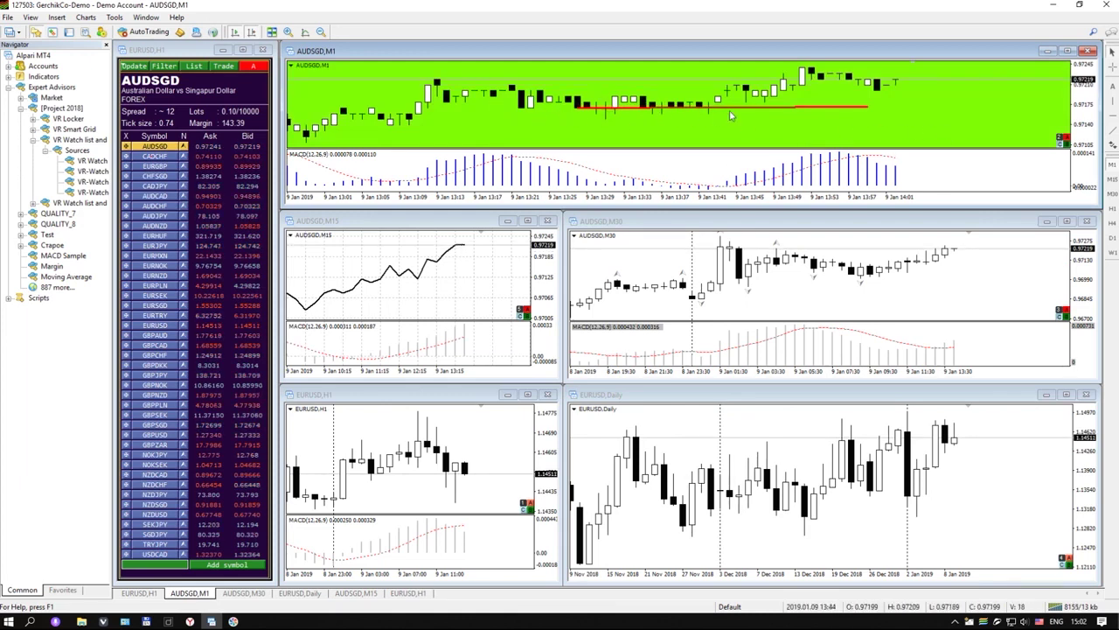
{"action": "left_click_drag", "start_coordinate": [624, 77], "coordinate": [906, 125]}
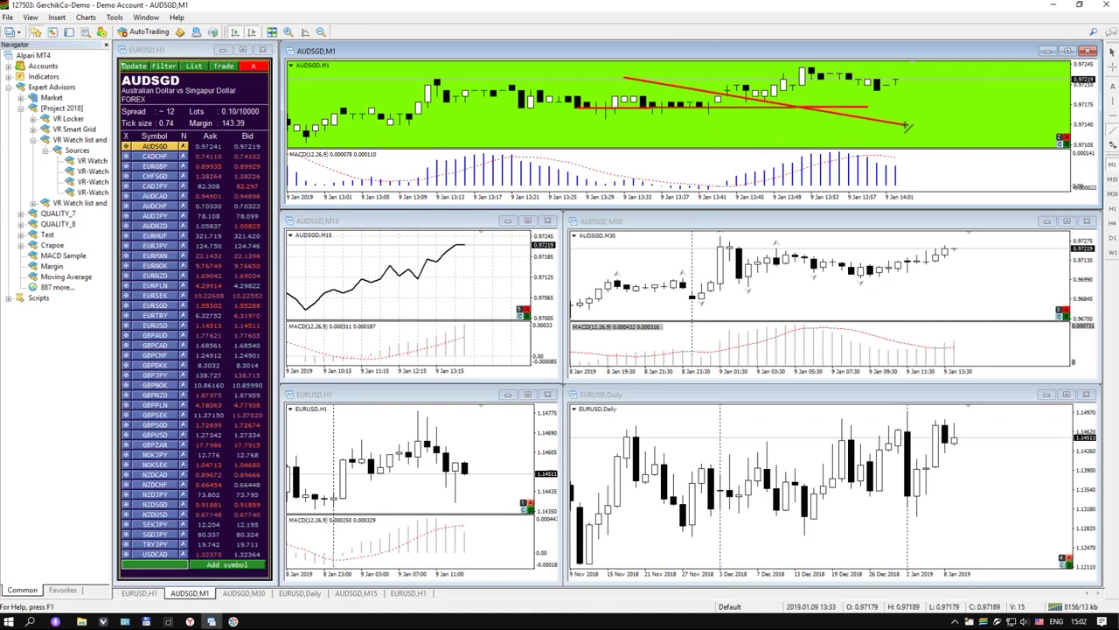
{"action": "left_click", "coordinate": [175, 156]}
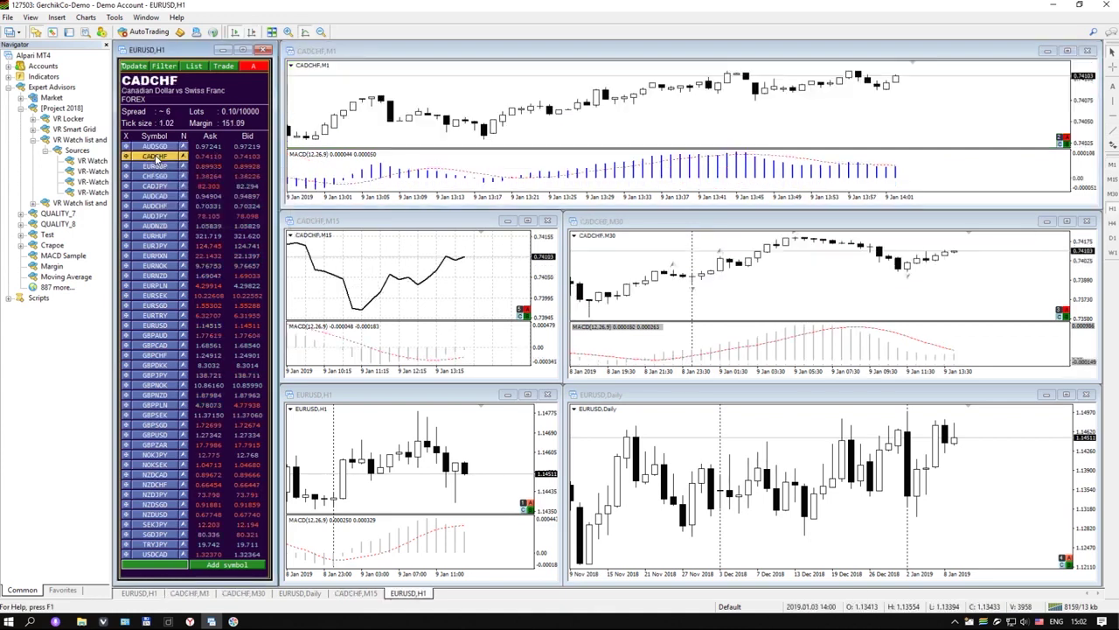
{"action": "left_click", "coordinate": [168, 146]}
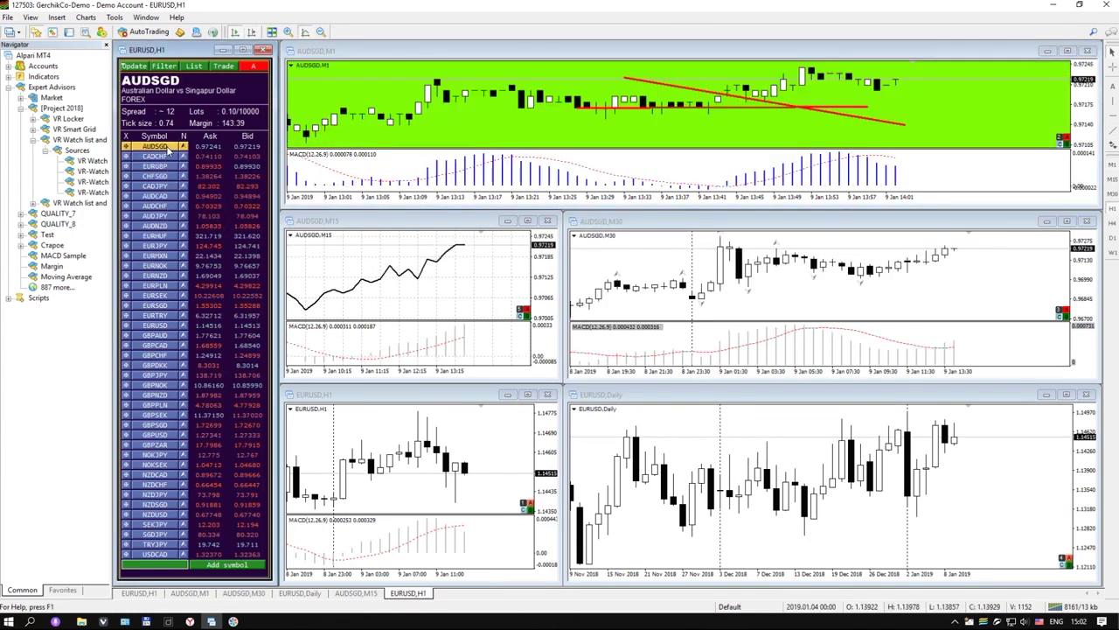
Switch the linked charts to EURGBP and draw a descending red trend line on M1
{"action": "left_click", "coordinate": [170, 156]}
{"action": "left_click", "coordinate": [168, 166]}
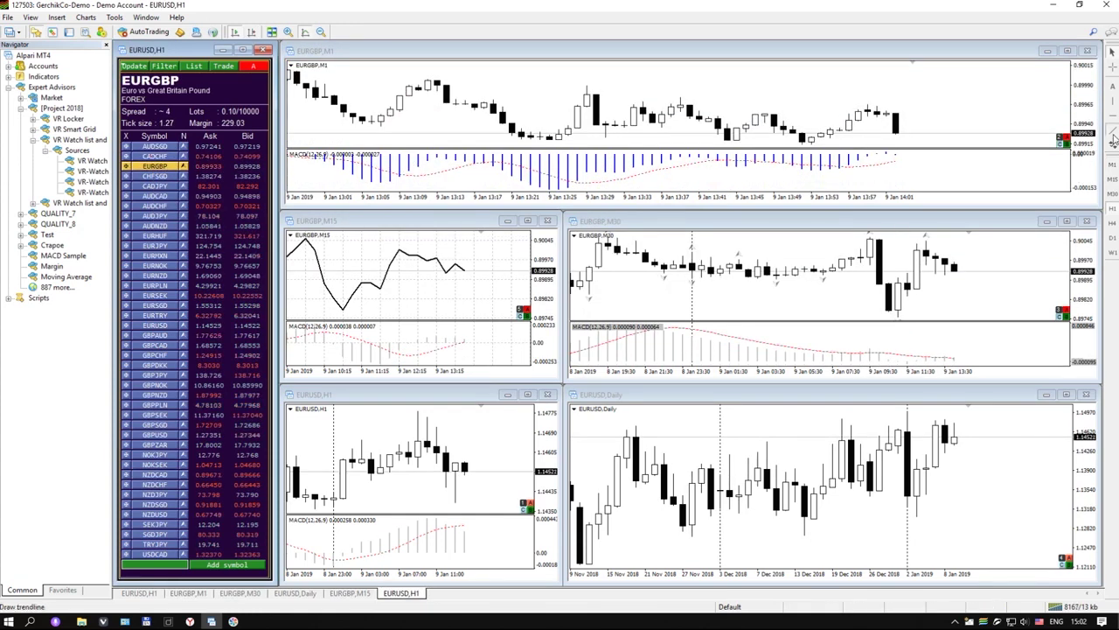
{"action": "left_click", "coordinate": [376, 285]}
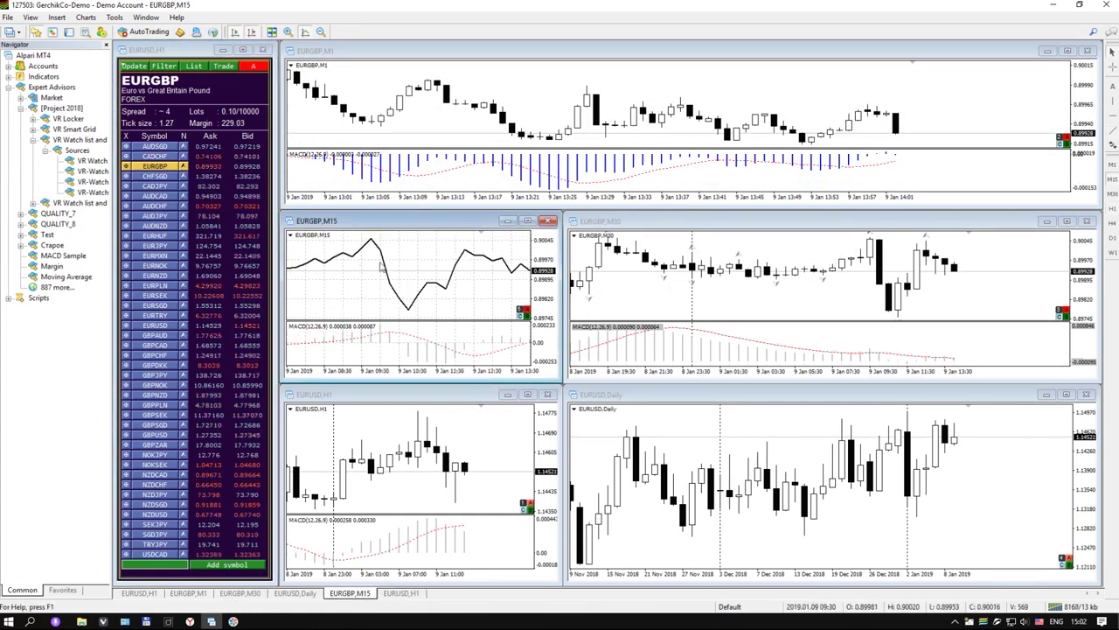
{"action": "left_click", "coordinate": [669, 119]}
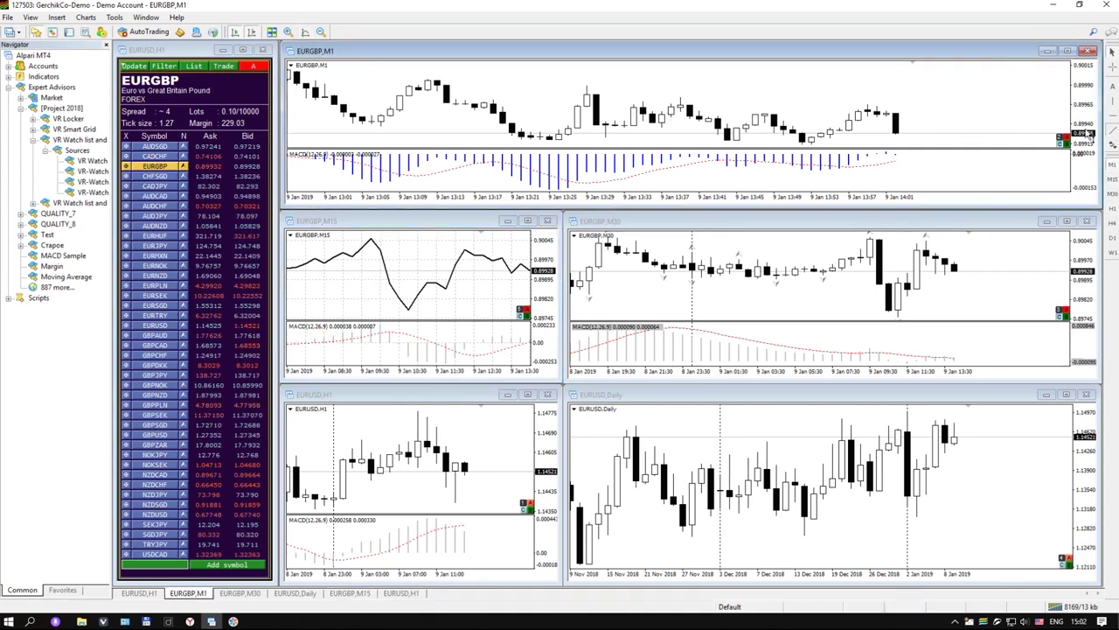
{"action": "left_click_drag", "start_coordinate": [540, 83], "coordinate": [914, 132]}
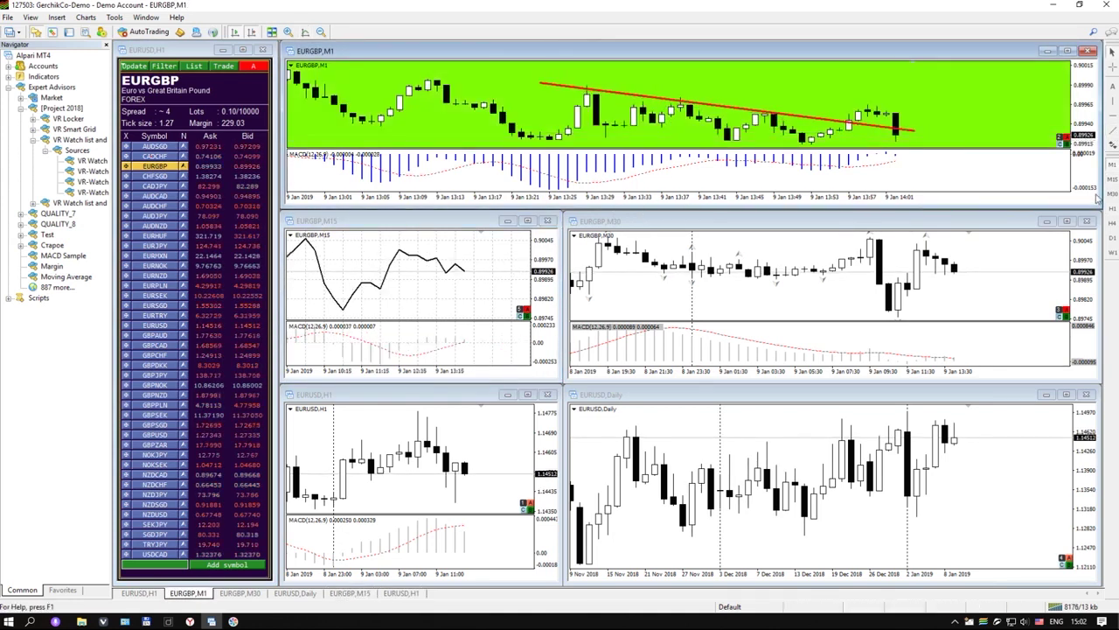
{"action": "left_click", "coordinate": [795, 266]}
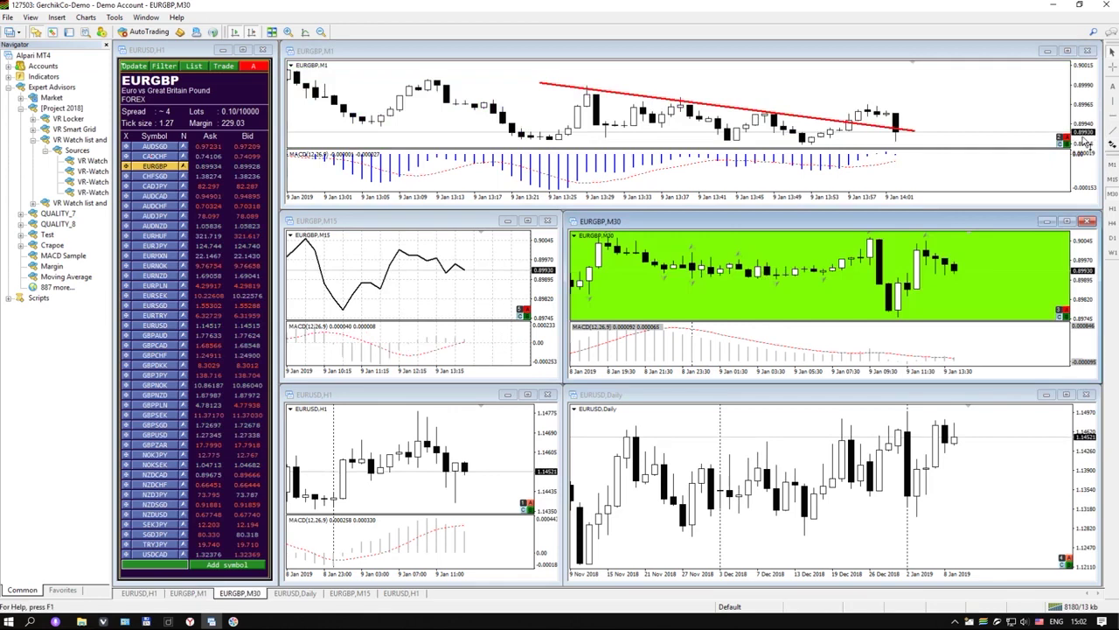
Switch the linked charts to CHFSGD, then CADJPY, and delete CADJPY from the watch list
{"action": "left_click", "coordinate": [155, 175]}
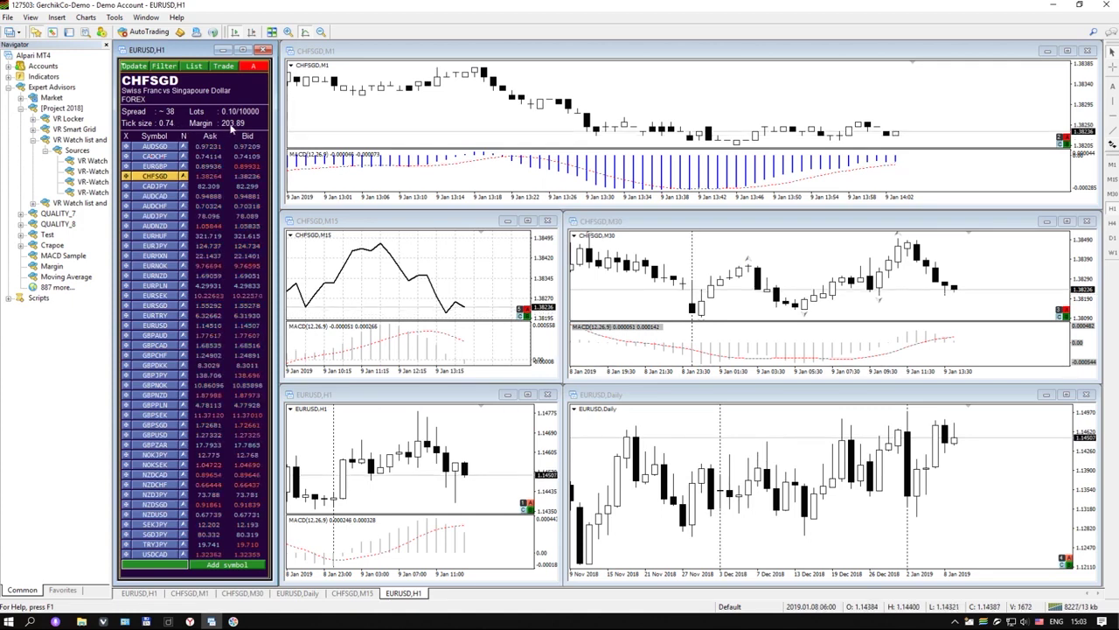
{"action": "left_click", "coordinate": [156, 186]}
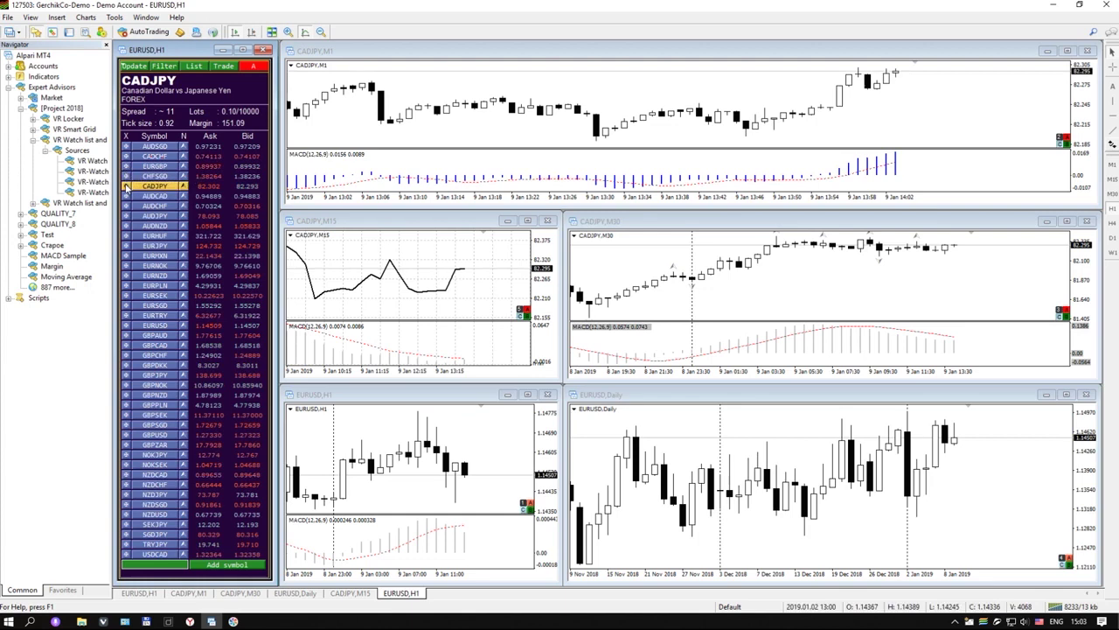
{"action": "left_click", "coordinate": [125, 187]}
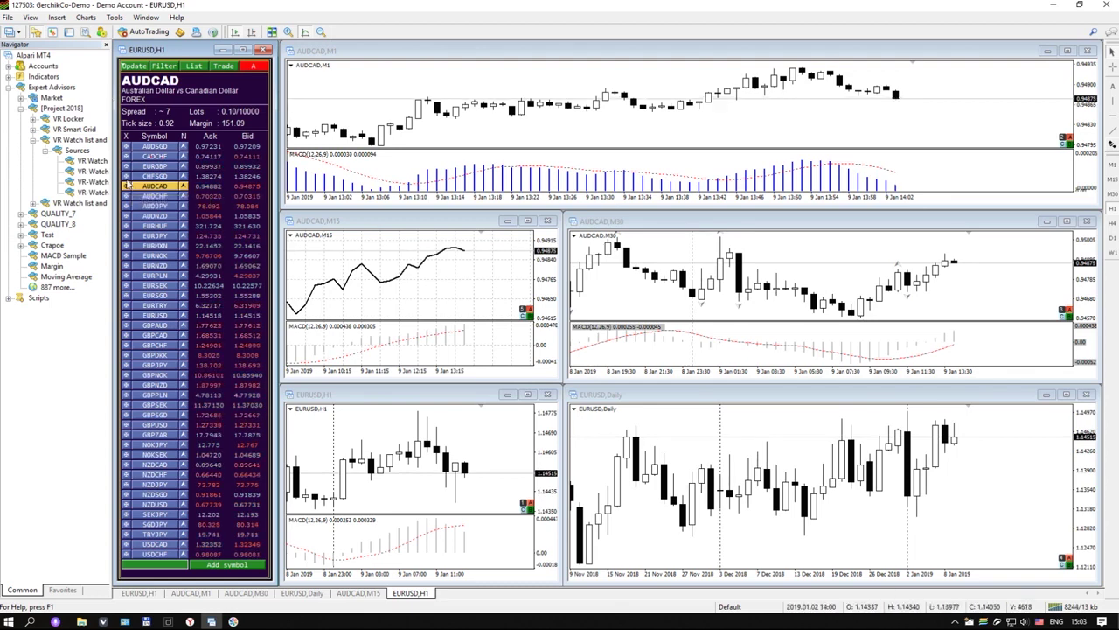
Move AUDCAD up the watch list and select AUDSGD
{"action": "left_click", "coordinate": [183, 191]}
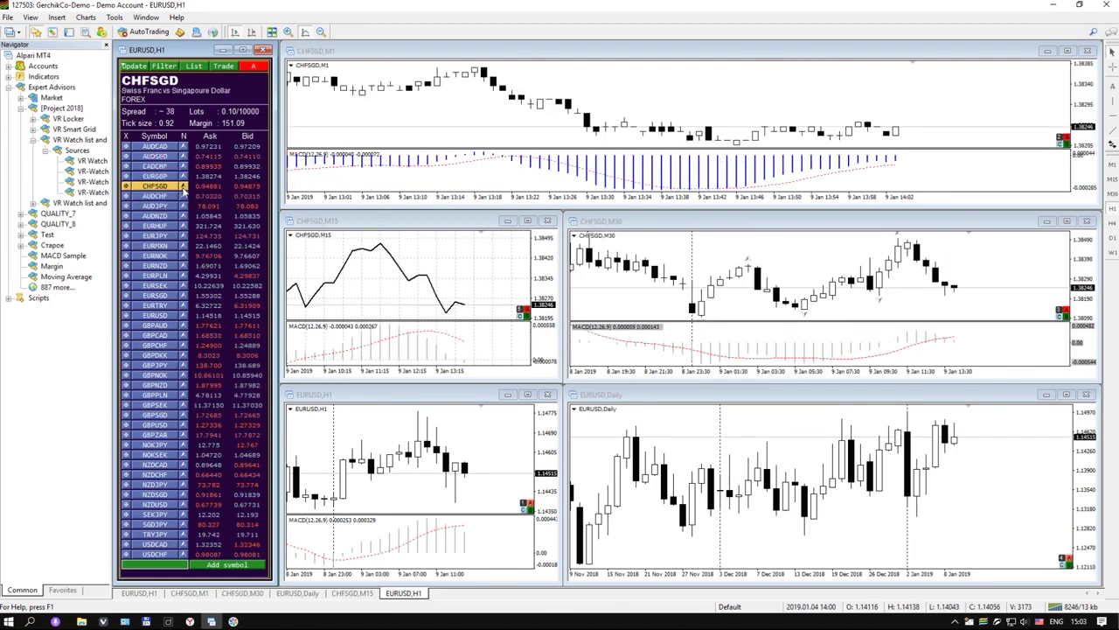
{"action": "left_click", "coordinate": [186, 202]}
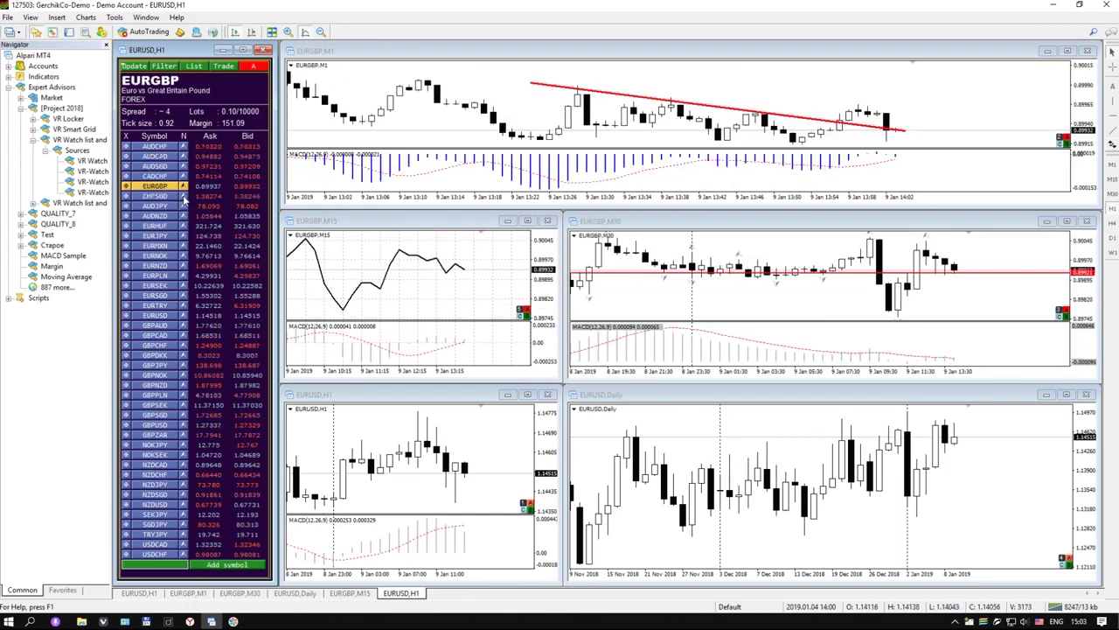
{"action": "left_click", "coordinate": [184, 214]}
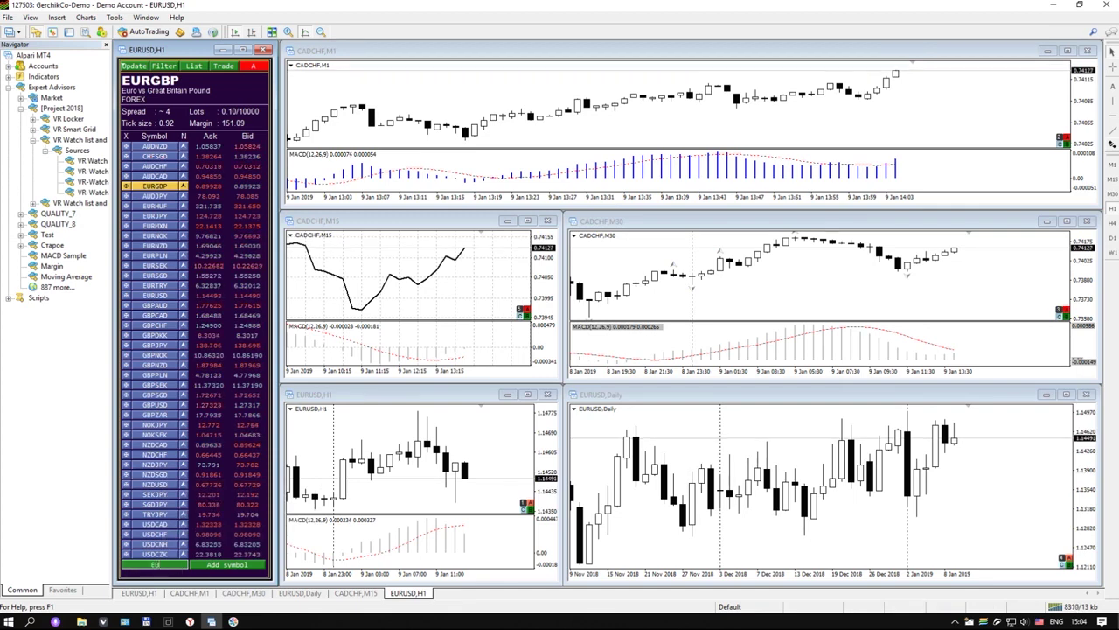
Add EURUSD through the symbol field so all linked charts switch to EURUSD
{"action": "type", "text": "EURJ"}
{"action": "key", "text": "BackSpace"}
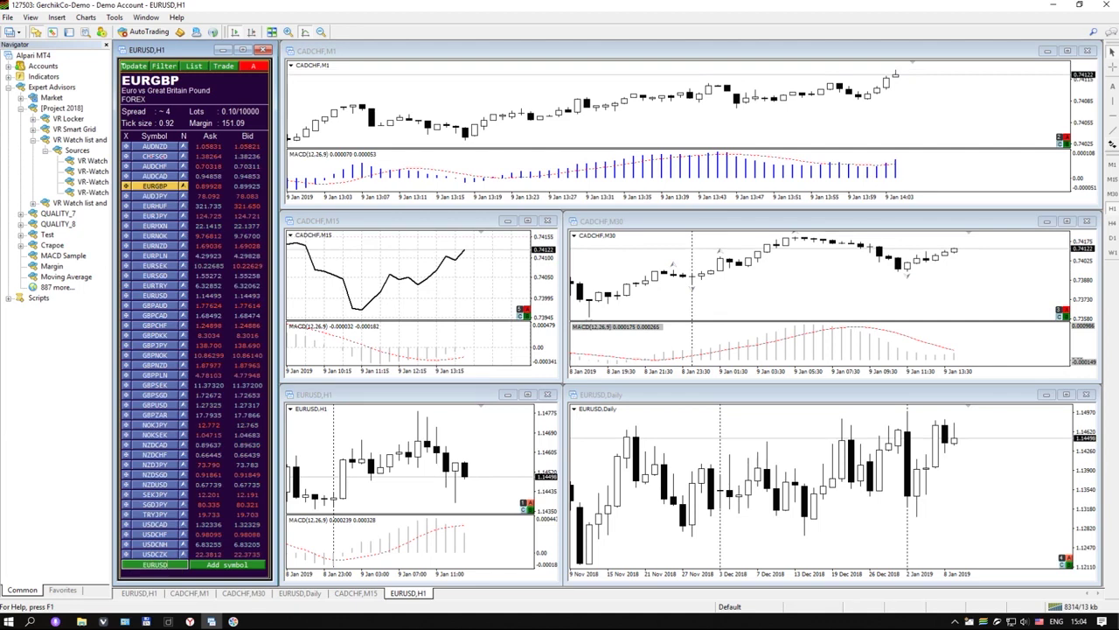
{"action": "type", "text": "USD"}
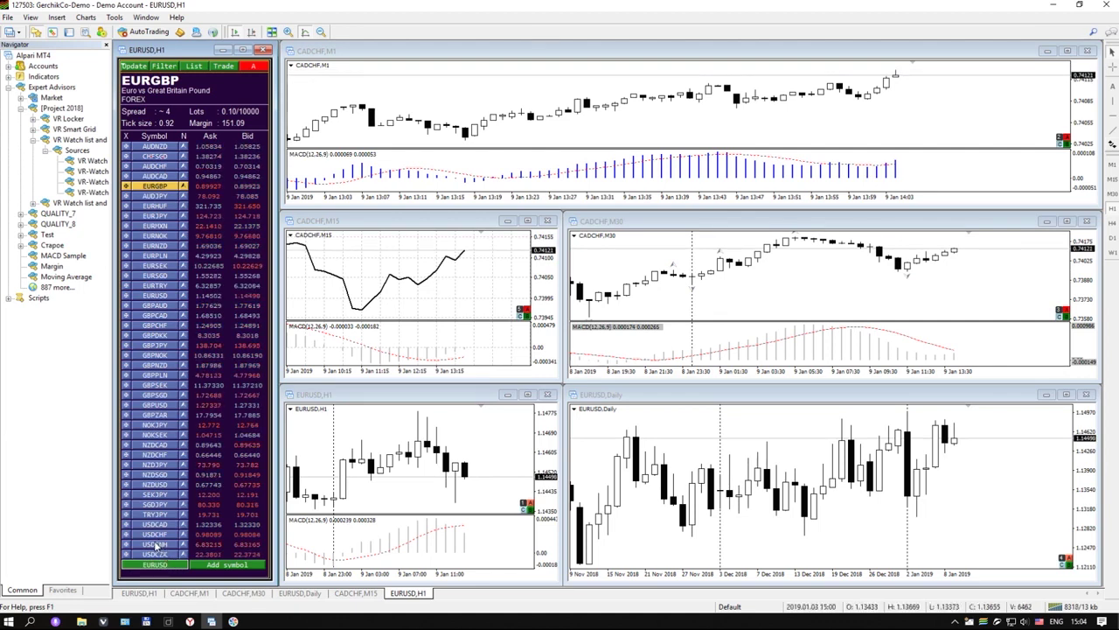
{"action": "left_click", "coordinate": [218, 566]}
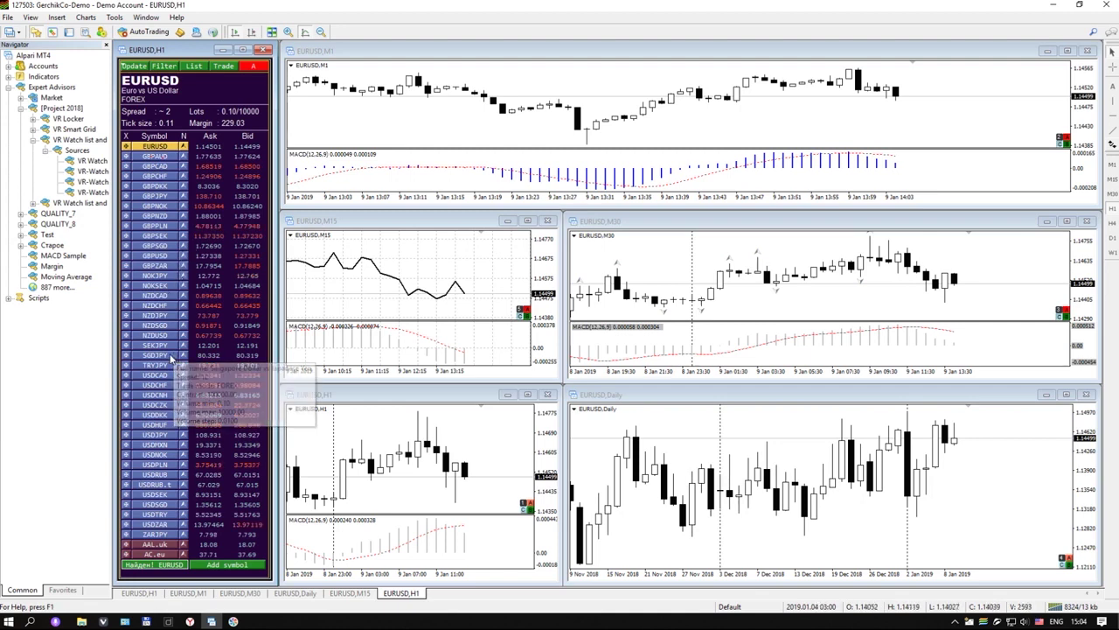
{"action": "mouse_move", "coordinate": [171, 404]}
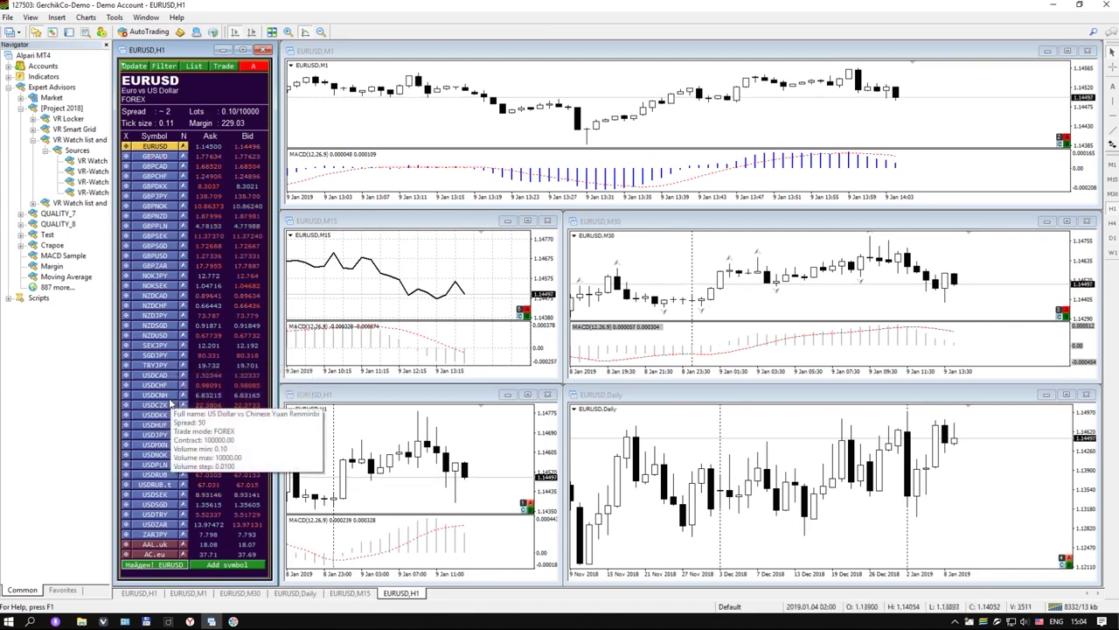
Open the attached expert's properties and edit the Symbol prefix input
{"action": "right_click", "coordinate": [203, 94]}
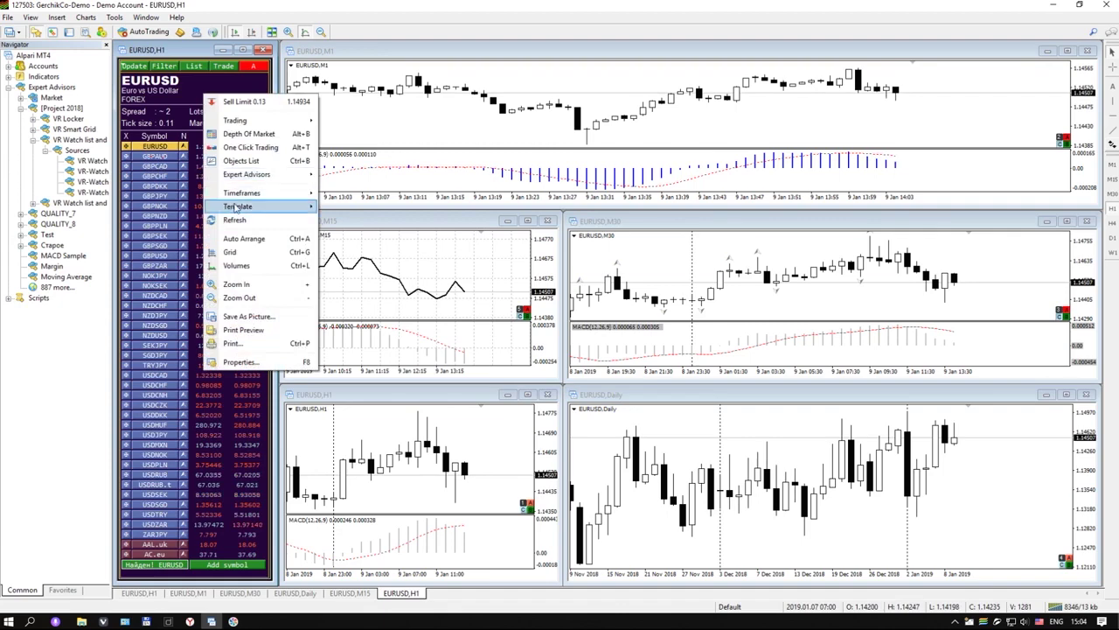
{"action": "mouse_move", "coordinate": [246, 174]}
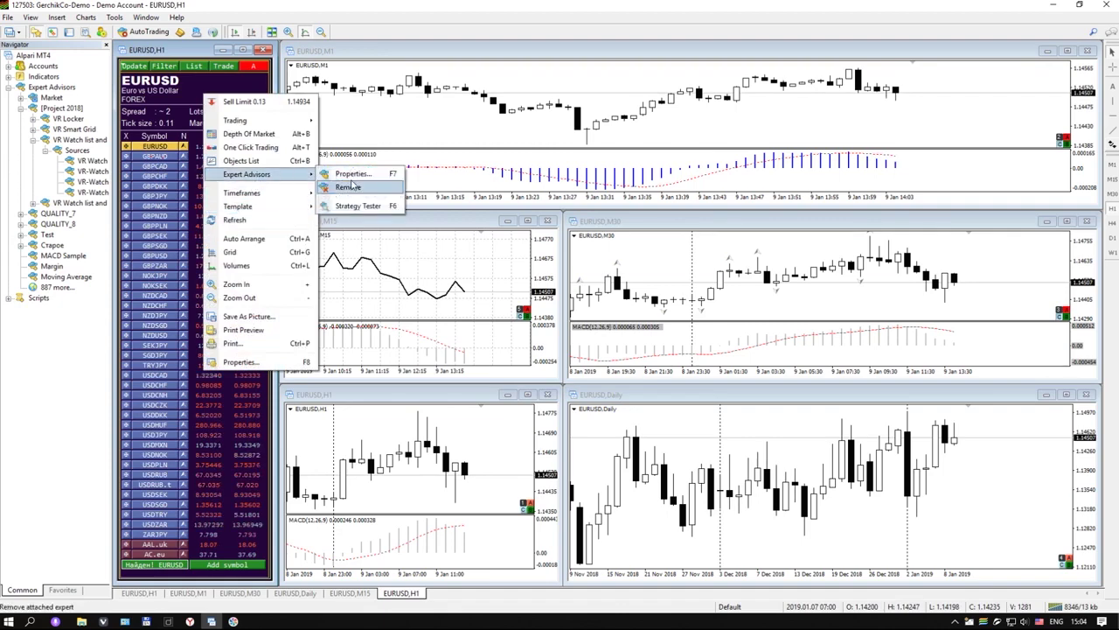
{"action": "left_click", "coordinate": [355, 174]}
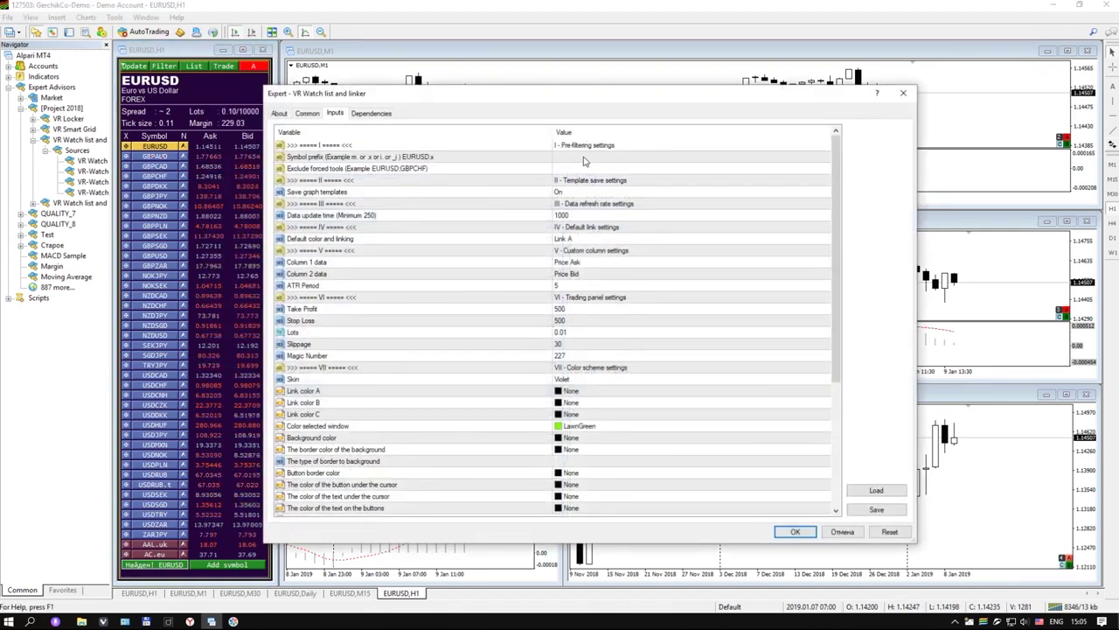
{"action": "double_click", "coordinate": [584, 156]}
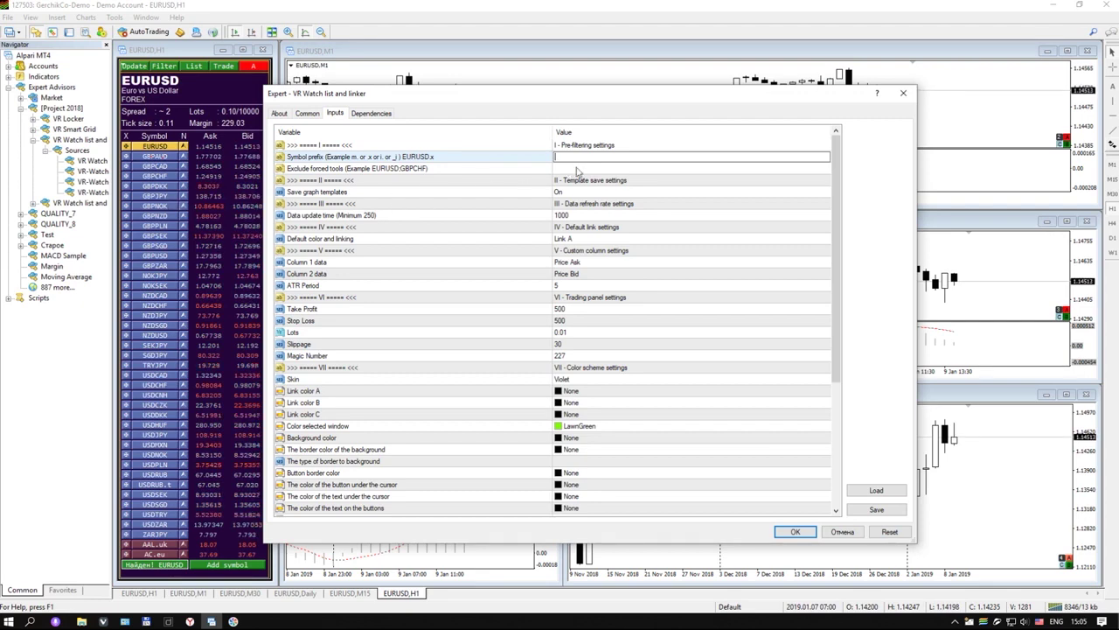
Review Exclude forced tools, keep Save graph templates On, and select Data update time
{"action": "left_click", "coordinate": [583, 169]}
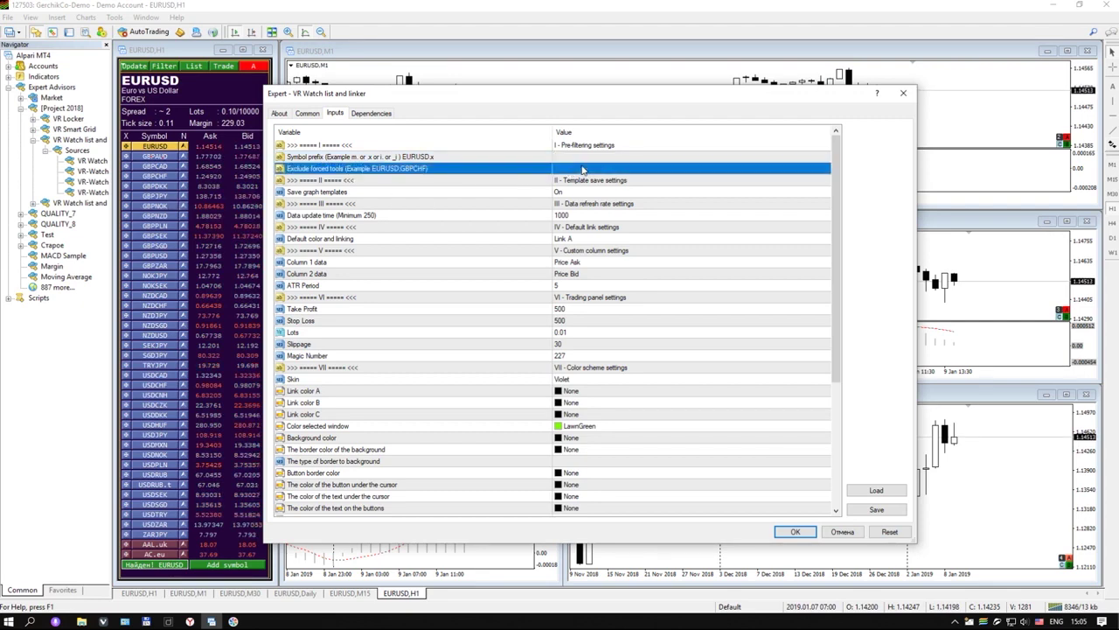
{"action": "left_click", "coordinate": [582, 169]}
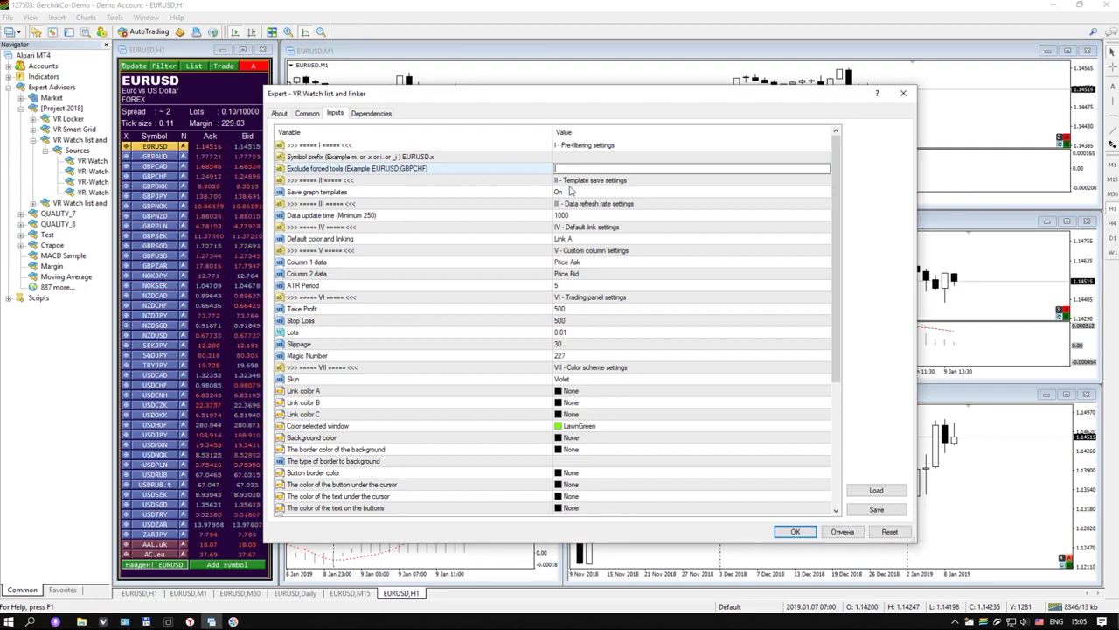
{"action": "left_click", "coordinate": [574, 193]}
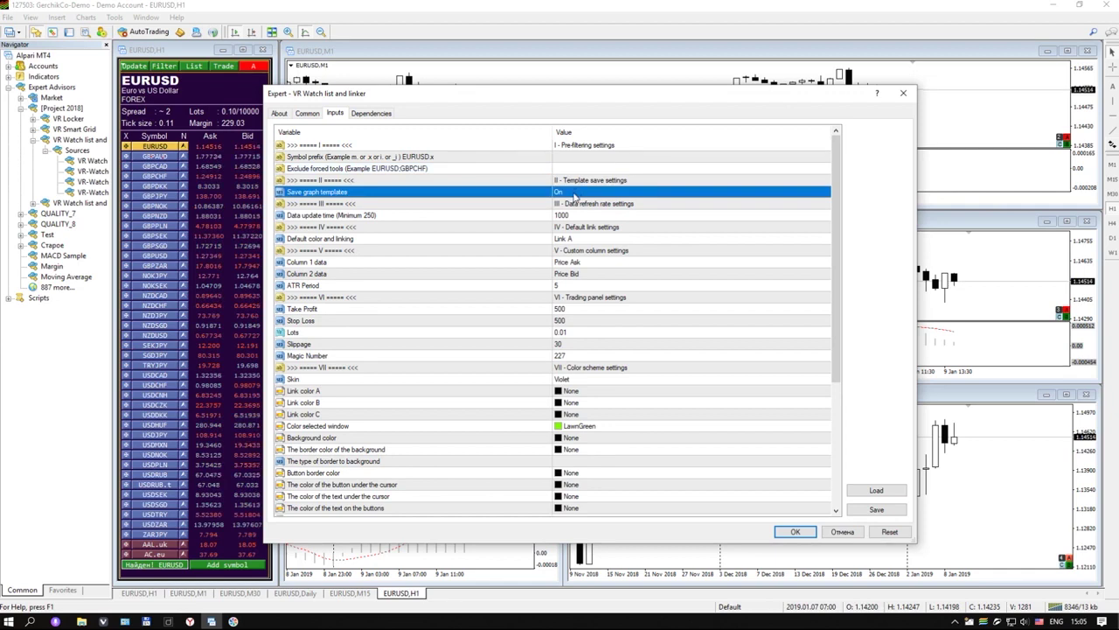
{"action": "left_click", "coordinate": [574, 193]}
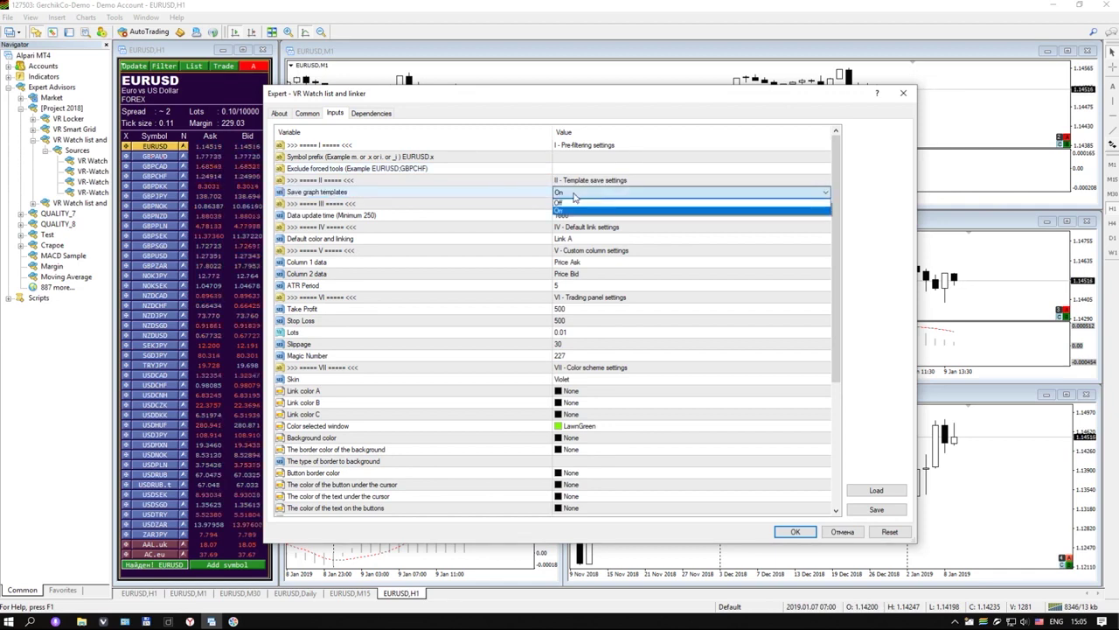
{"action": "left_click", "coordinate": [573, 194]}
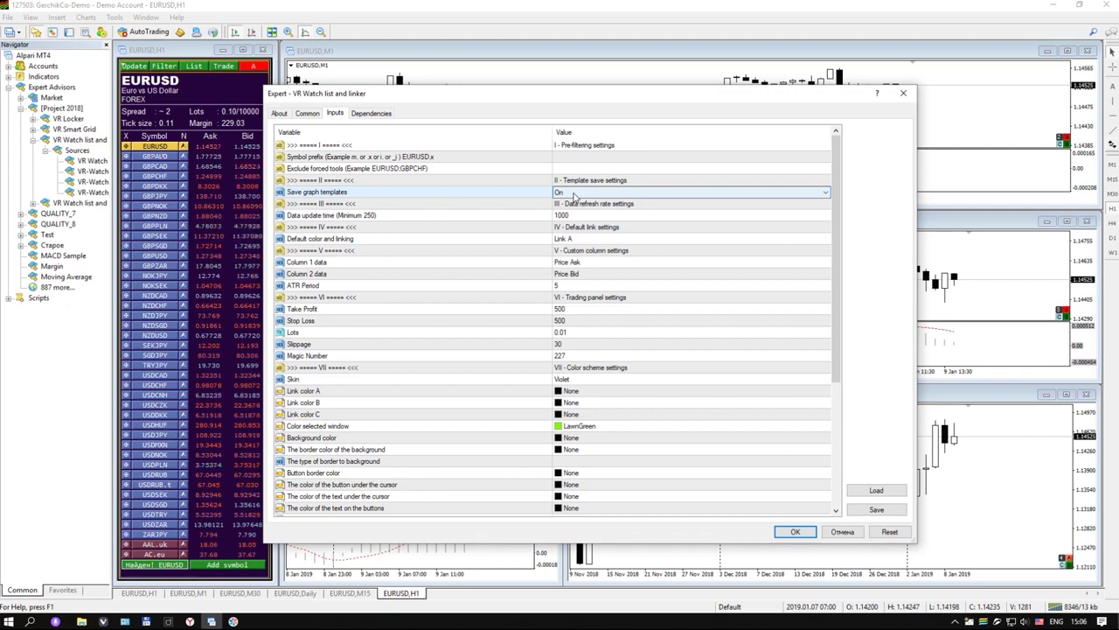
{"action": "left_click", "coordinate": [582, 216]}
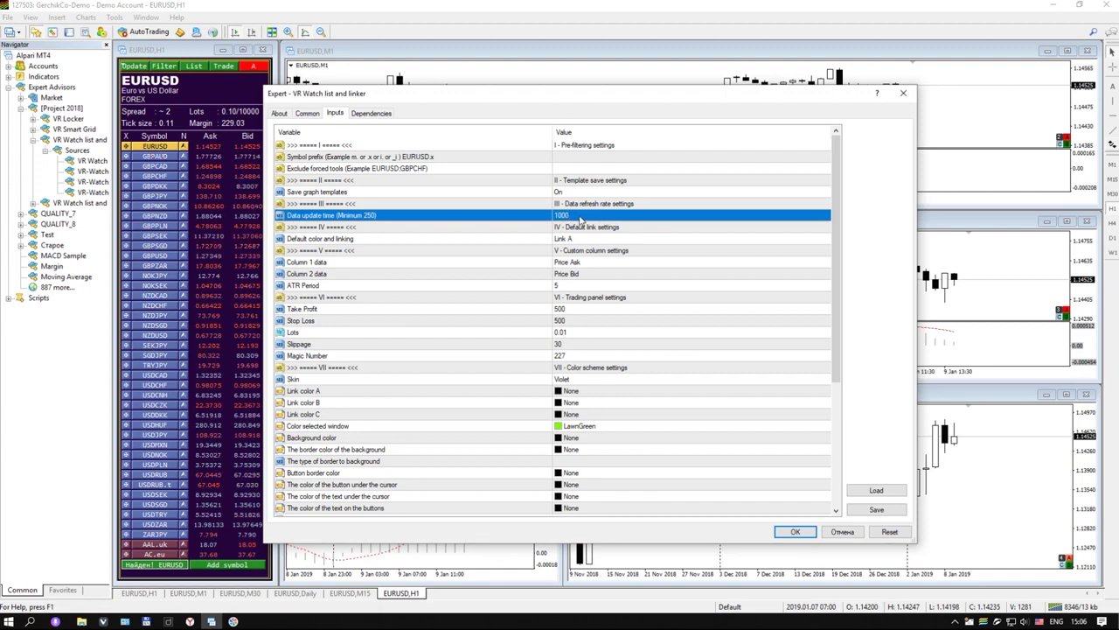
{"action": "double_click", "coordinate": [578, 215]}
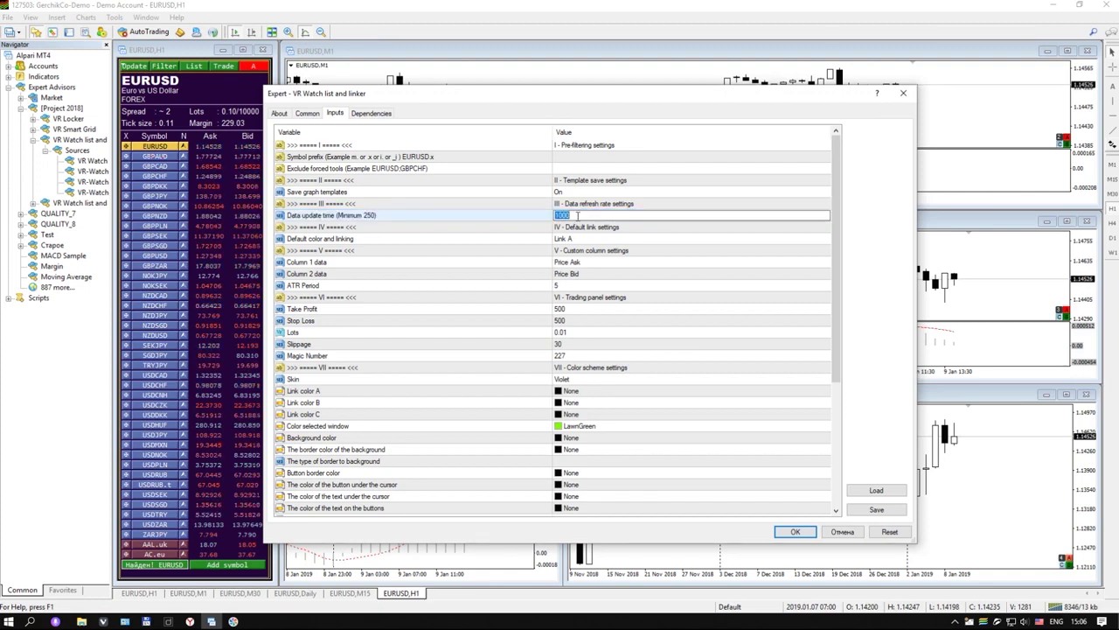
{"action": "left_click", "coordinate": [578, 215]}
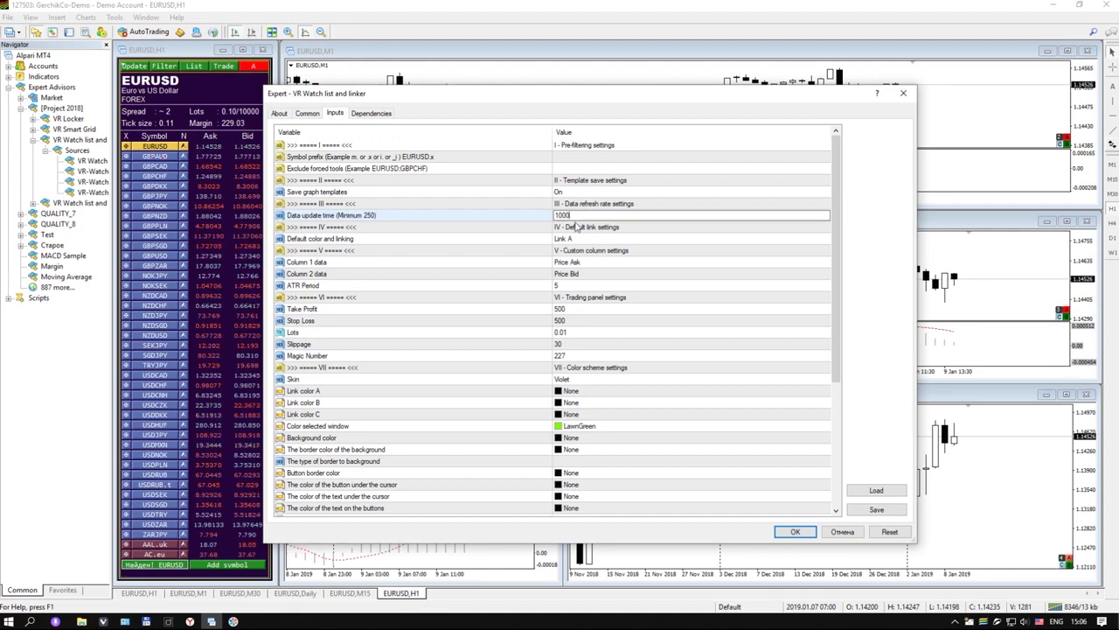
{"action": "left_click", "coordinate": [577, 227]}
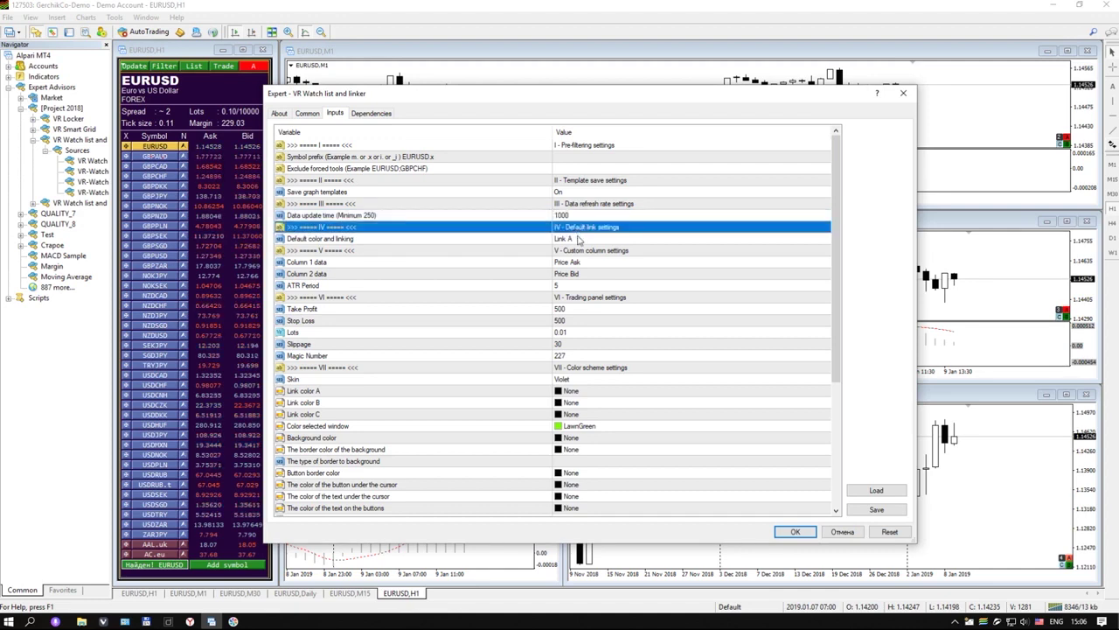
{"action": "left_click", "coordinate": [579, 239]}
{"action": "left_click", "coordinate": [579, 240]}
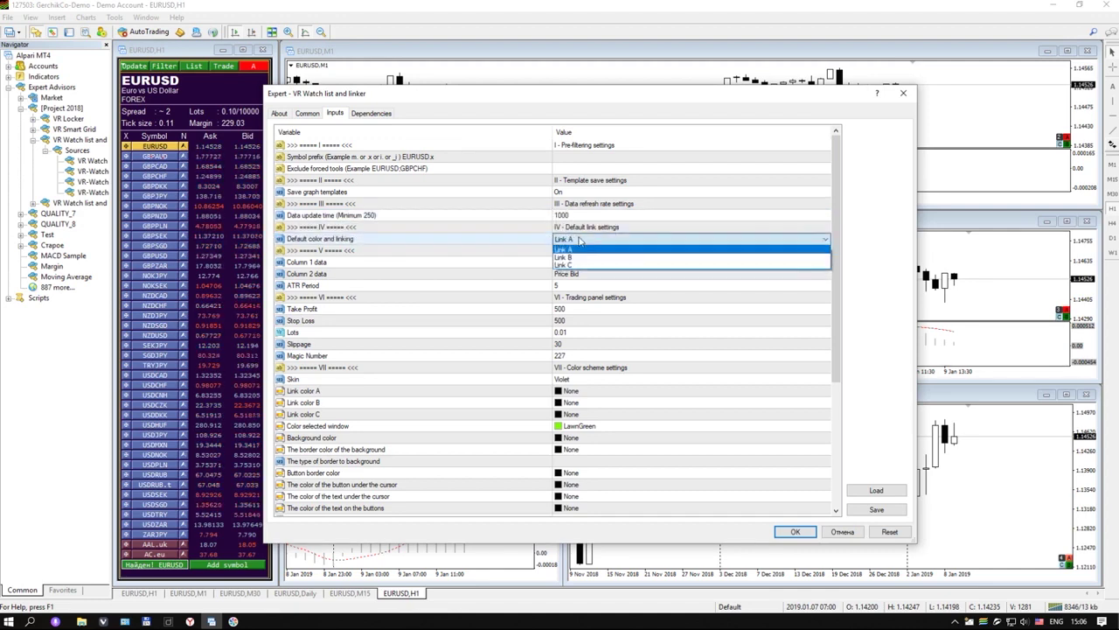
{"action": "left_click", "coordinate": [576, 249]}
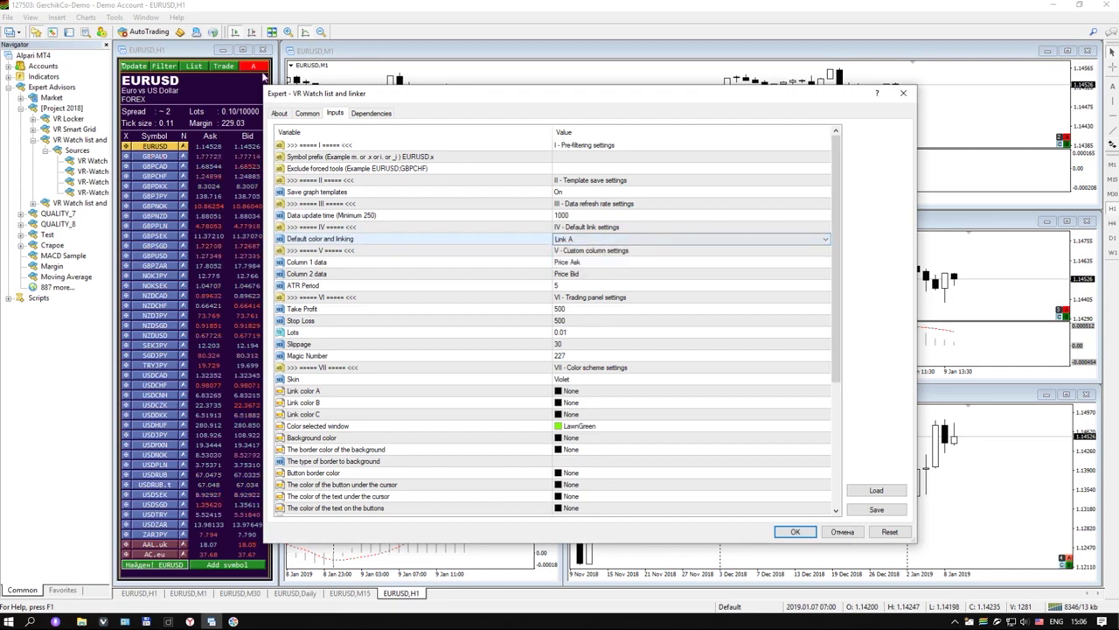
{"action": "left_click", "coordinate": [582, 264]}
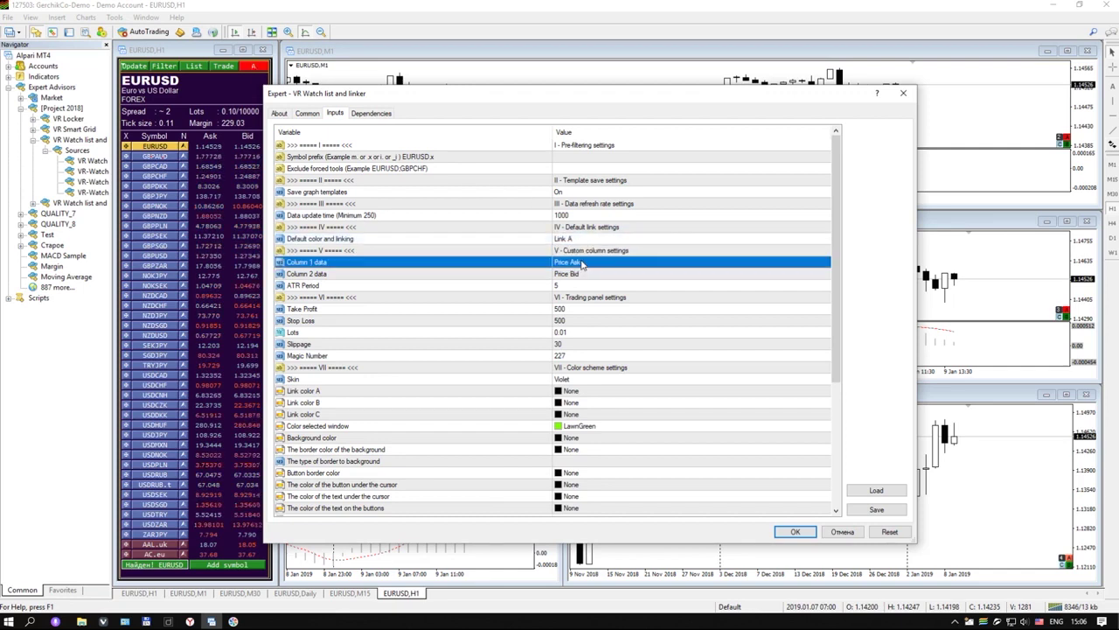
{"action": "left_click", "coordinate": [581, 264]}
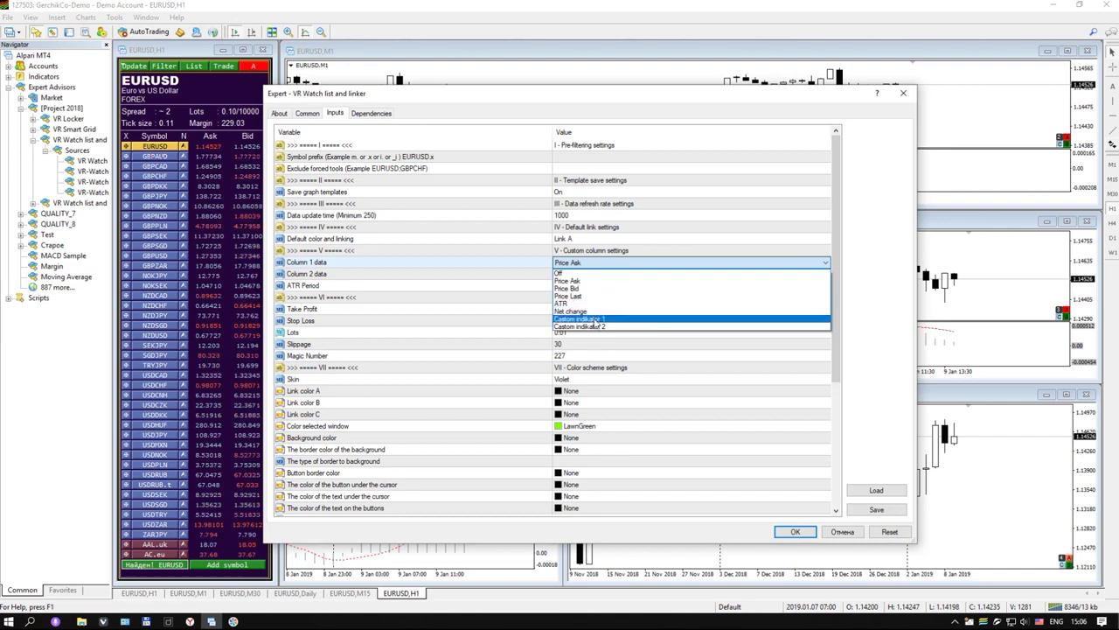
{"action": "left_click", "coordinate": [601, 264]}
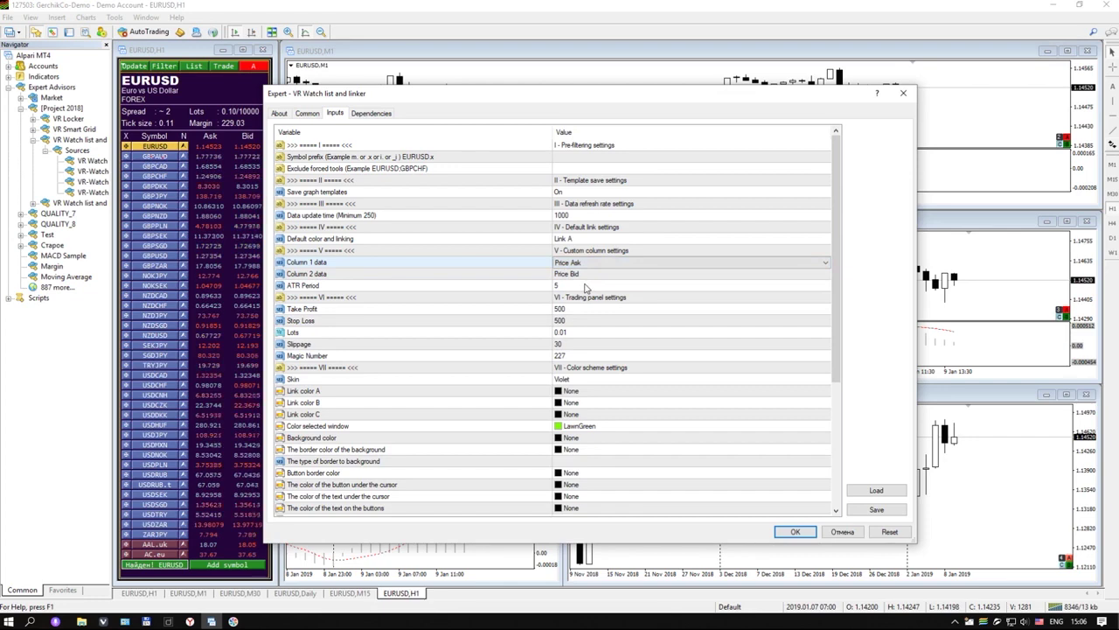
{"action": "left_click", "coordinate": [561, 287]}
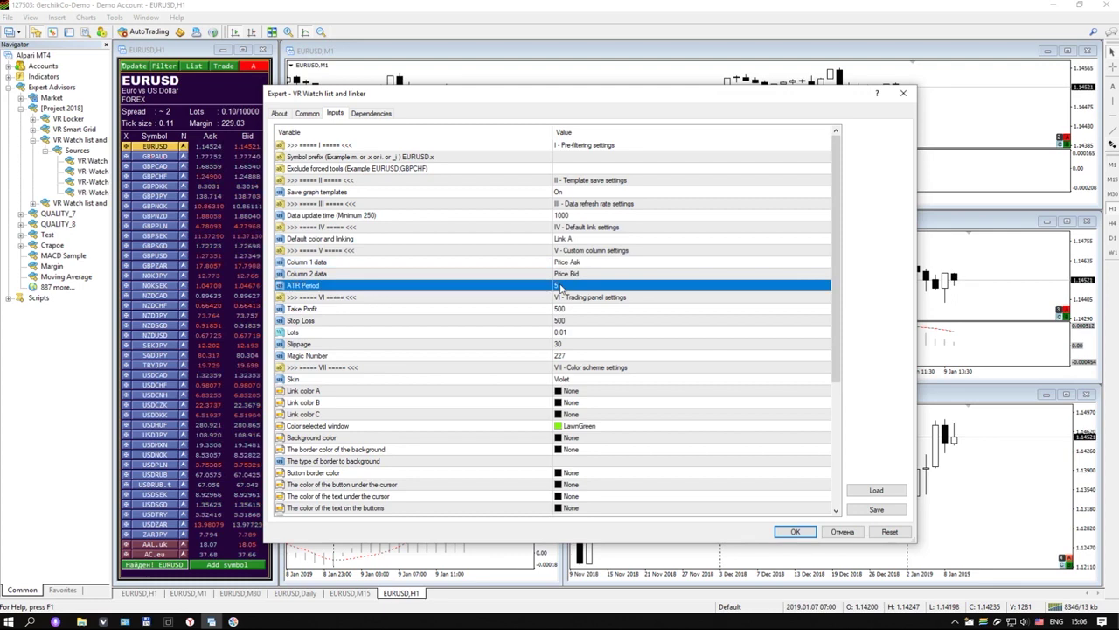
{"action": "left_click", "coordinate": [567, 310]}
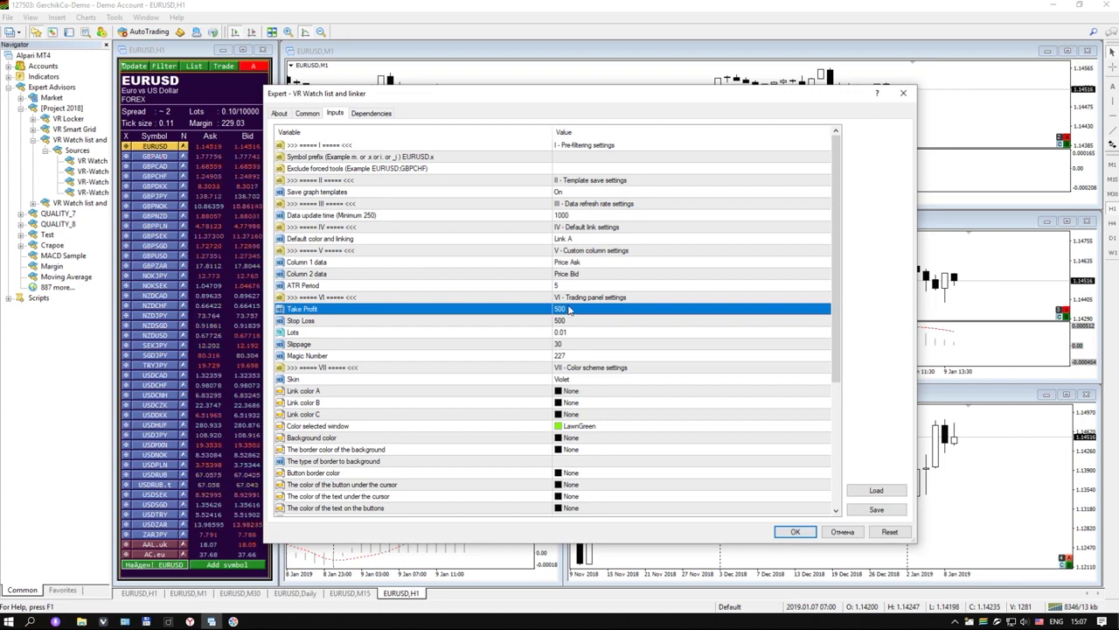
{"action": "left_click", "coordinate": [570, 323]}
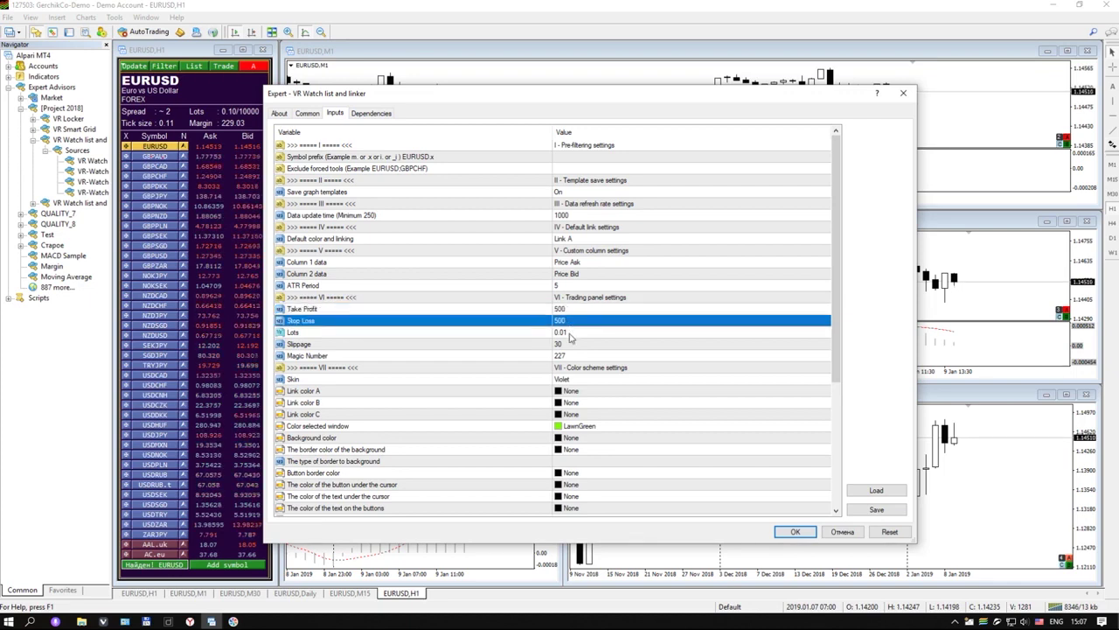
{"action": "left_click", "coordinate": [571, 333]}
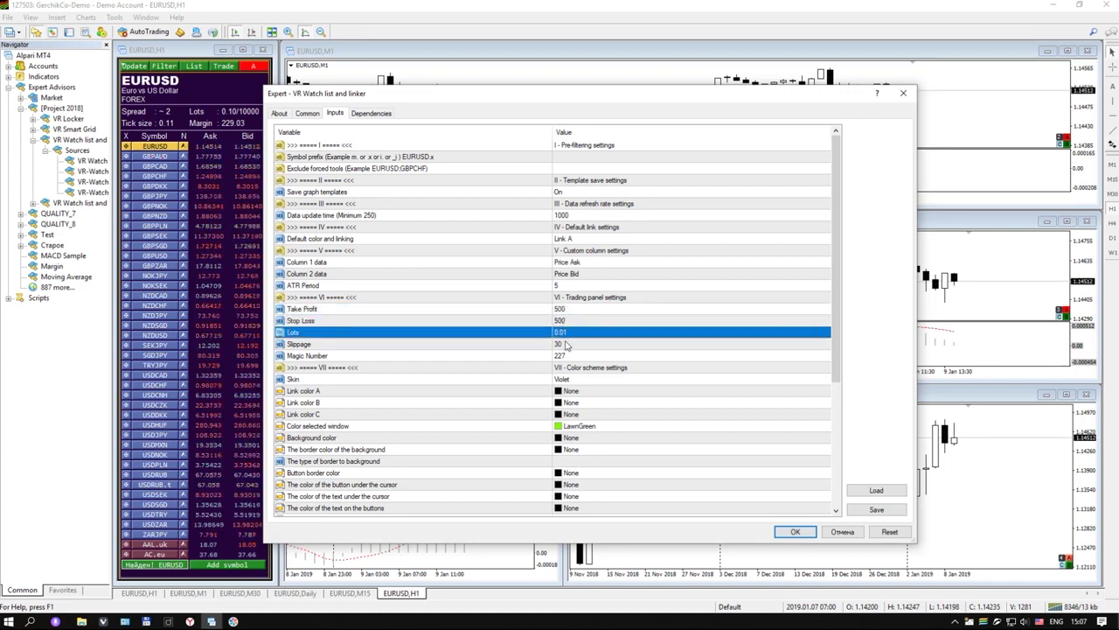
{"action": "left_click", "coordinate": [568, 345]}
{"action": "left_click", "coordinate": [568, 356]}
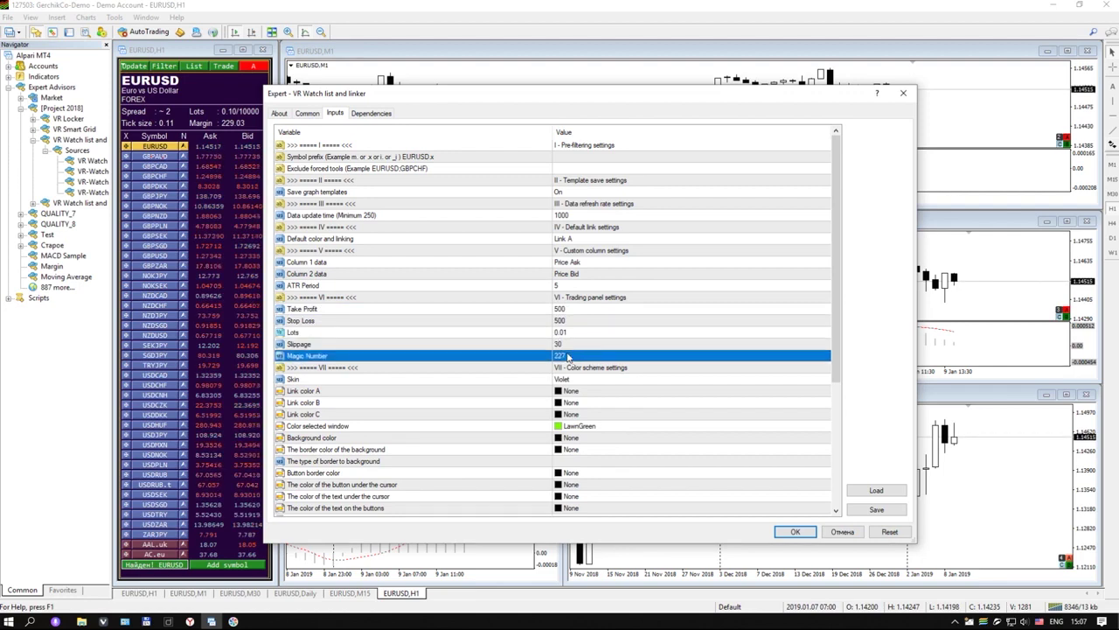
Scroll down to the Skin setting and keep the Violet skin
{"action": "scroll", "coordinate": [564, 355], "scroll_direction": "down", "scroll_amount": 1}
{"action": "scroll", "coordinate": [556, 354], "scroll_direction": "down", "scroll_amount": 2}
{"action": "scroll", "coordinate": [548, 353], "scroll_direction": "down", "scroll_amount": 1}
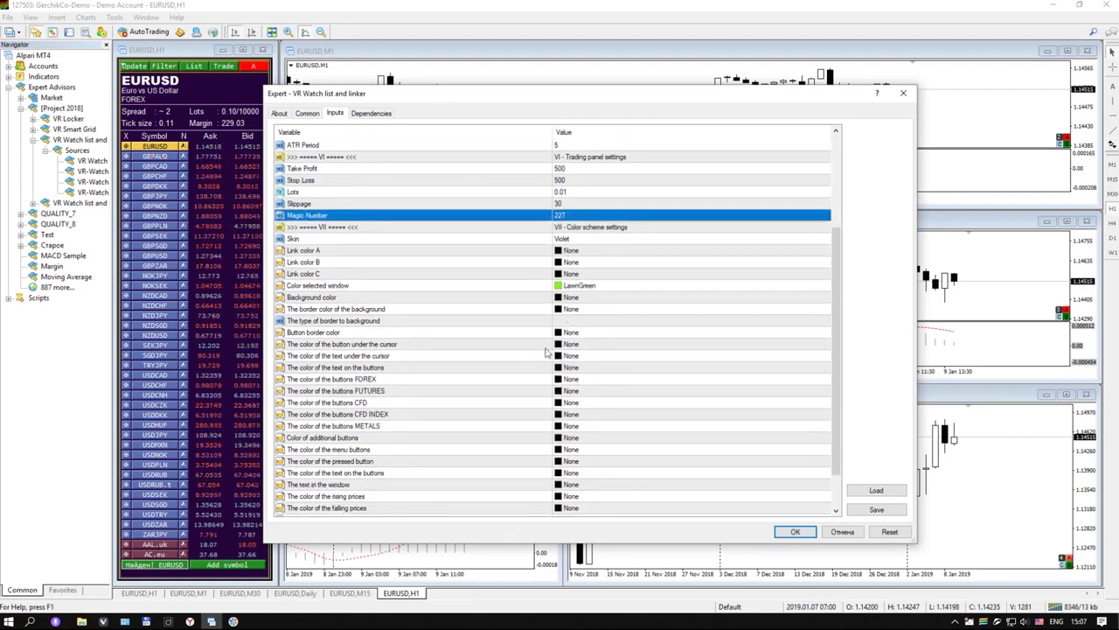
{"action": "left_click", "coordinate": [584, 241]}
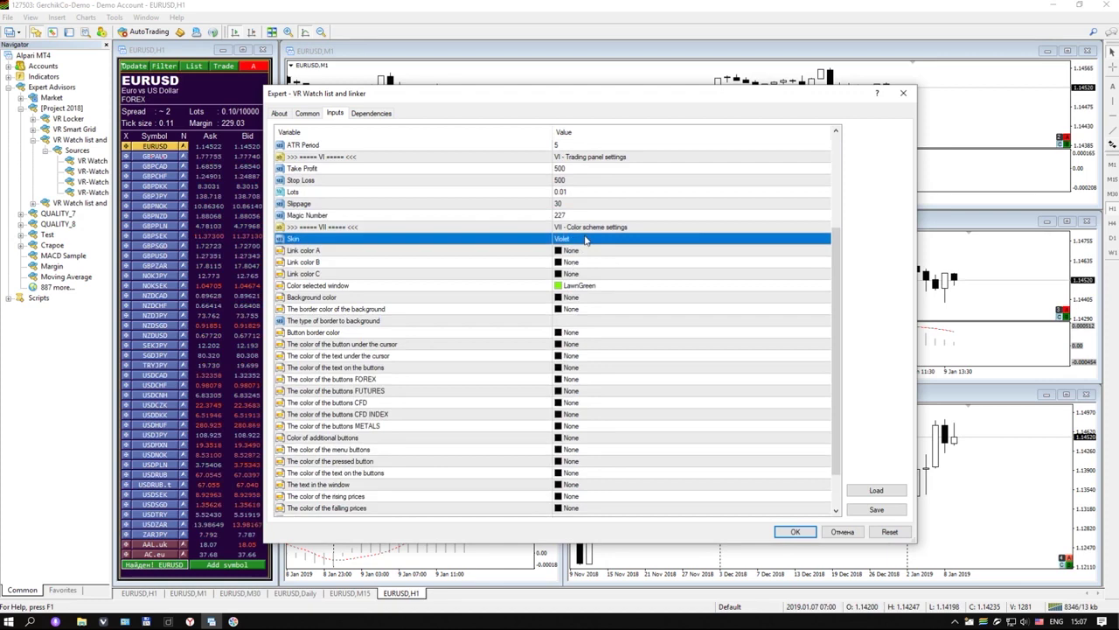
{"action": "left_click", "coordinate": [586, 239]}
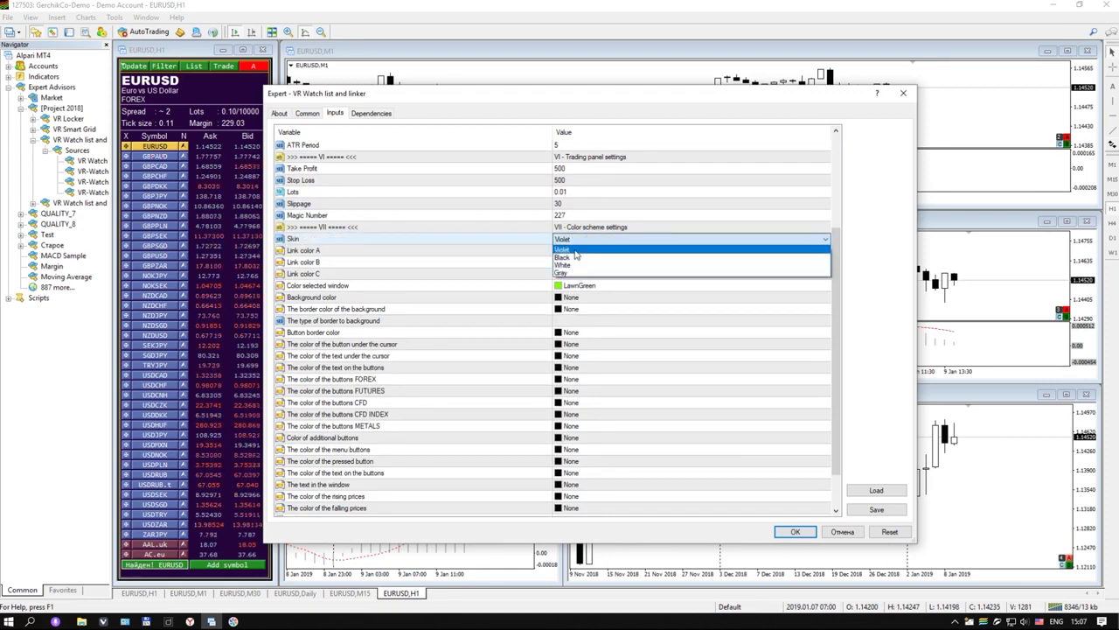
{"action": "left_click", "coordinate": [576, 252]}
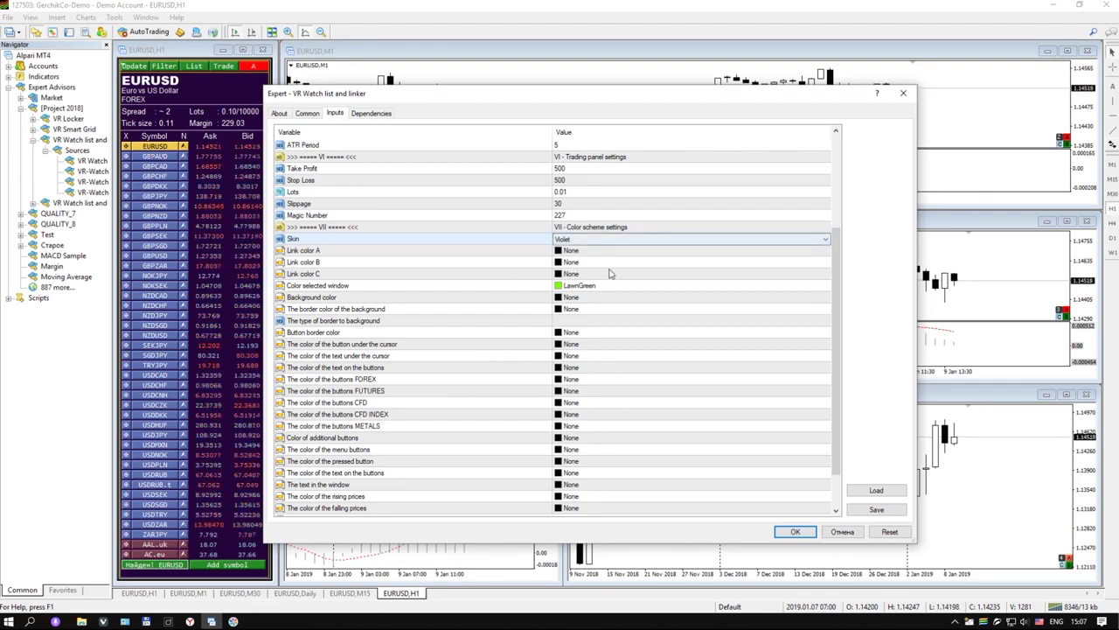
Review the text-under-cursor, button border and FOREX buttons colours, leaving the border colour unchanged
{"action": "left_click", "coordinate": [610, 354]}
{"action": "scroll", "coordinate": [610, 363], "scroll_direction": "down", "scroll_amount": 2}
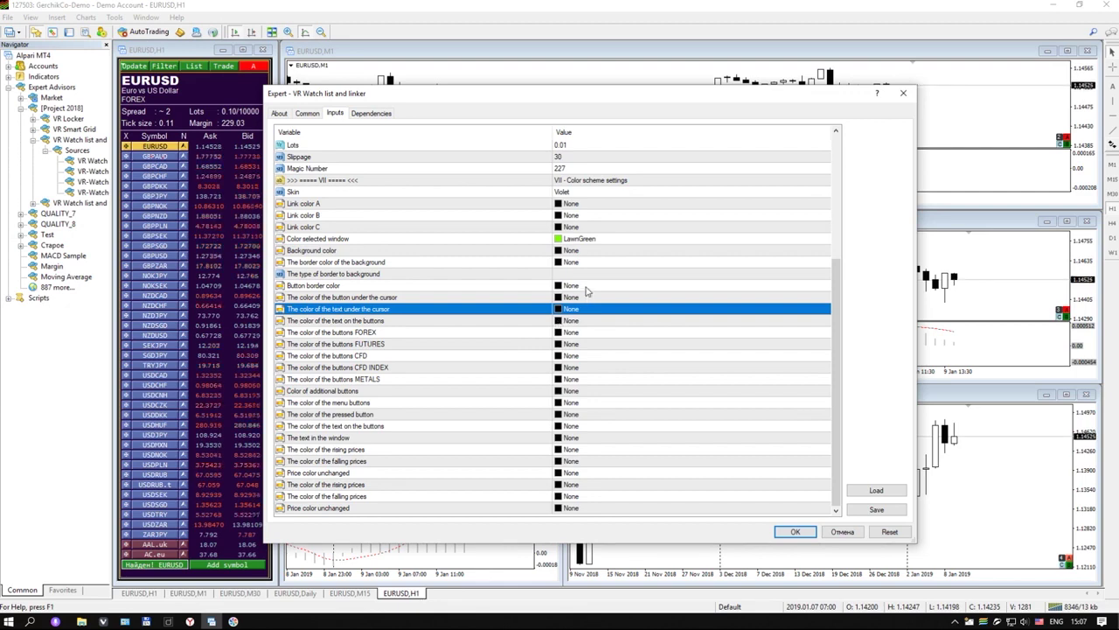
{"action": "double_click", "coordinate": [587, 286]}
{"action": "left_click", "coordinate": [591, 308]}
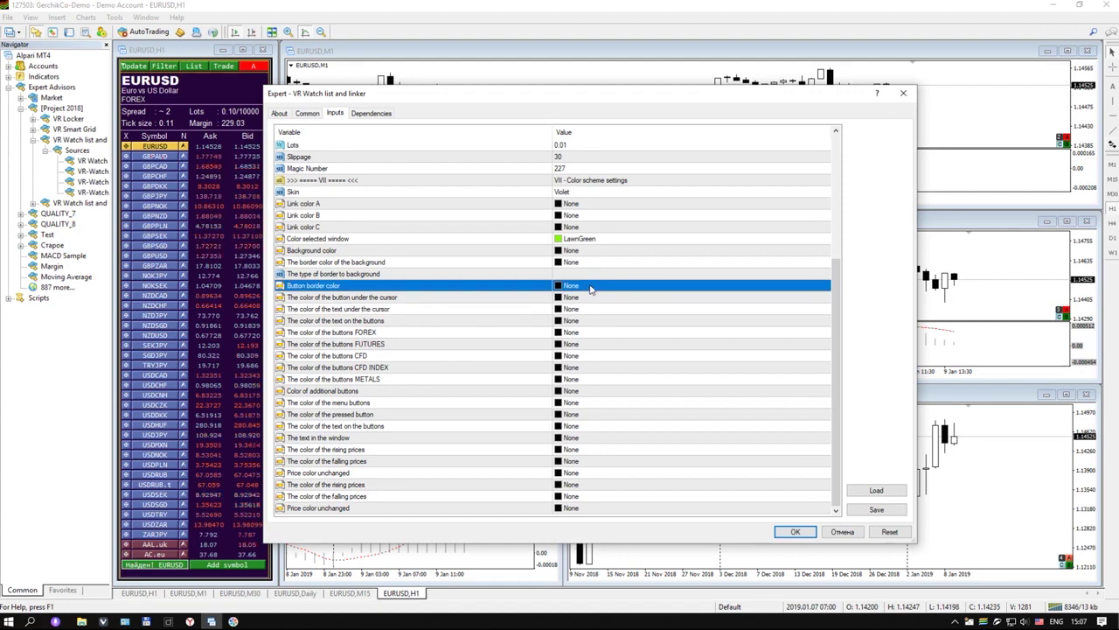
{"action": "left_click", "coordinate": [588, 333]}
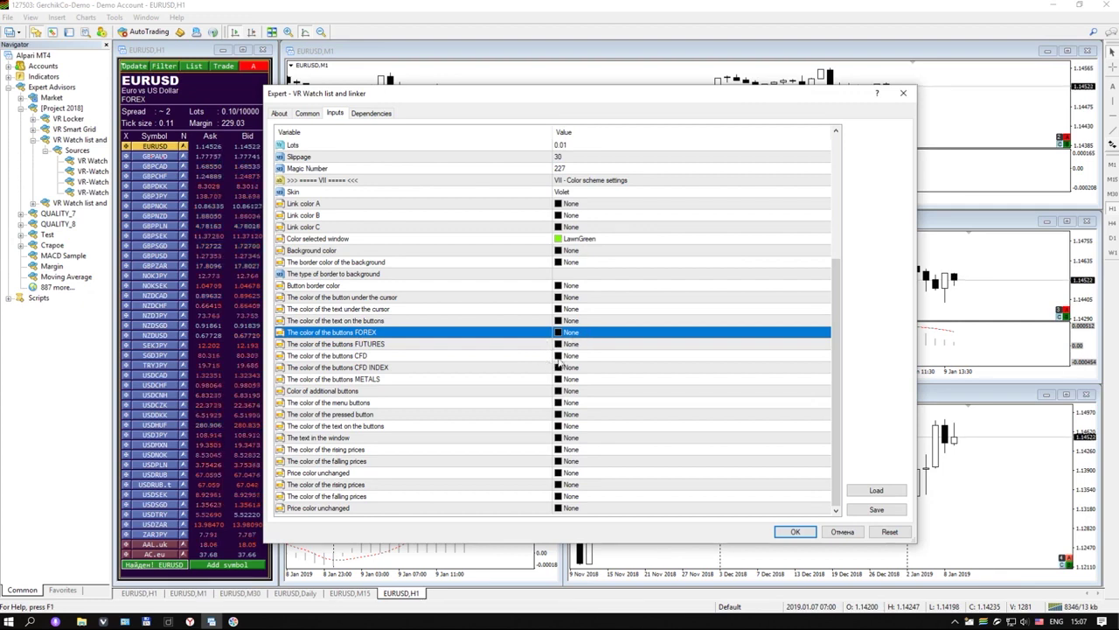
Review the Link color A, Link color C and selected-window colour settings
{"action": "scroll", "coordinate": [561, 359], "scroll_direction": "up", "scroll_amount": 1}
{"action": "scroll", "coordinate": [551, 350], "scroll_direction": "up", "scroll_amount": 1}
{"action": "scroll", "coordinate": [542, 342], "scroll_direction": "up", "scroll_amount": 1}
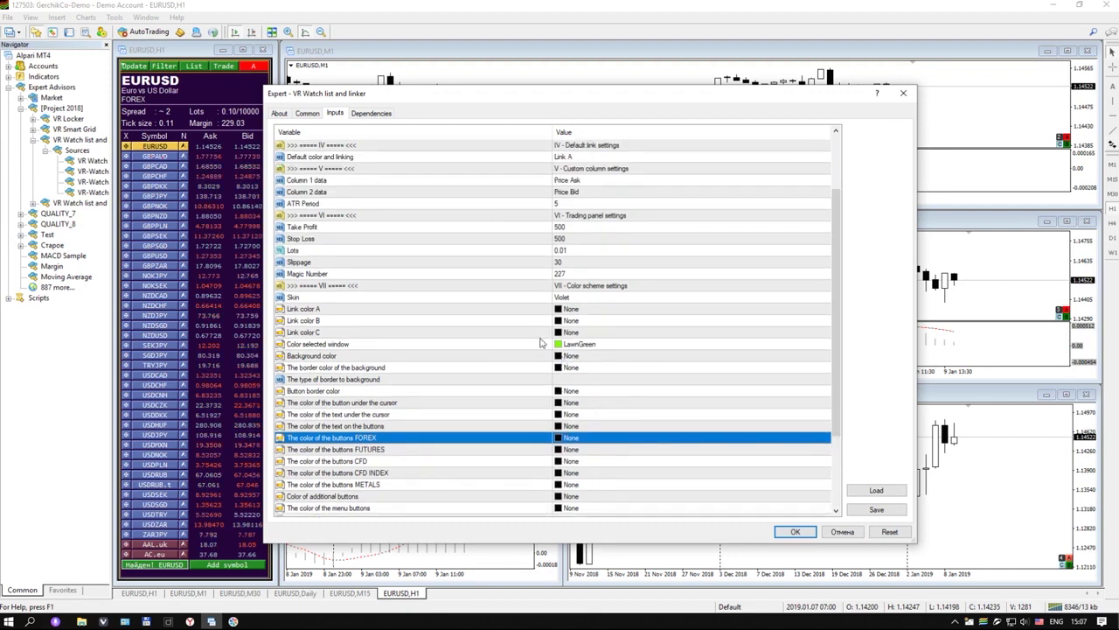
{"action": "left_click", "coordinate": [573, 309]}
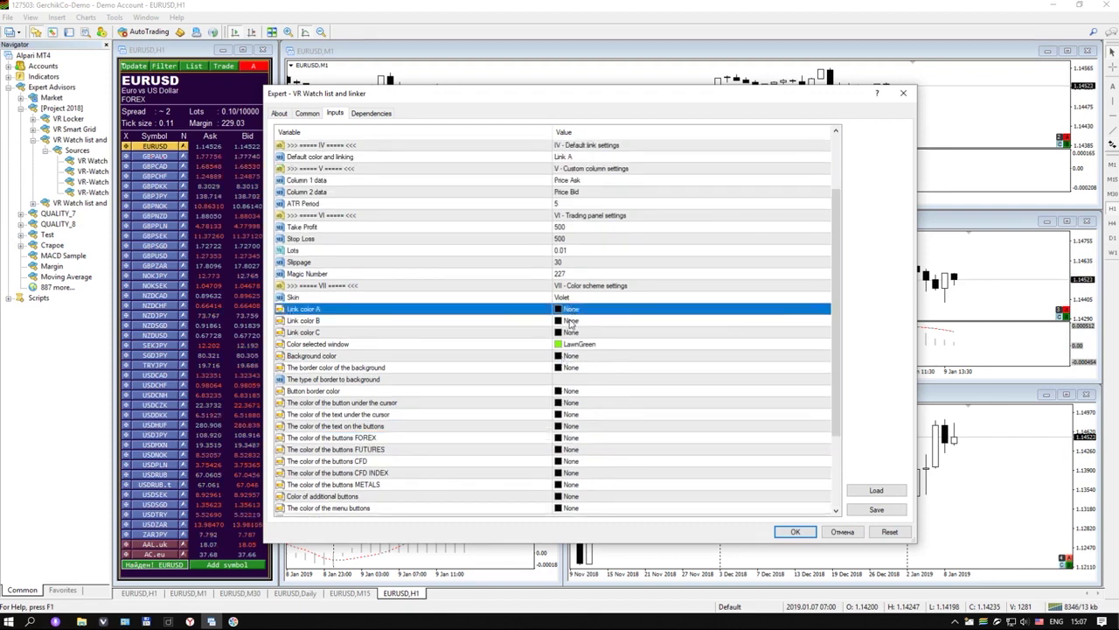
{"action": "left_click", "coordinate": [575, 332]}
{"action": "left_click", "coordinate": [580, 347]}
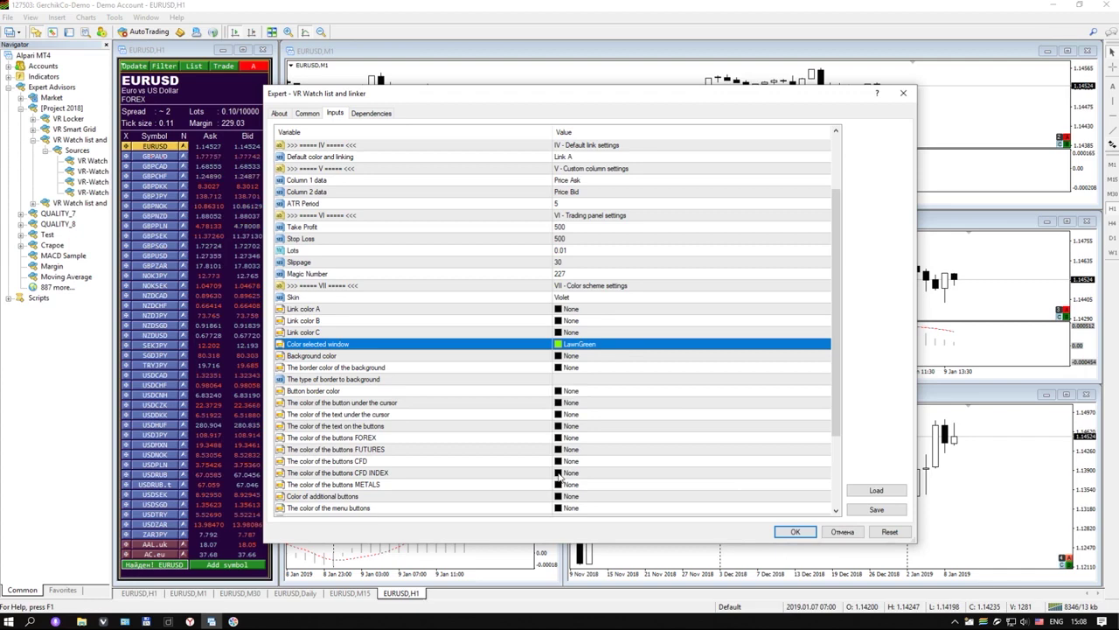
Close the expert settings with OK and remove the expert from the EURUSD H1 chart
{"action": "left_click", "coordinate": [904, 95]}
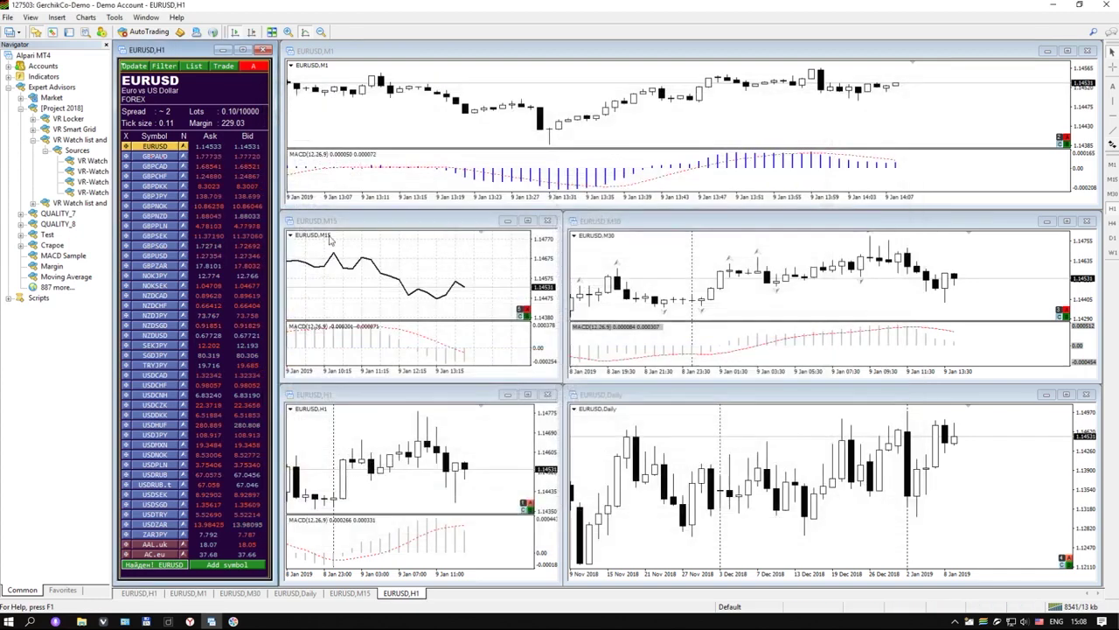
{"action": "right_click", "coordinate": [225, 210]}
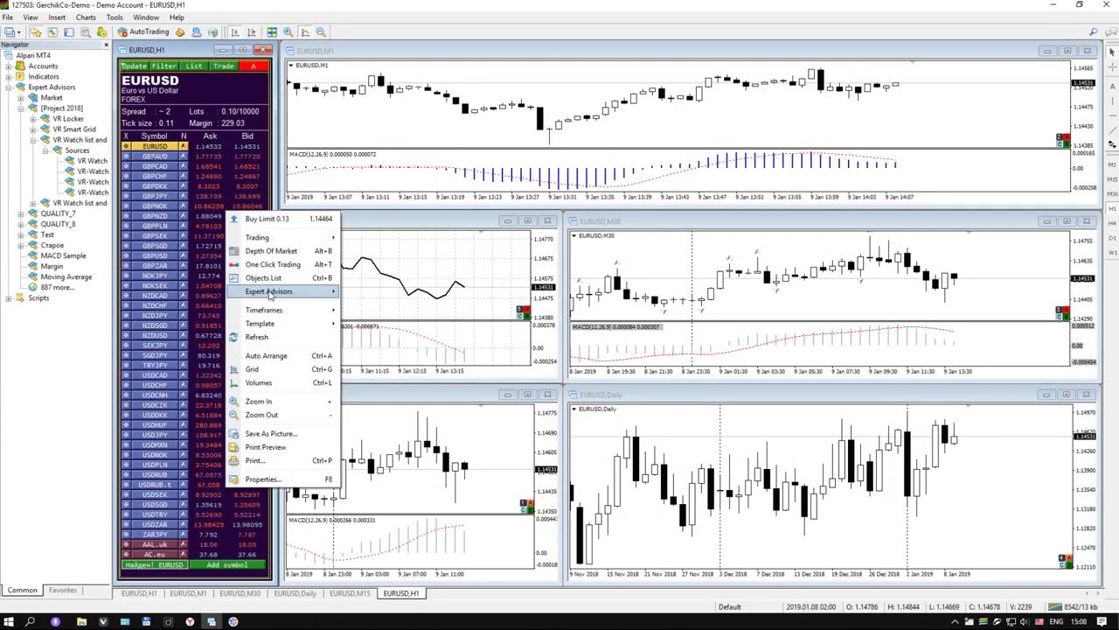
{"action": "mouse_move", "coordinate": [269, 291]}
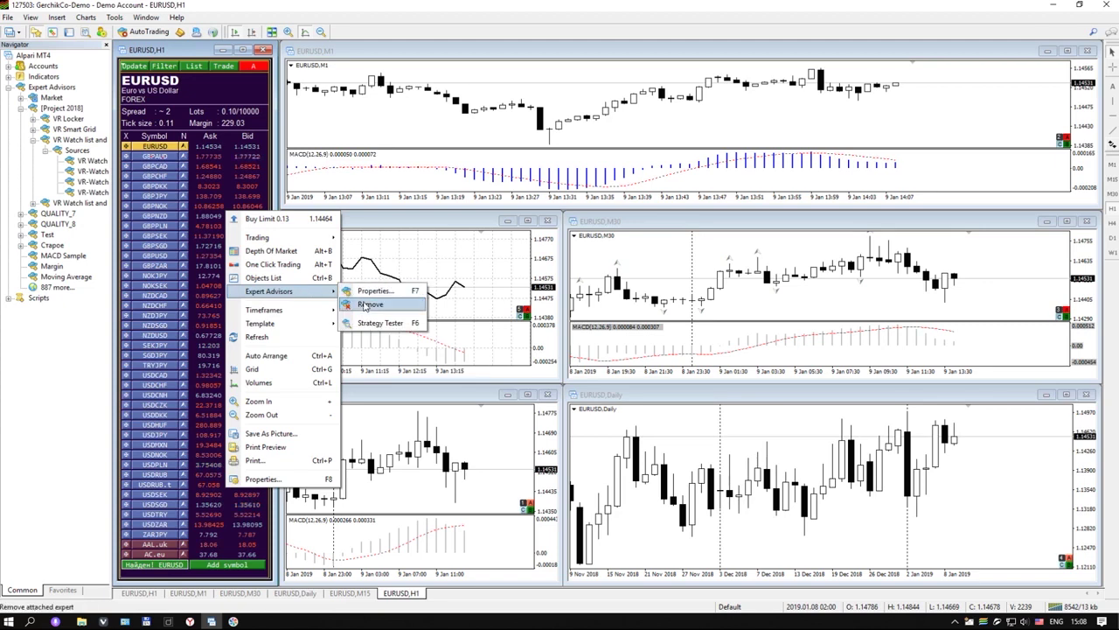
{"action": "left_click", "coordinate": [367, 305]}
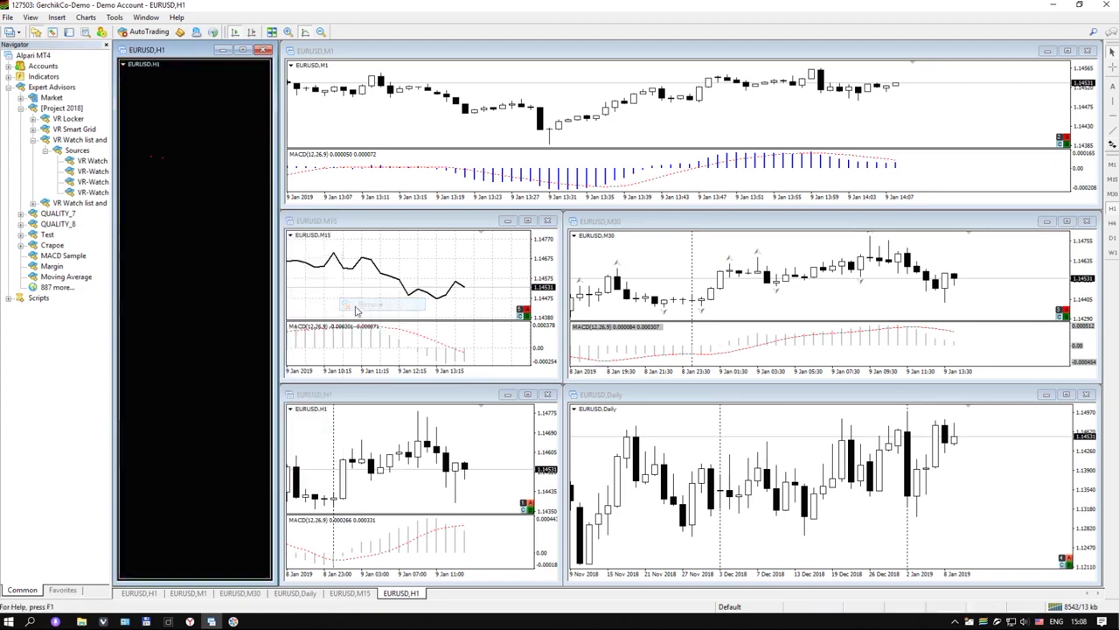
Delete all four objects, including hidden ones, from the chart's Objects List
{"action": "right_click", "coordinate": [218, 287]}
{"action": "left_click", "coordinate": [254, 353]}
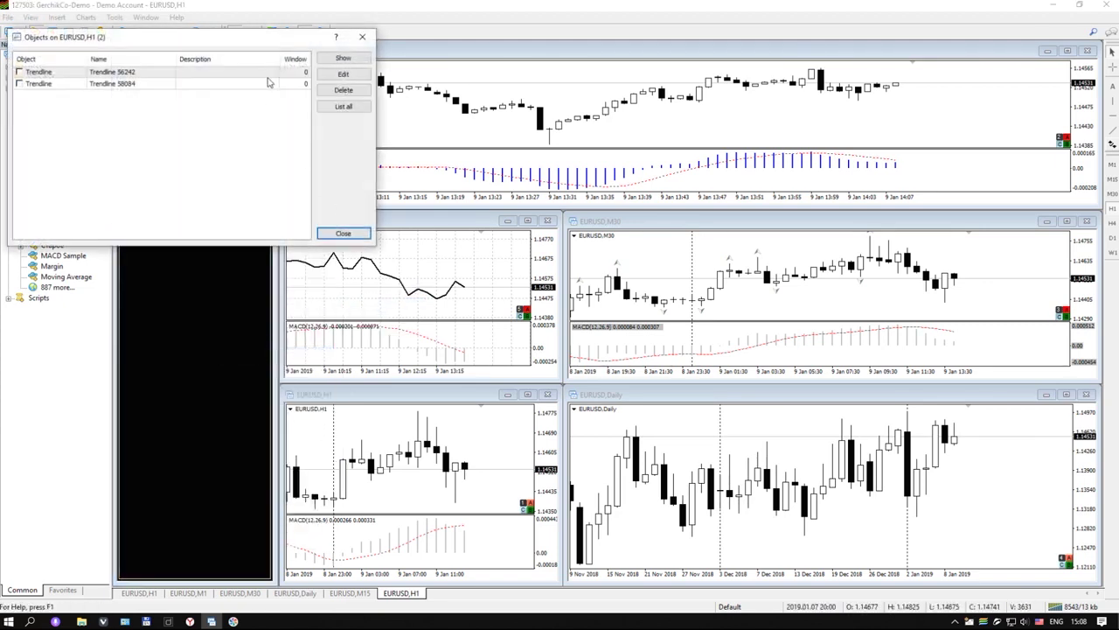
{"action": "left_click", "coordinate": [343, 106]}
{"action": "left_click", "coordinate": [268, 83]}
{"action": "left_click", "coordinate": [267, 108], "text": "shift"}
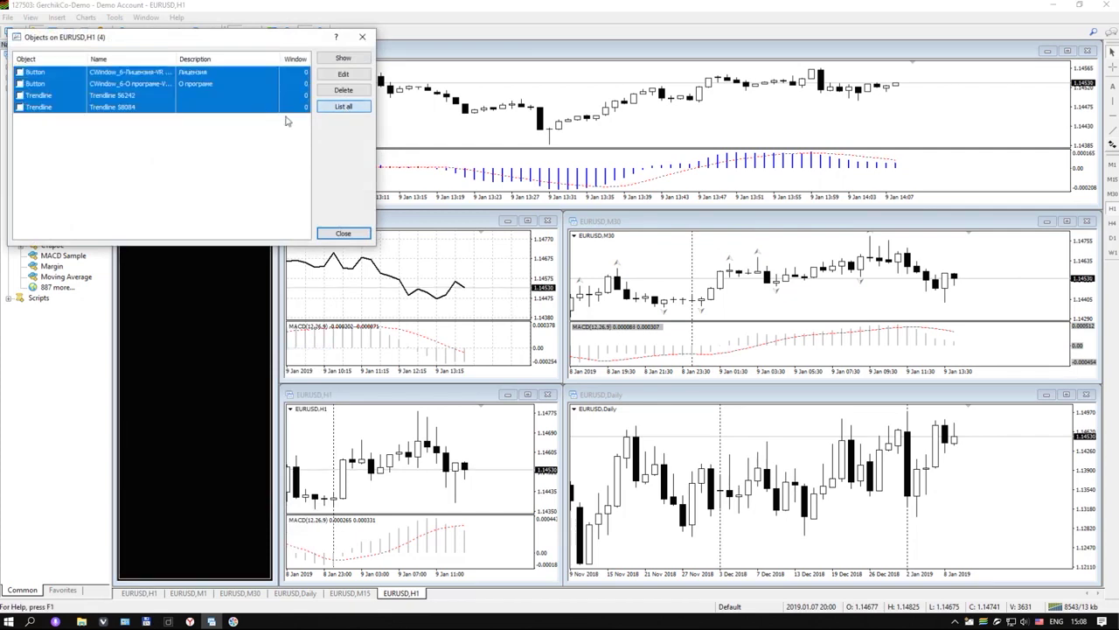
{"action": "left_click", "coordinate": [343, 90]}
{"action": "left_click", "coordinate": [362, 37]}
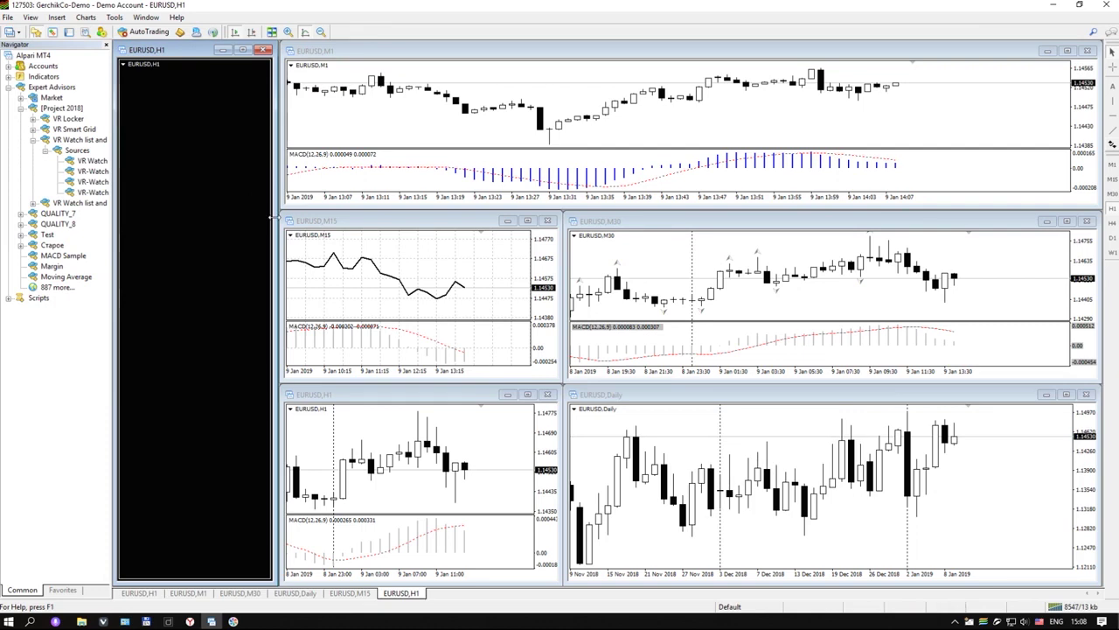
Widen the EURUSD H1 window and attach VR Watch list and linker to it
{"action": "left_click_drag", "start_coordinate": [271, 214], "coordinate": [506, 262]}
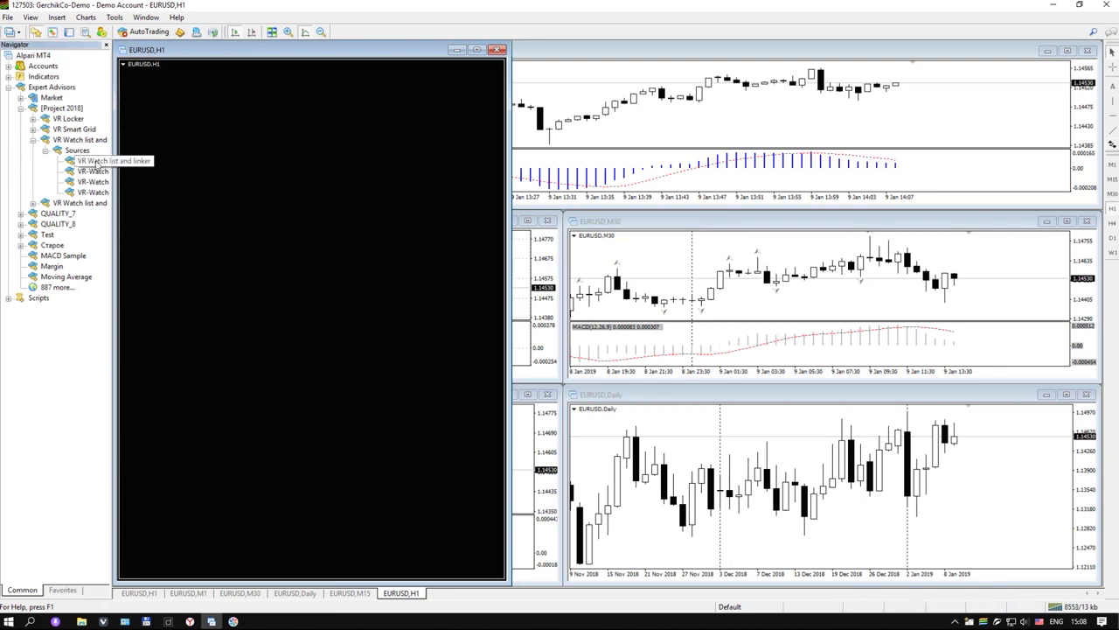
{"action": "left_click_drag", "start_coordinate": [89, 165], "coordinate": [296, 193]}
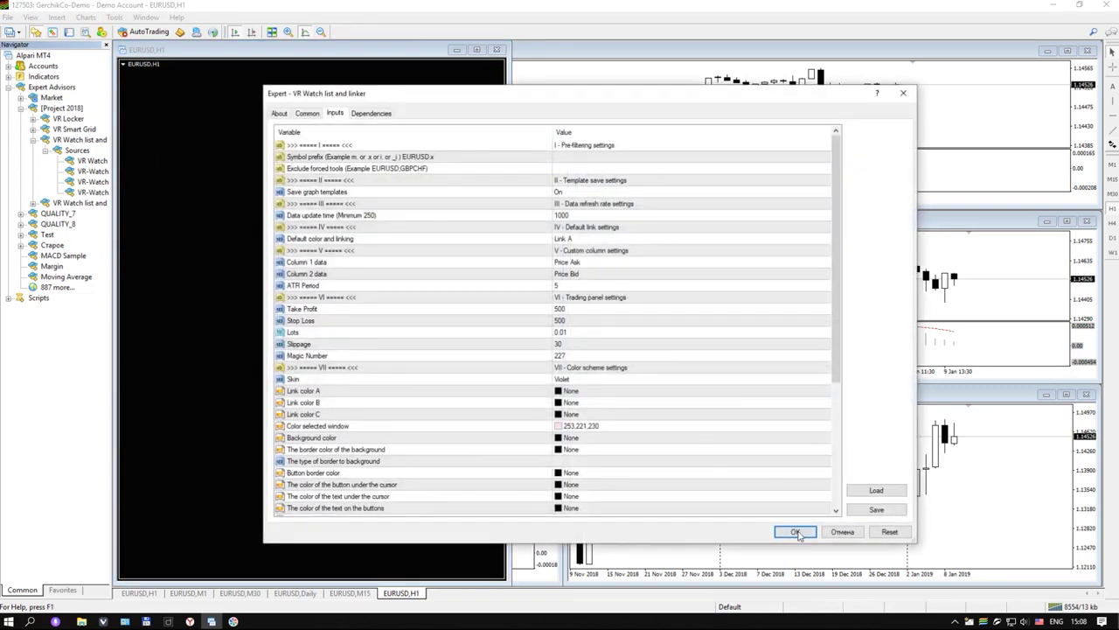
{"action": "left_click", "coordinate": [795, 531]}
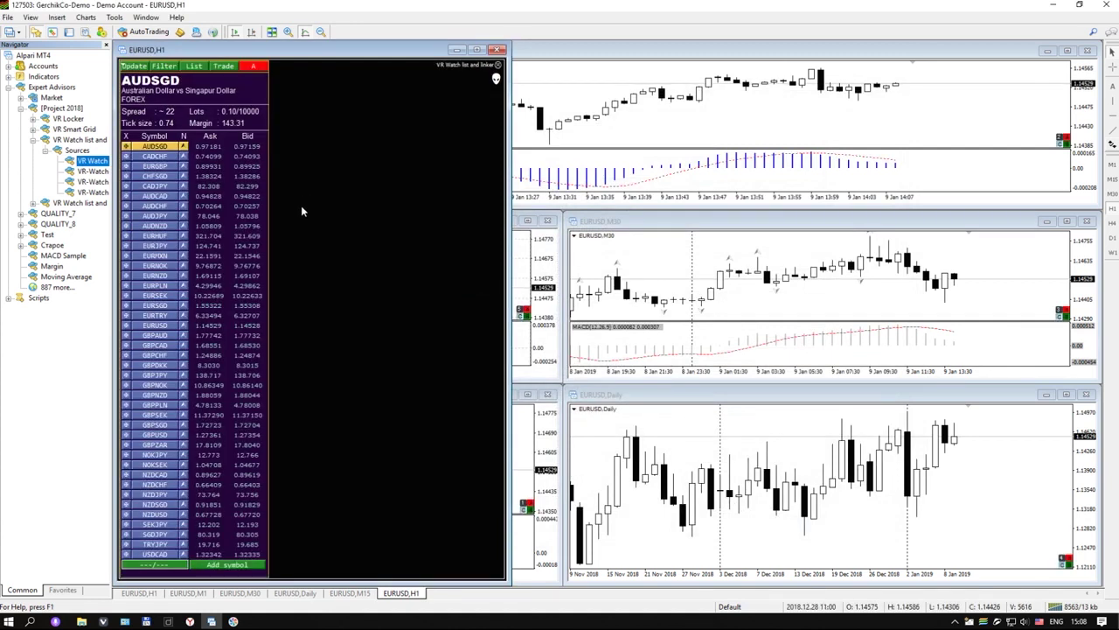
Narrow the EURUSD H1 window and switch linked charts through CADCHF, EURGBP, CHFSGD, CADJPY
{"action": "left_click_drag", "start_coordinate": [507, 231], "coordinate": [278, 230]}
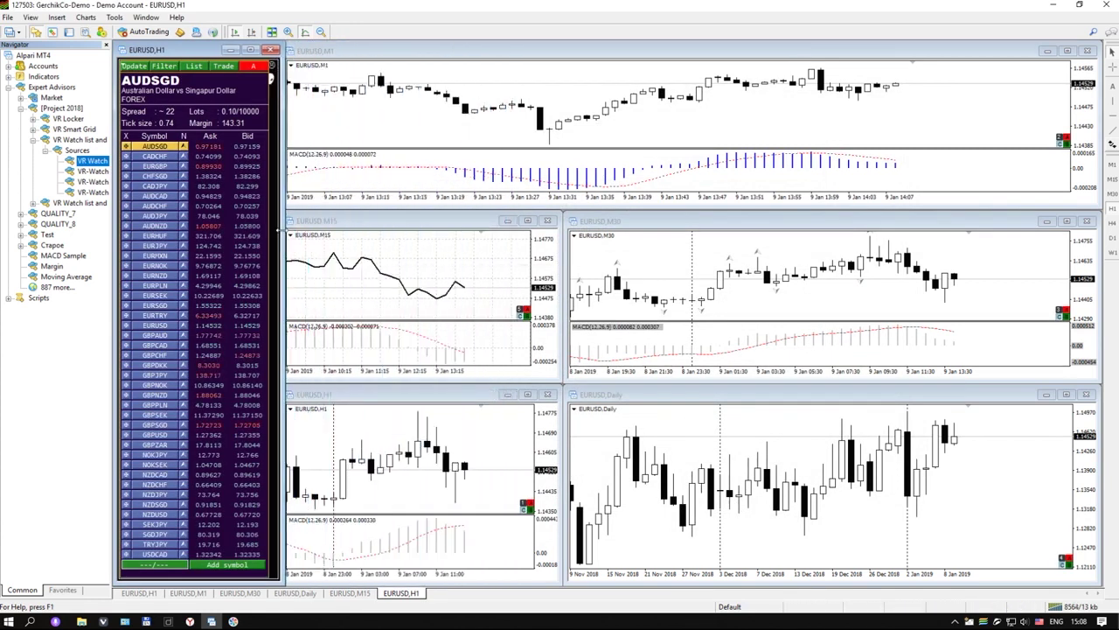
{"action": "left_click", "coordinate": [156, 156]}
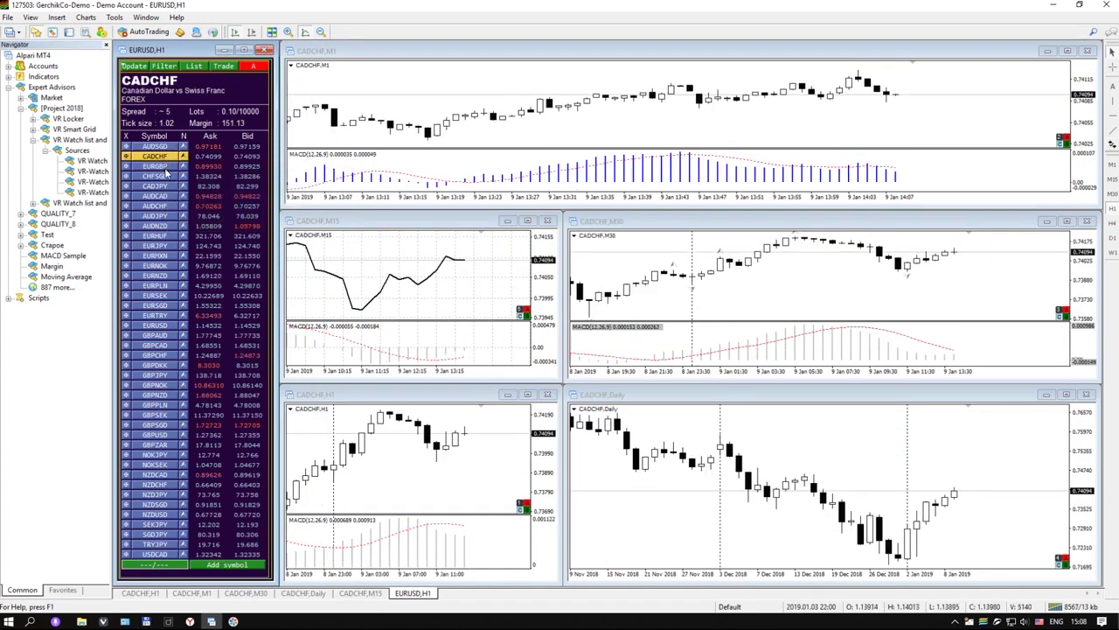
{"action": "left_click", "coordinate": [162, 166]}
{"action": "left_click", "coordinate": [167, 176]}
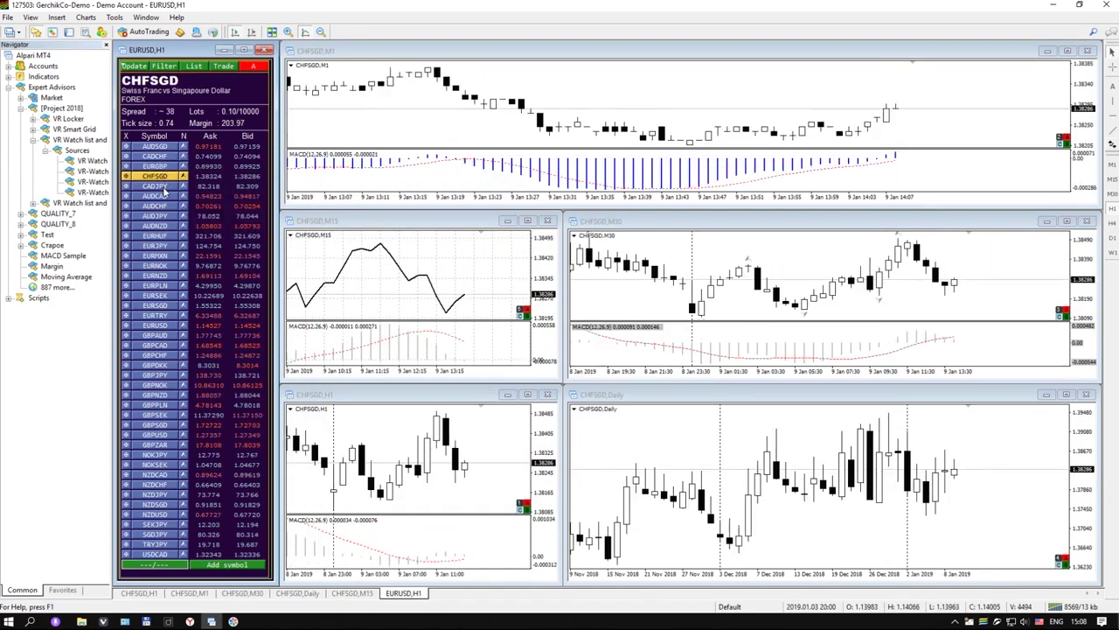
{"action": "left_click", "coordinate": [163, 187]}
Switch linked charts through AUDCAD, AUDCHF, AUDJPY, AUDNZD, ending on EURHUF
{"action": "left_click", "coordinate": [161, 197]}
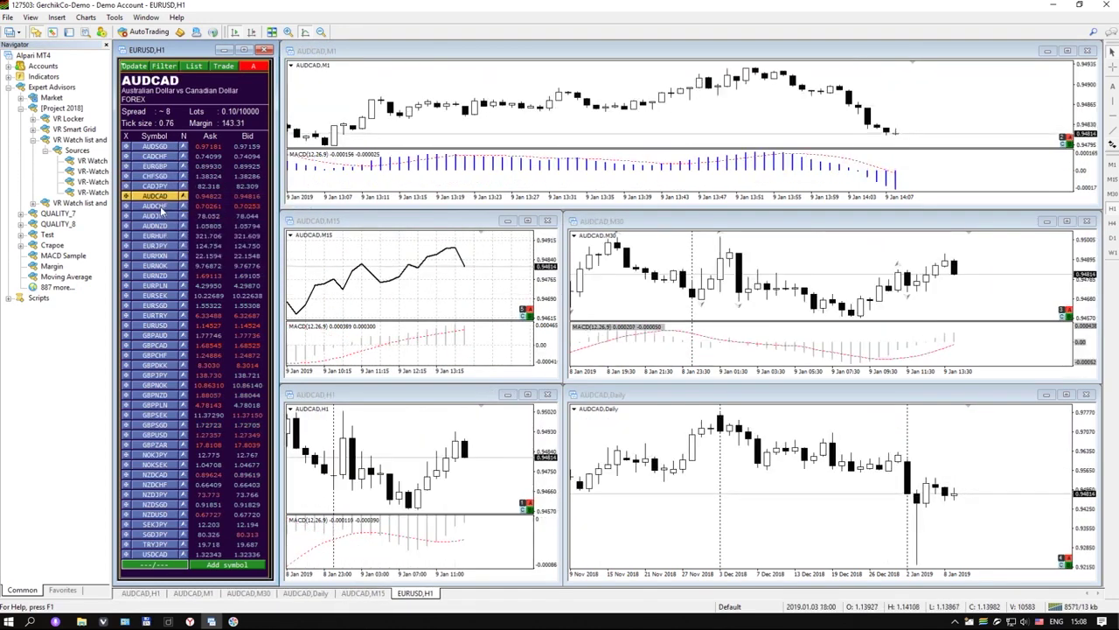
{"action": "left_click", "coordinate": [161, 207]}
{"action": "left_click", "coordinate": [160, 216]}
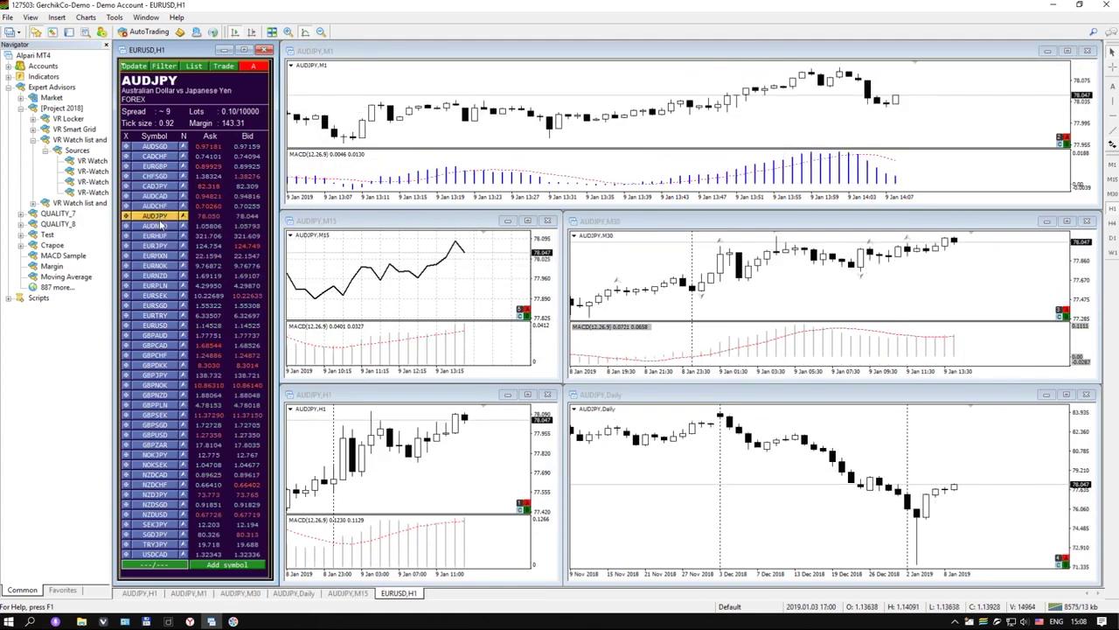
{"action": "left_click", "coordinate": [161, 226]}
{"action": "left_click", "coordinate": [160, 236]}
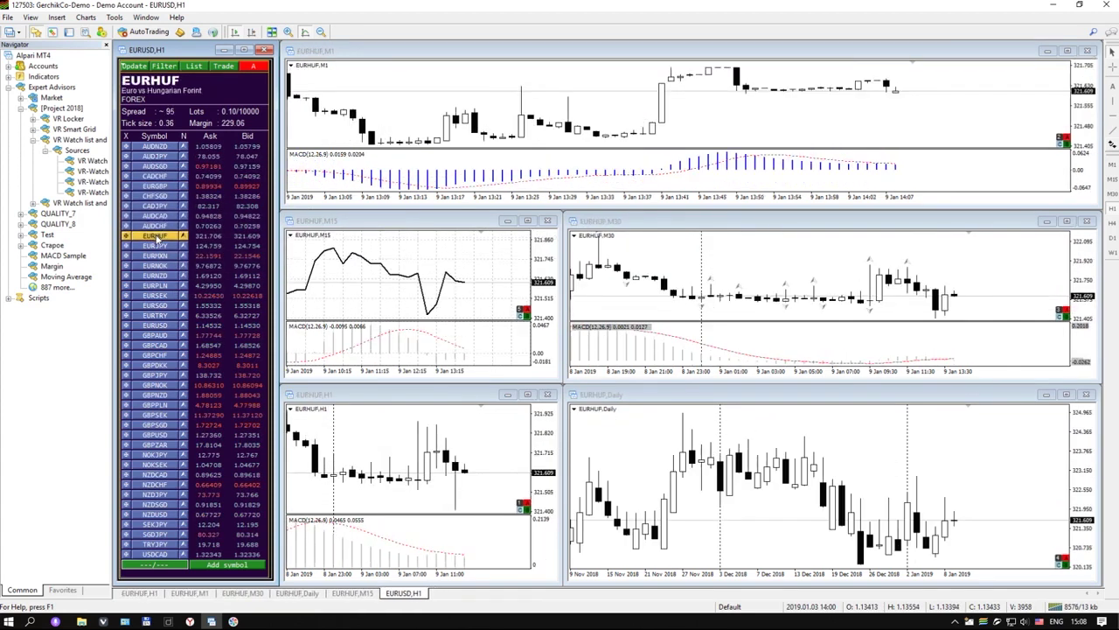